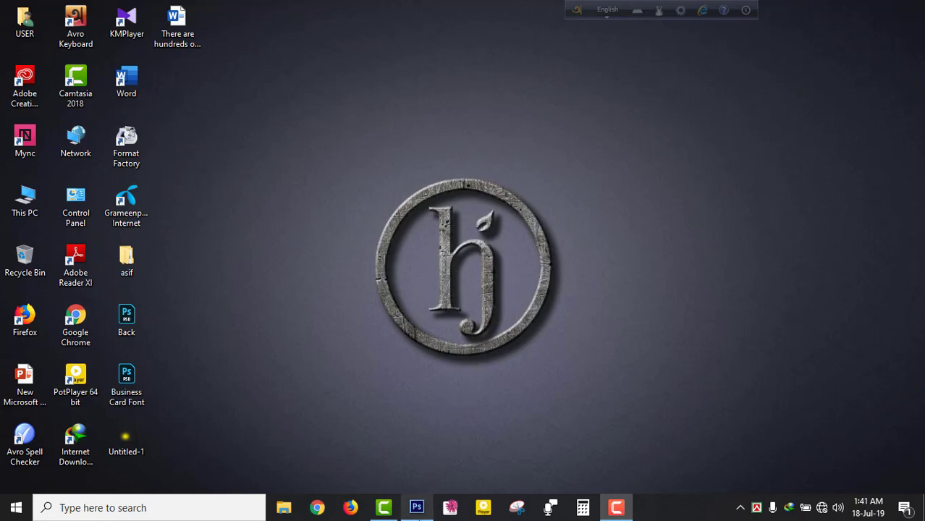
# - Restore the Photoshop window from the Windows taskbar
pyautogui.click(416, 508)
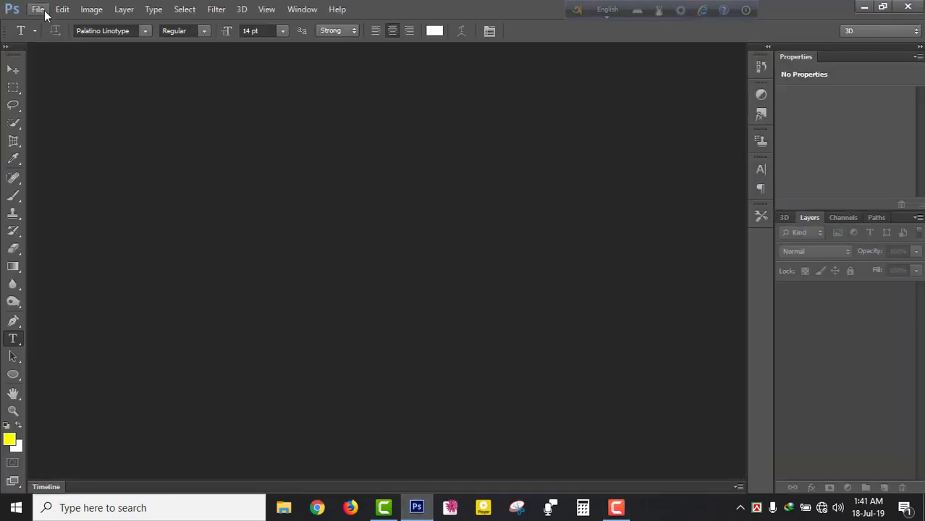
# - Create a white 5 × 2.8 in, 300 ppi document named 'facebook 3d frame'
pyautogui.click(37, 9)
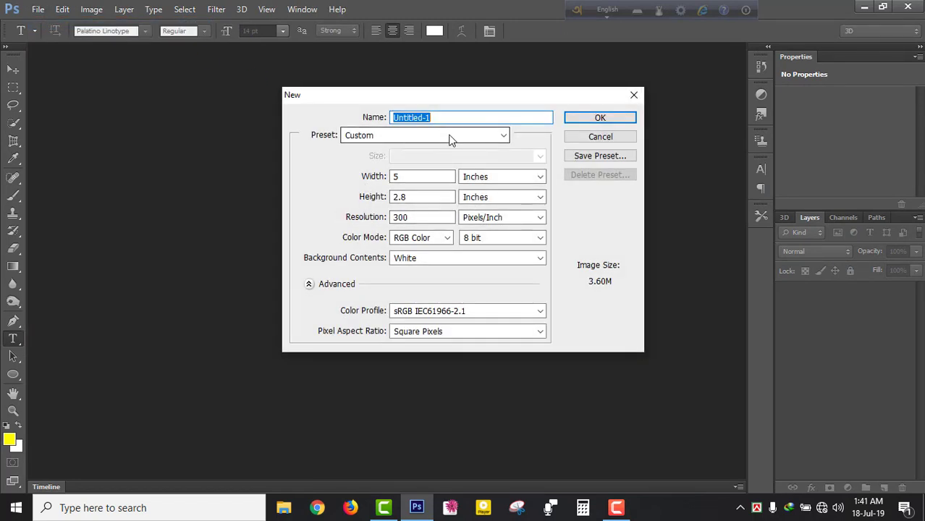
pyautogui.write('facebook 3d')
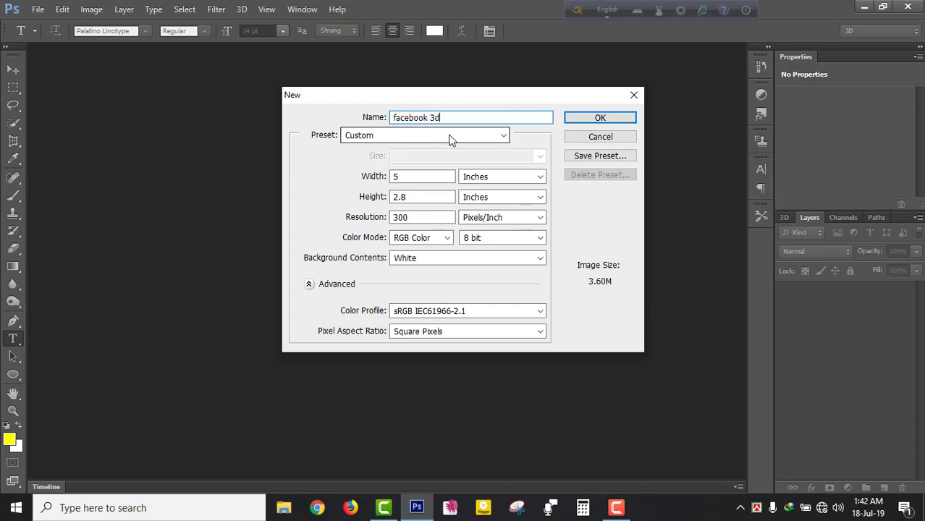
pyautogui.write(' frame')
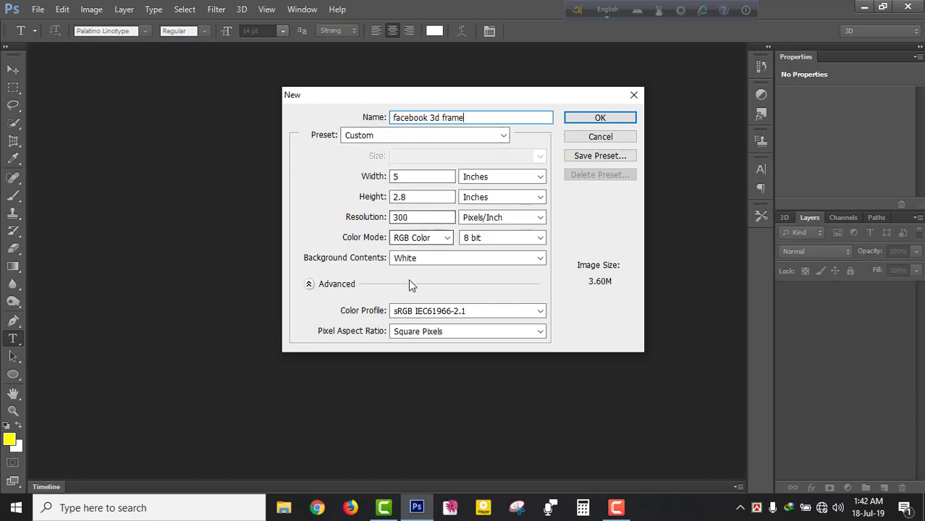
pyautogui.click(590, 120)
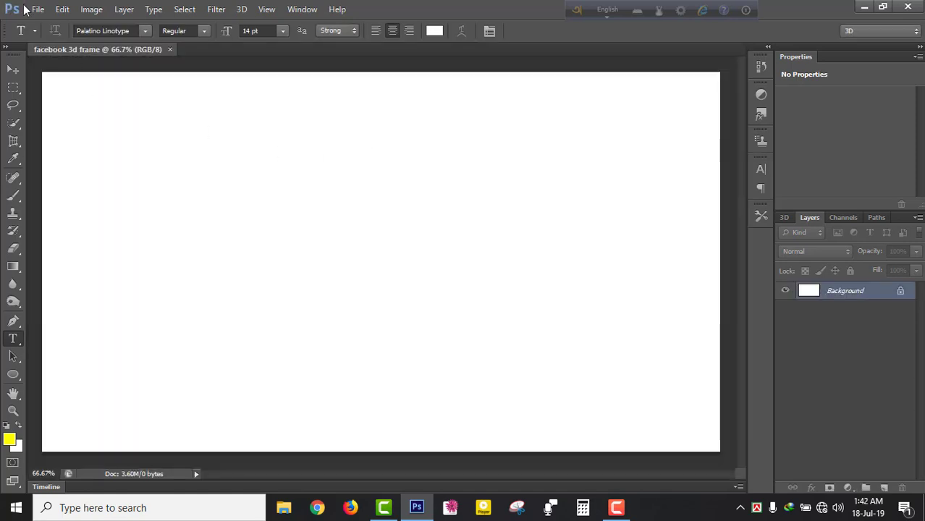
# - Open the 'Capture final' Facebook screenshot from Libraries > Pictures
pyautogui.click(38, 9)
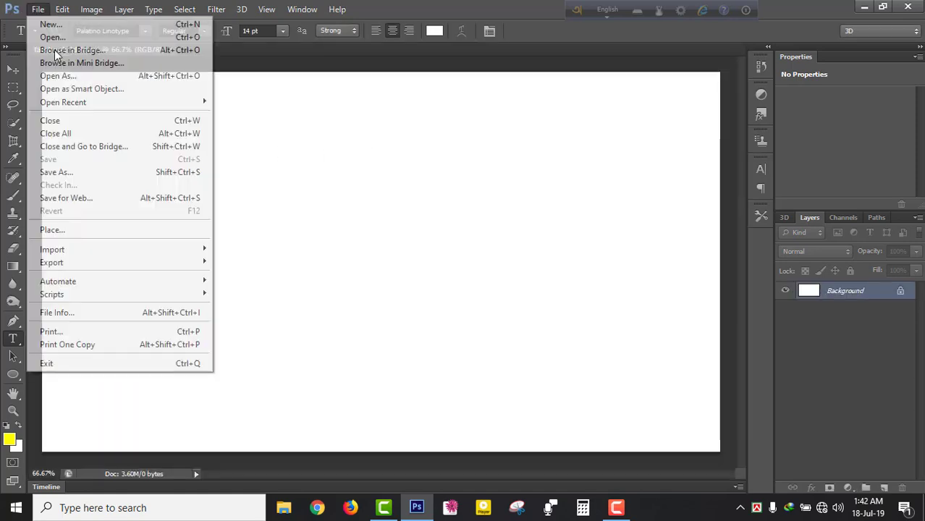
pyautogui.click(52, 37)
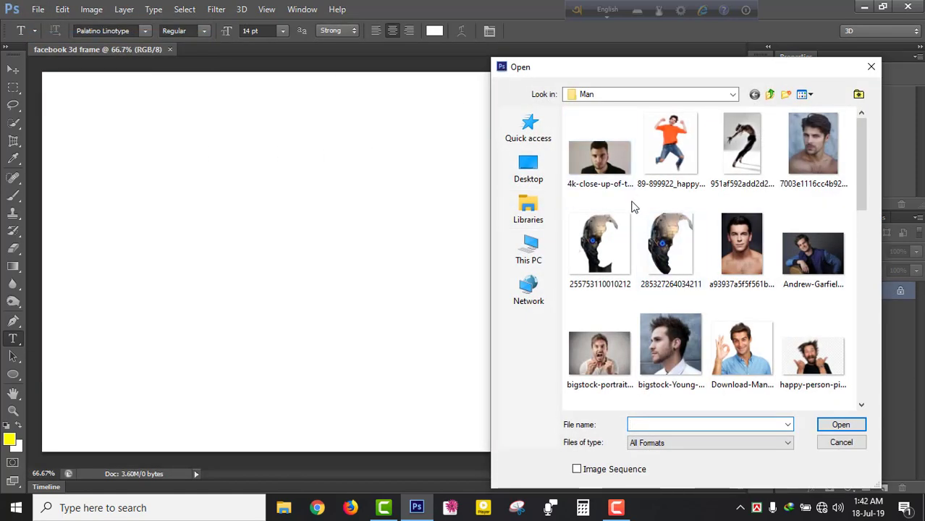
pyautogui.click(529, 206)
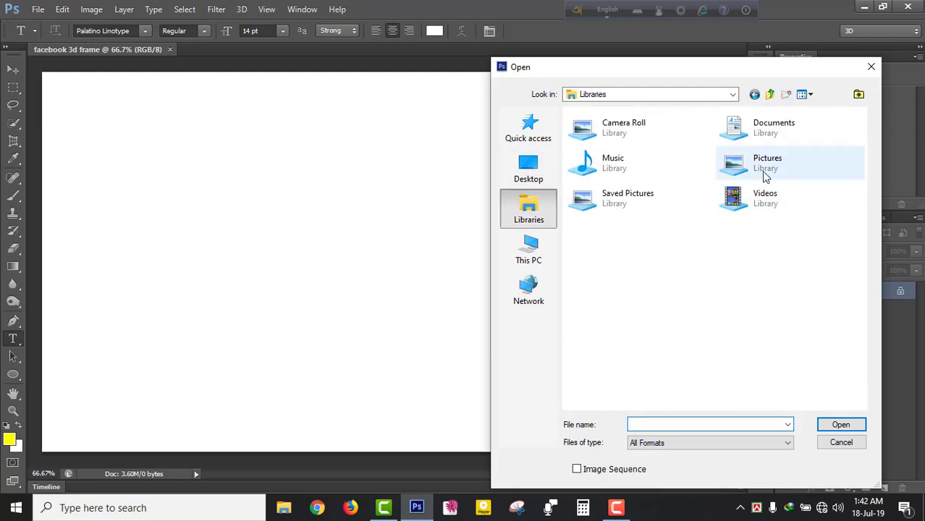
pyautogui.doubleClick(766, 168)
pyautogui.click(616, 266)
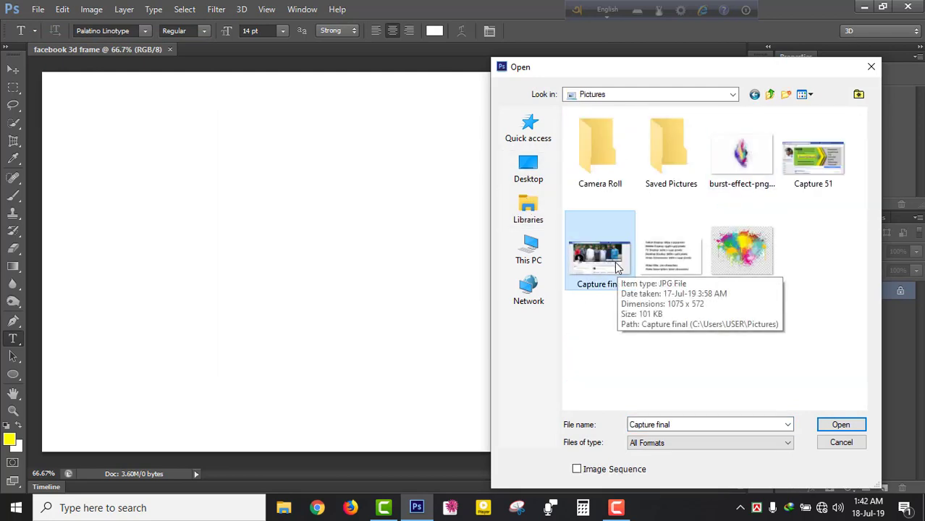
pyautogui.doubleClick(617, 266)
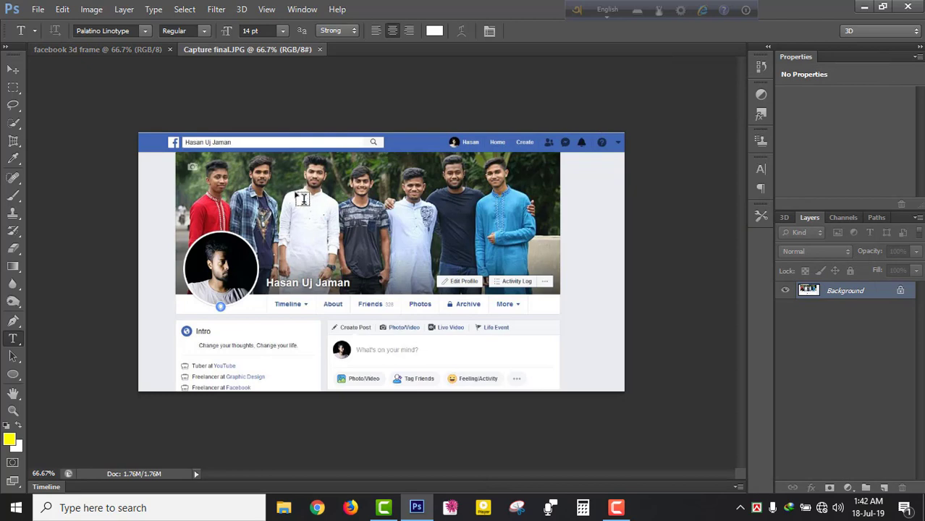
pyautogui.click(14, 71)
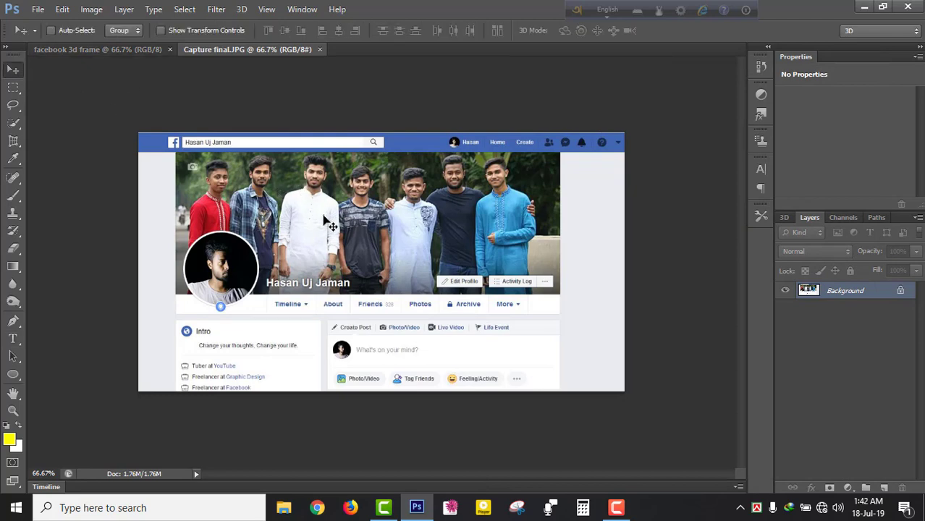
# - Move the Capture final screenshot into 'facebook 3d frame' as Layer 1, scaled to fill the canvas
pyautogui.moveTo(324, 216); pyautogui.dragTo(335, 276)
pyautogui.hotkey('ctrl', '-')
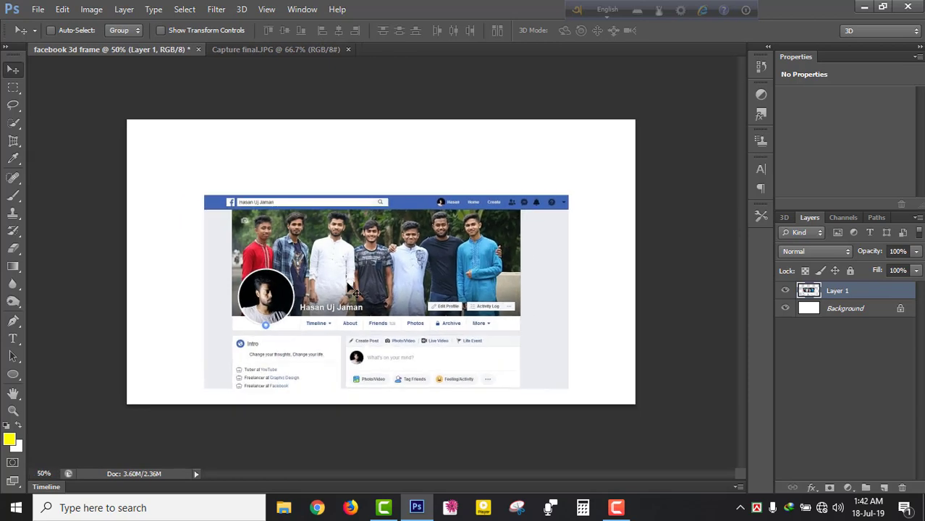
pyautogui.hotkey('ctrl', 't')
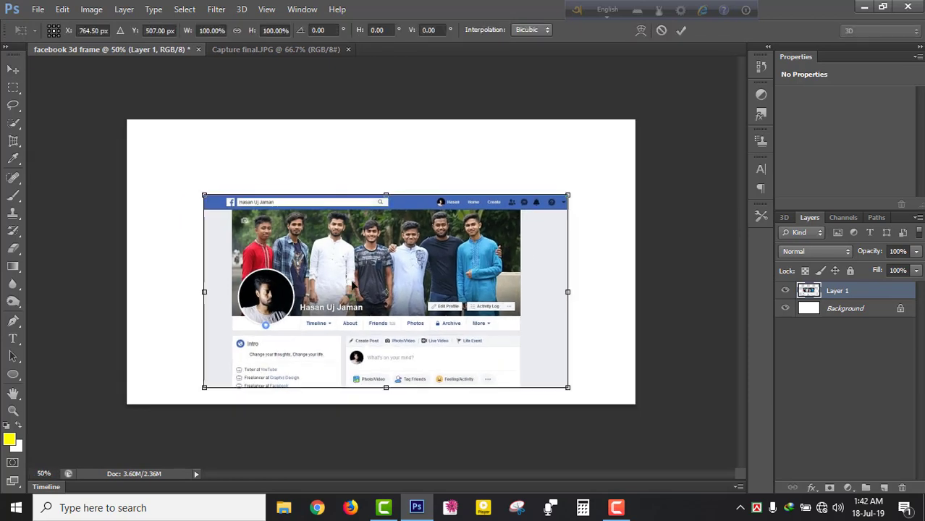
pyautogui.moveTo(205, 195); pyautogui.dragTo(140, 132)
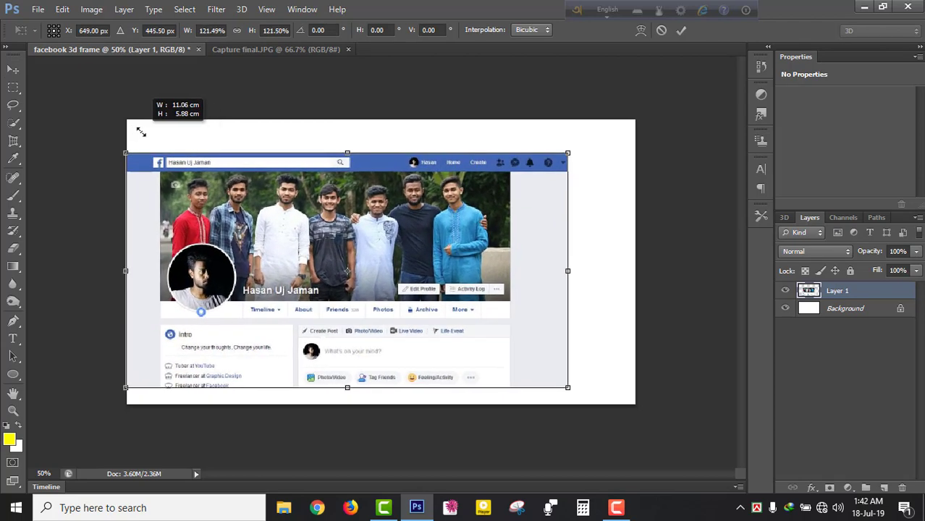
pyautogui.moveTo(170, 219); pyautogui.dragTo(164, 186)
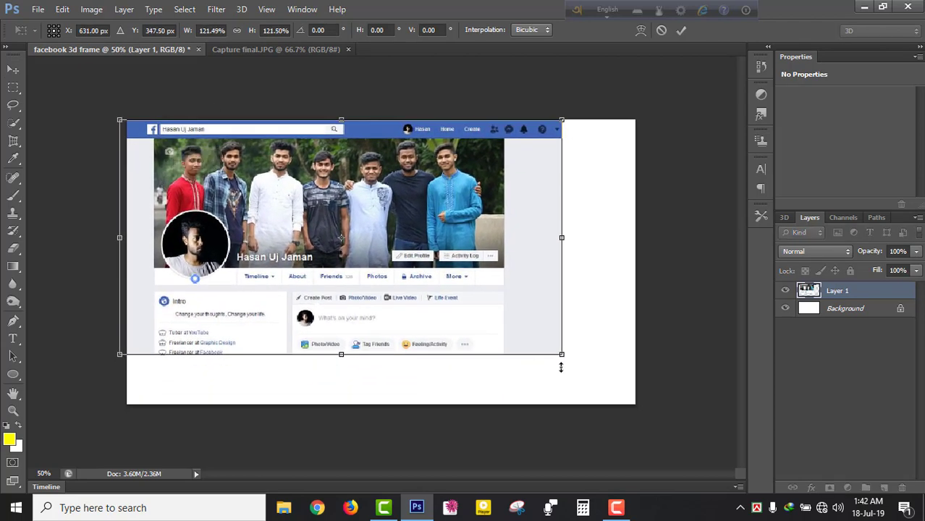
pyautogui.moveTo(564, 356)
pyautogui.mouseDown()
pyautogui.moveTo(637, 397)
pyautogui.moveTo(625, 422)
pyautogui.mouseUp()
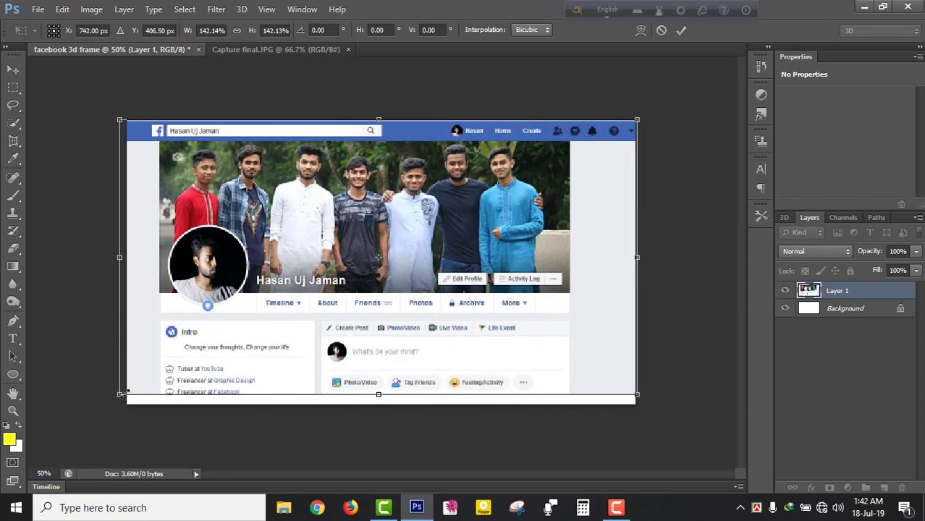
pyautogui.moveTo(122, 395); pyautogui.dragTo(110, 399)
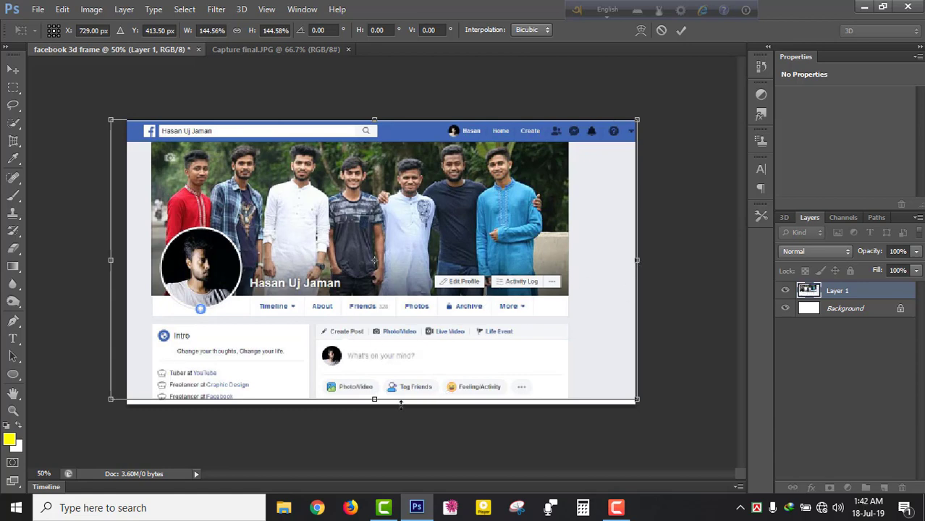
pyautogui.moveTo(375, 399); pyautogui.dragTo(374, 405)
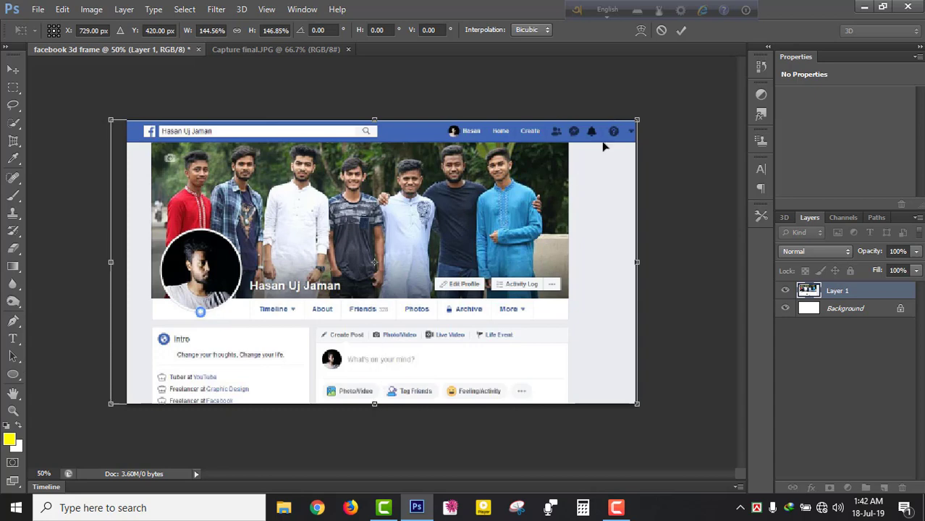
pyautogui.click(681, 31)
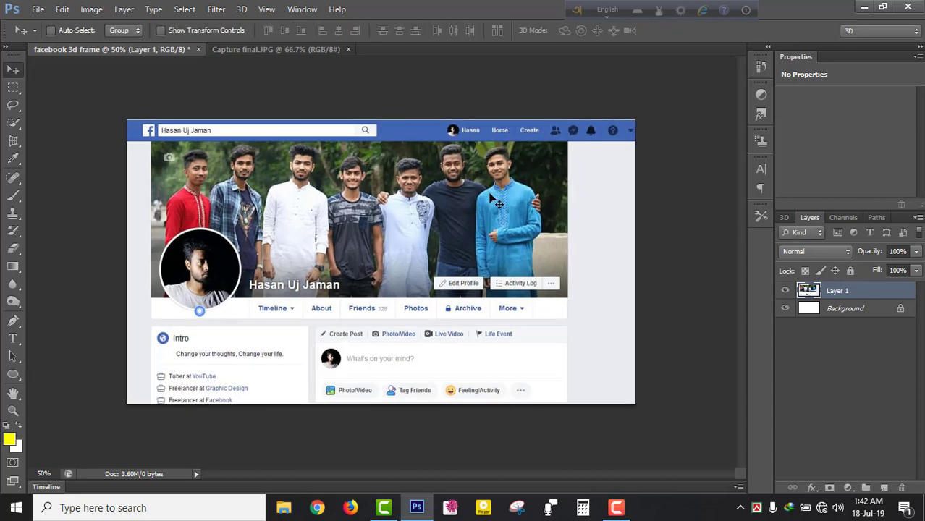
# - Add a new empty layer and set the foreground colour to grey #626261
pyautogui.keyDown('ctrl'); pyautogui.click(460, 203); pyautogui.keyUp('ctrl')
pyautogui.click(884, 489)
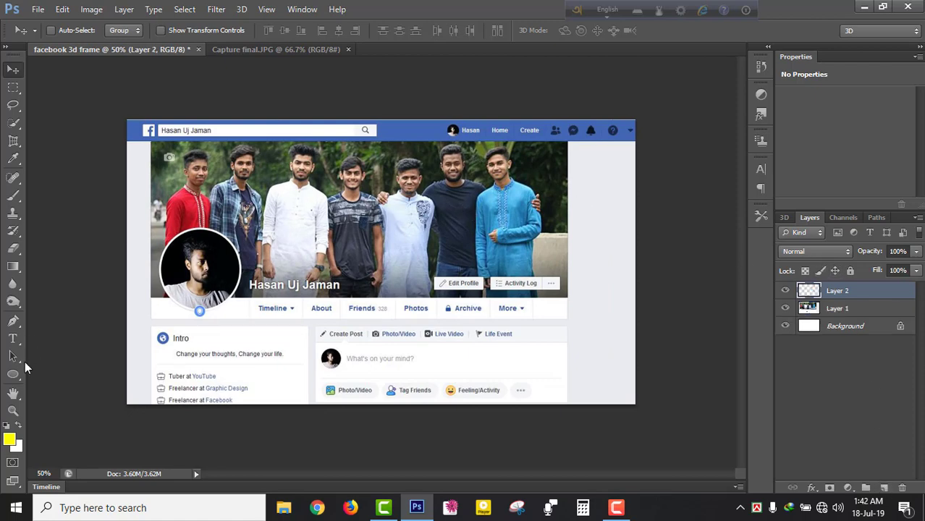
pyautogui.click(11, 439)
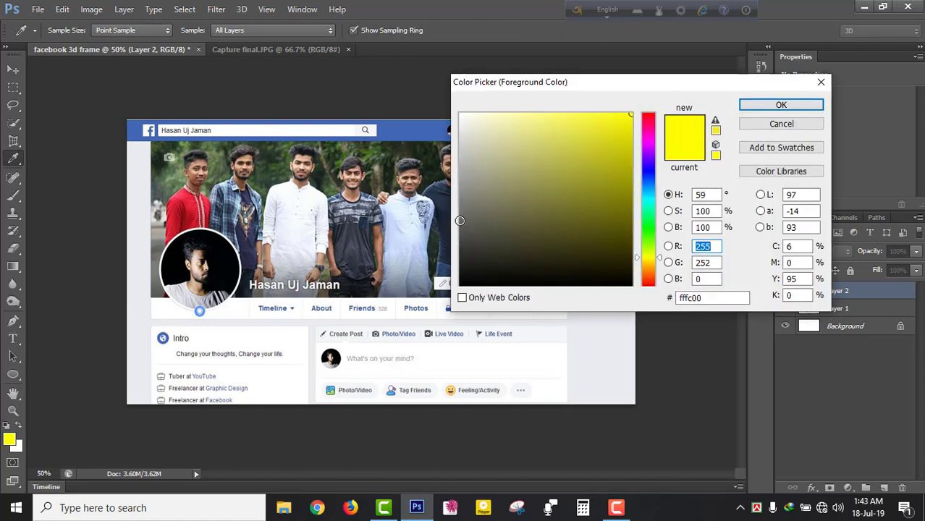
pyautogui.click(459, 221)
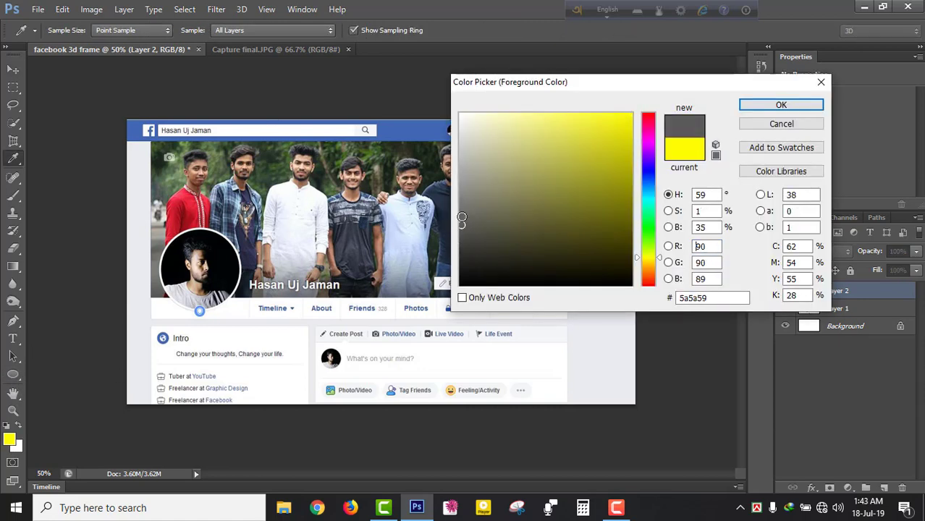
pyautogui.click(462, 218)
pyautogui.click(461, 219)
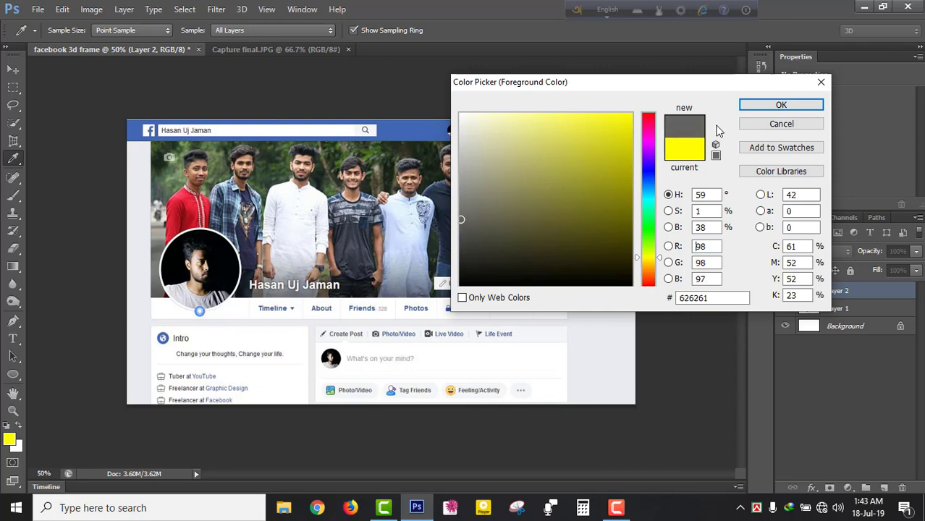
pyautogui.click(753, 109)
# - Fill the new Layer 2 with the grey foreground colour
pyautogui.press('v')
pyautogui.click(63, 9)
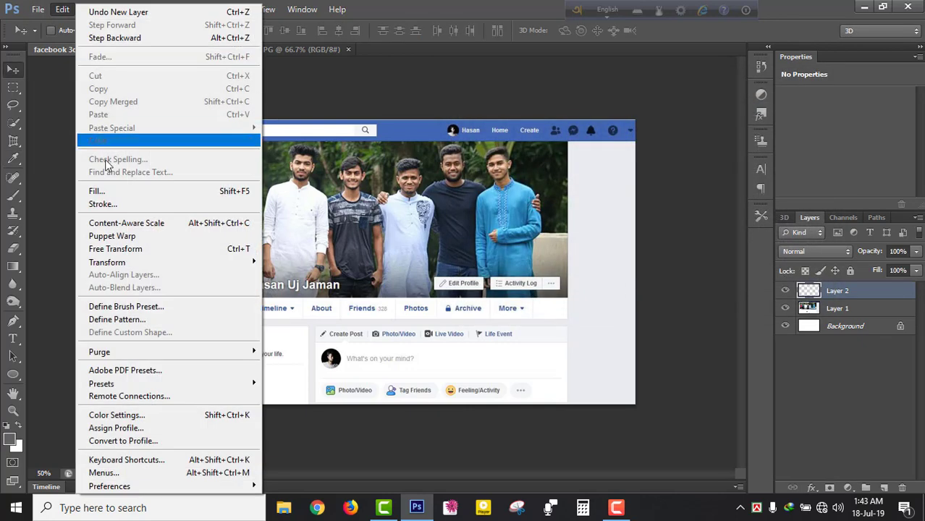
pyautogui.click(97, 190)
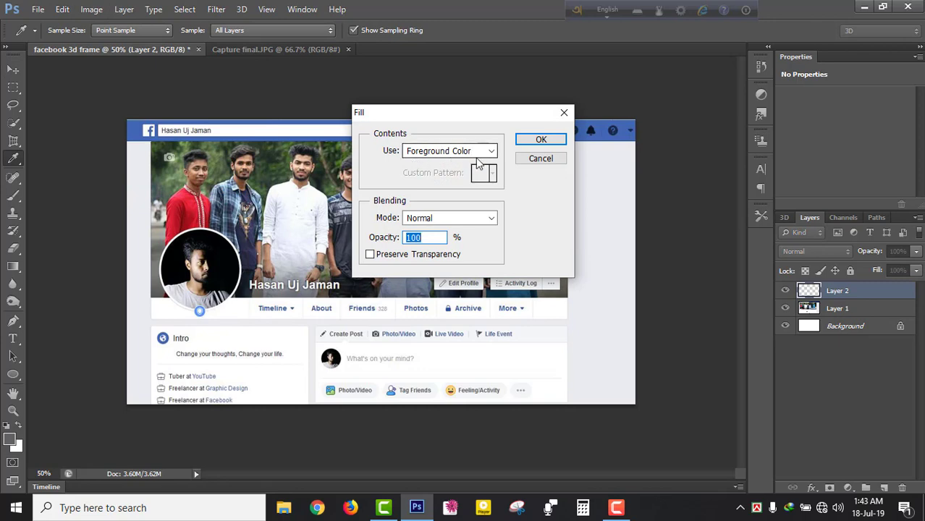
pyautogui.click(540, 140)
pyautogui.press('v')
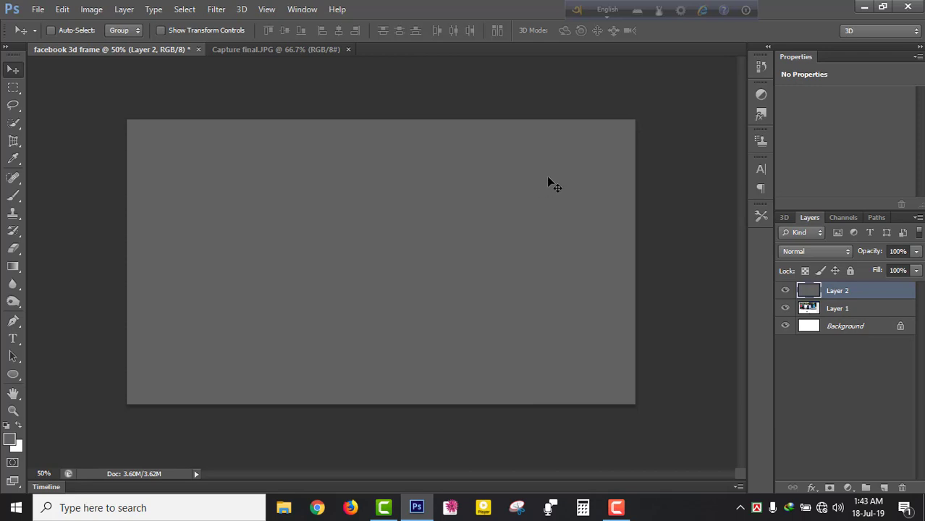
pyautogui.hotkey('ctrl', 't')
# - Resize grey Layer 2 to span only the profile page's cover-photo area
pyautogui.moveTo(636, 120)
pyautogui.mouseDown()
pyautogui.moveTo(513, 239)
pyautogui.moveTo(394, 307)
pyautogui.moveTo(374, 218)
pyautogui.moveTo(396, 194)
pyautogui.mouseUp()
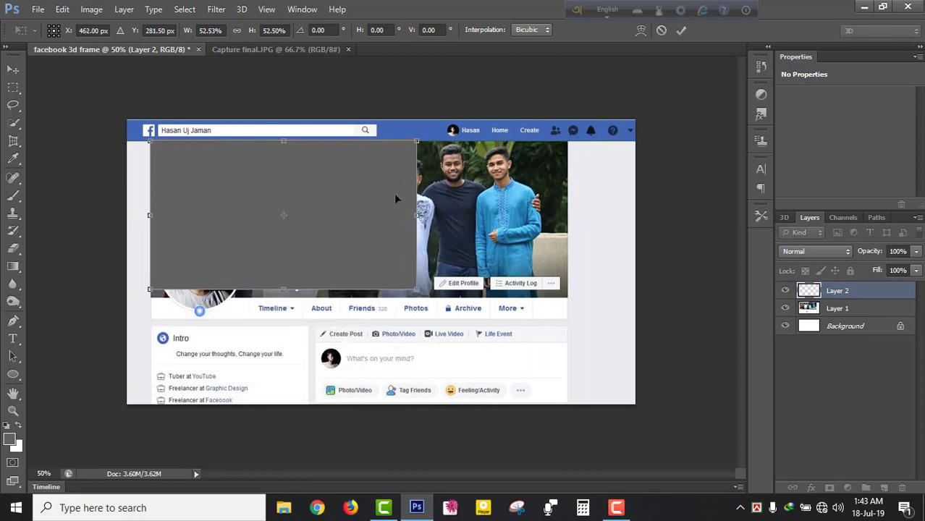
pyautogui.moveTo(416, 289); pyautogui.dragTo(568, 299)
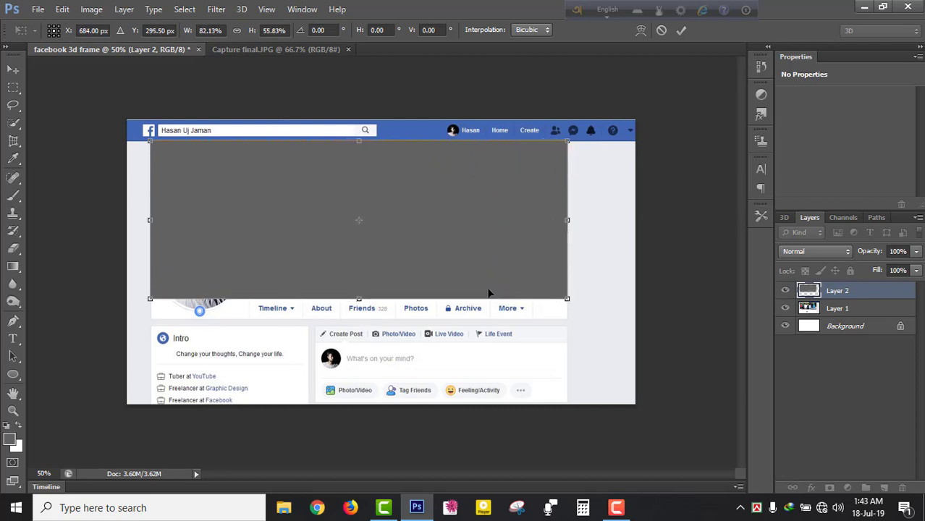
pyautogui.press('Return')
pyautogui.hotkey('ctrl', '+')
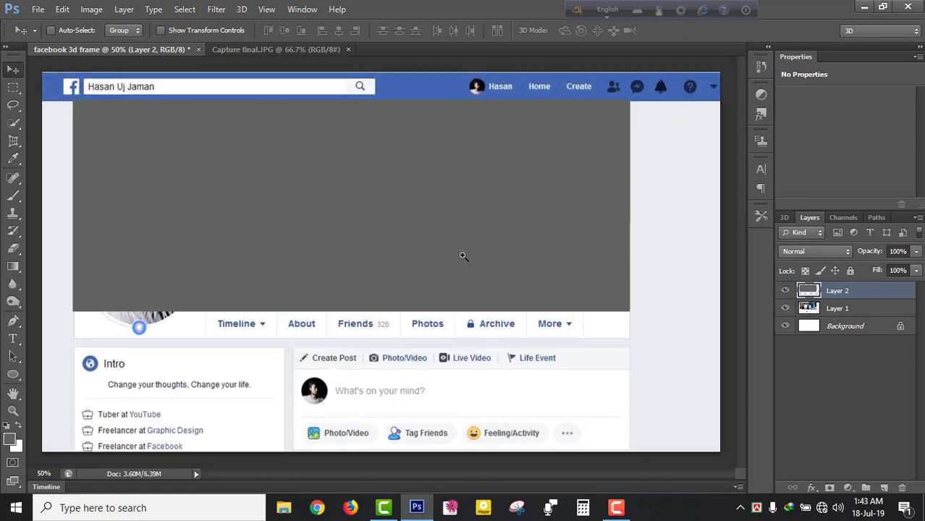
# - Lower the grey Layer 2 opacity to 46%
pyautogui.click(917, 251)
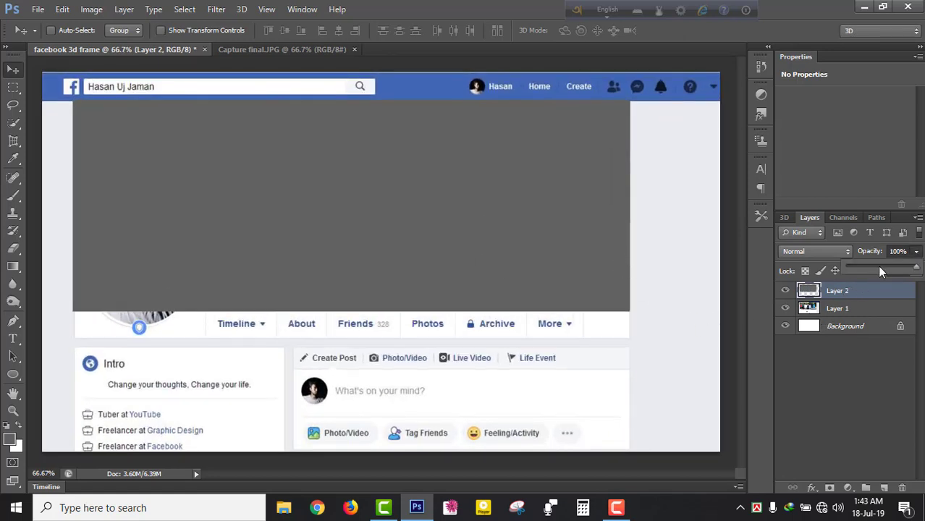
pyautogui.click(878, 265)
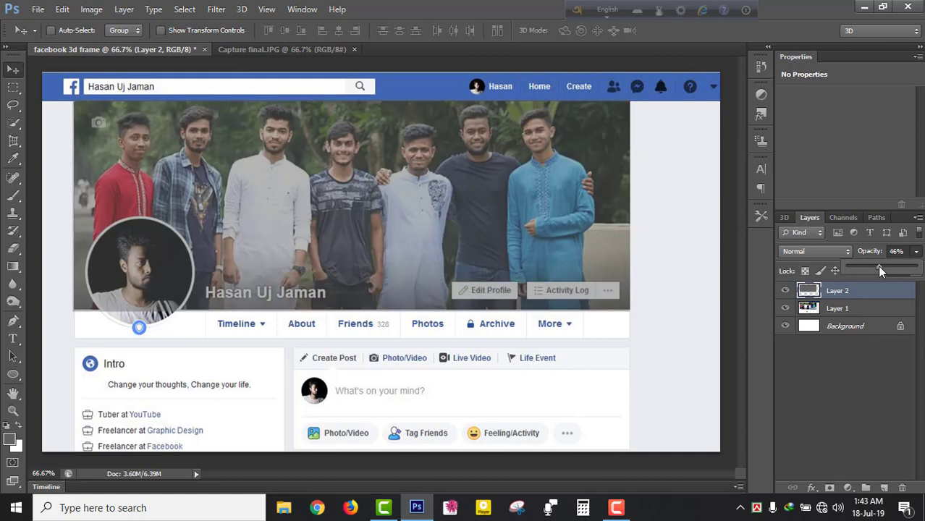
pyautogui.click(403, 288)
# - Fine-tune the overlay's bottom and left edges to fit the cover area
pyautogui.hotkey('ctrl', 't')
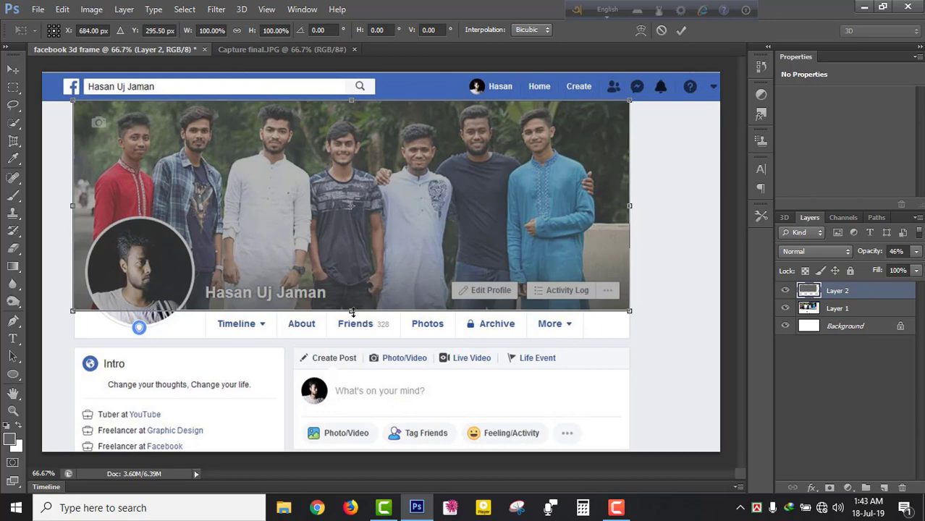
pyautogui.moveTo(352, 312); pyautogui.dragTo(355, 312)
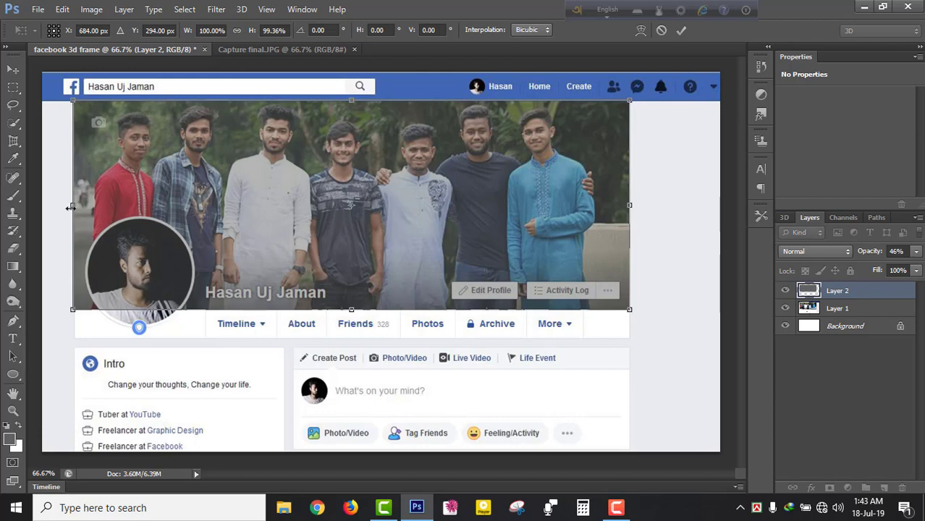
pyautogui.moveTo(70, 207); pyautogui.dragTo(71, 208)
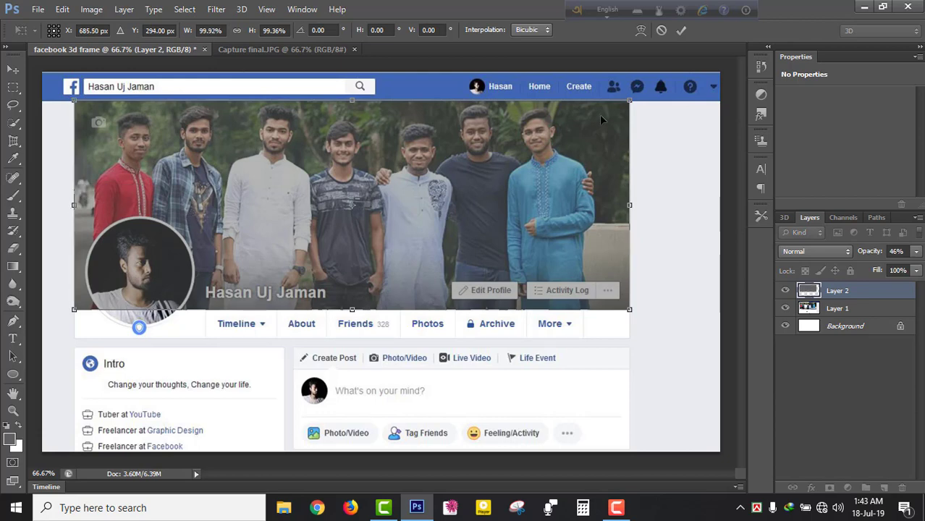
pyautogui.click(681, 31)
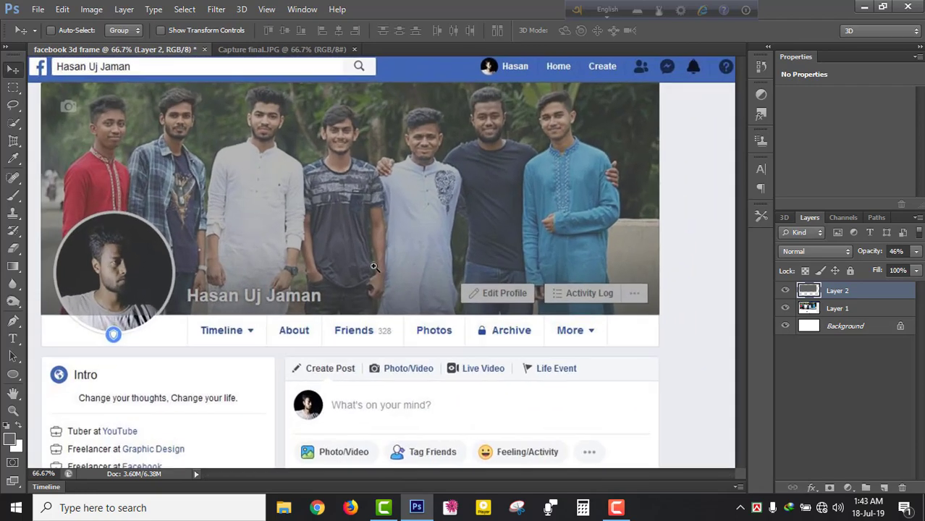
pyautogui.keyDown('ctrl'); pyautogui.click(332, 248); pyautogui.keyUp('ctrl')
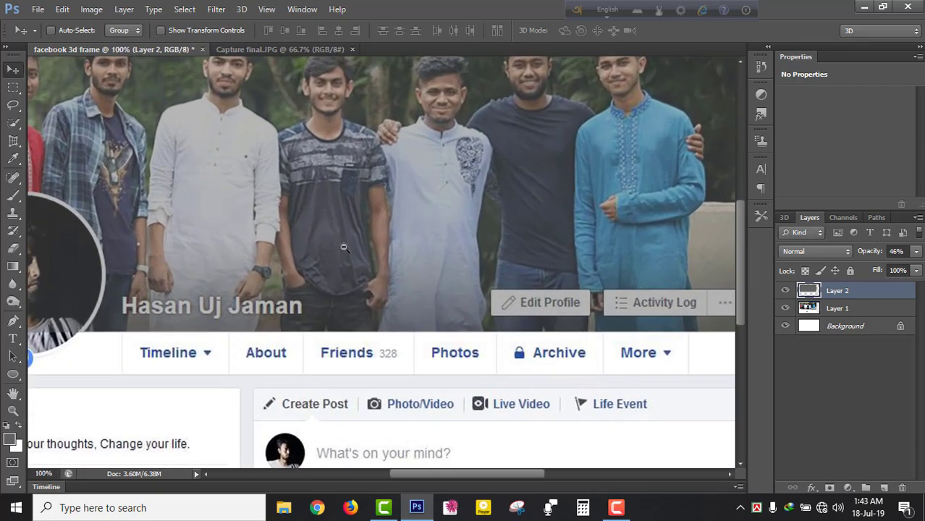
pyautogui.keyDown('alt'); pyautogui.click(344, 247); pyautogui.keyUp('alt')
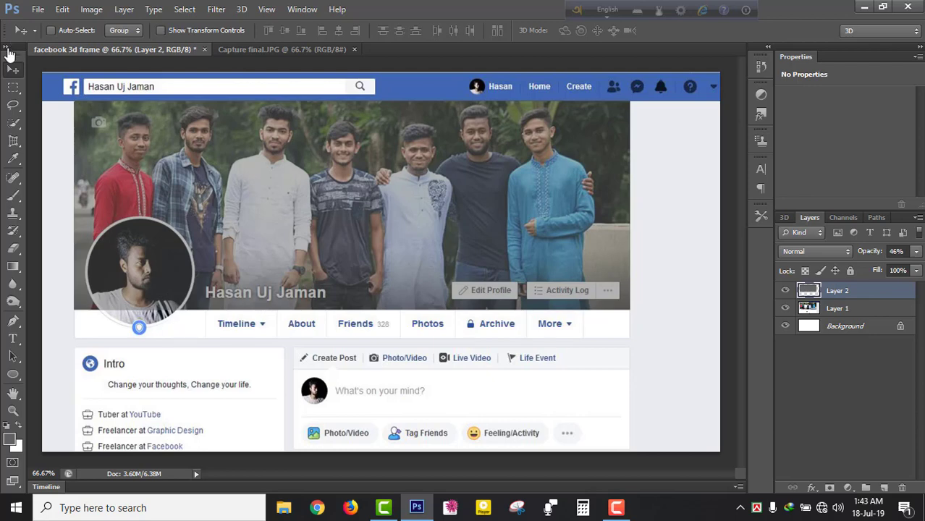
# - Draw a circular elliptical selection around the round profile photo
pyautogui.moveTo(13, 87); pyautogui.dragTo(56, 99)
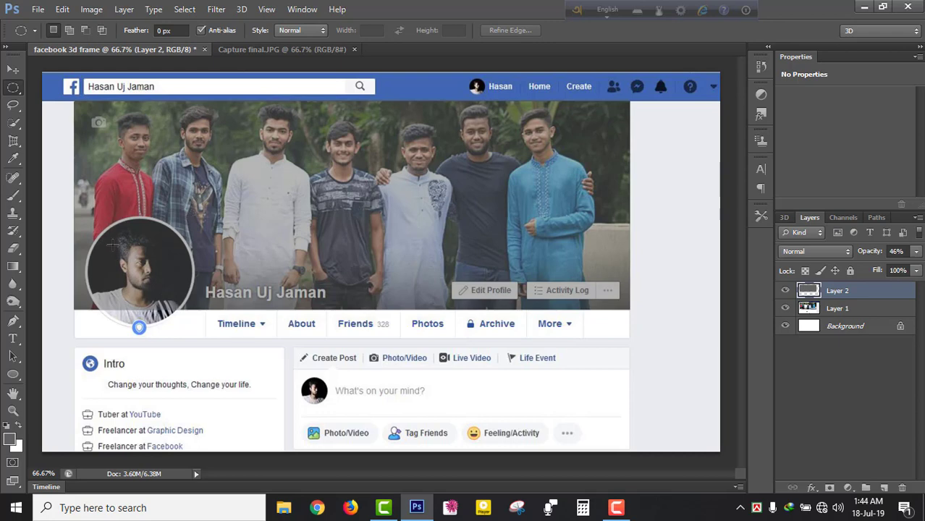
pyautogui.moveTo(112, 245); pyautogui.dragTo(186, 309)
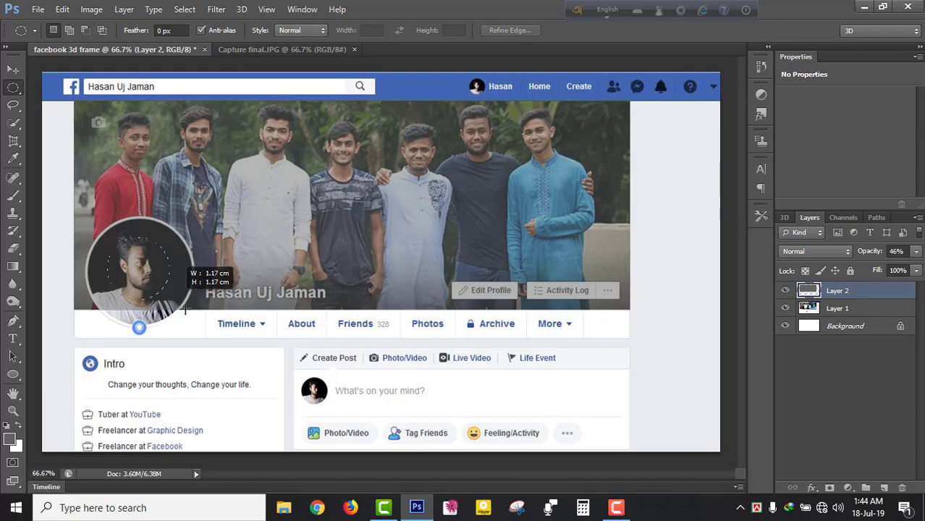
pyautogui.moveTo(185, 309)
pyautogui.mouseDown()
pyautogui.moveTo(355, 192)
pyautogui.moveTo(336, 295)
pyautogui.moveTo(358, 290)
pyautogui.moveTo(377, 345)
pyautogui.moveTo(391, 343)
pyautogui.mouseUp()
pyautogui.moveTo(186, 304); pyautogui.dragTo(164, 281)
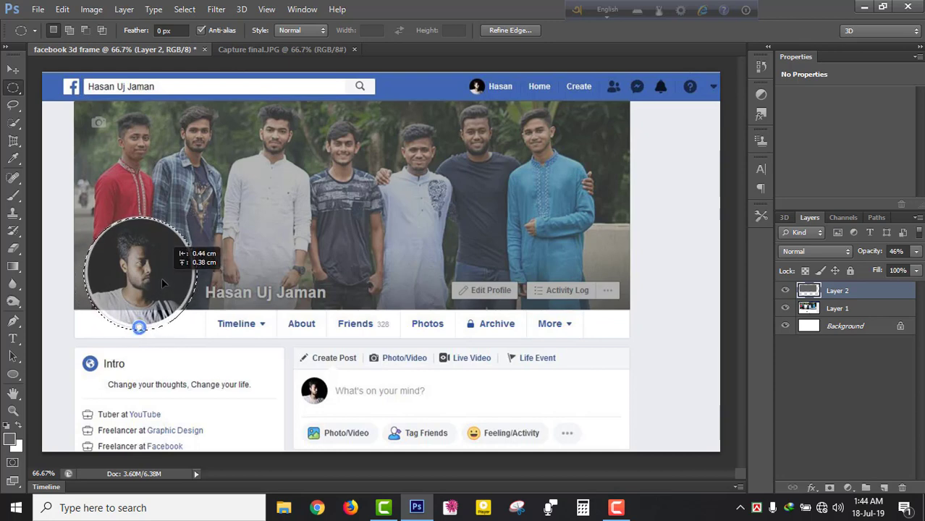
pyautogui.moveTo(164, 281); pyautogui.dragTo(162, 278)
pyautogui.hotkey('ctrl', 'd')
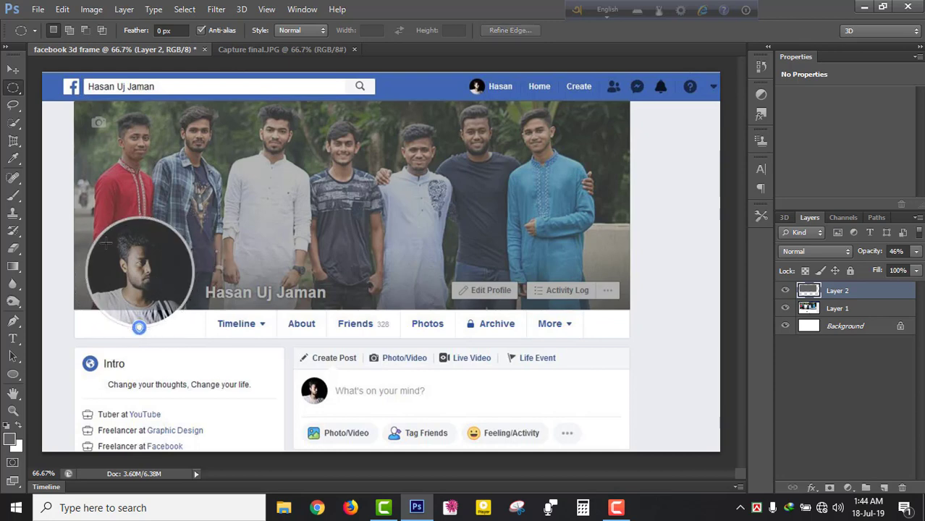
pyautogui.moveTo(106, 242); pyautogui.dragTo(218, 344)
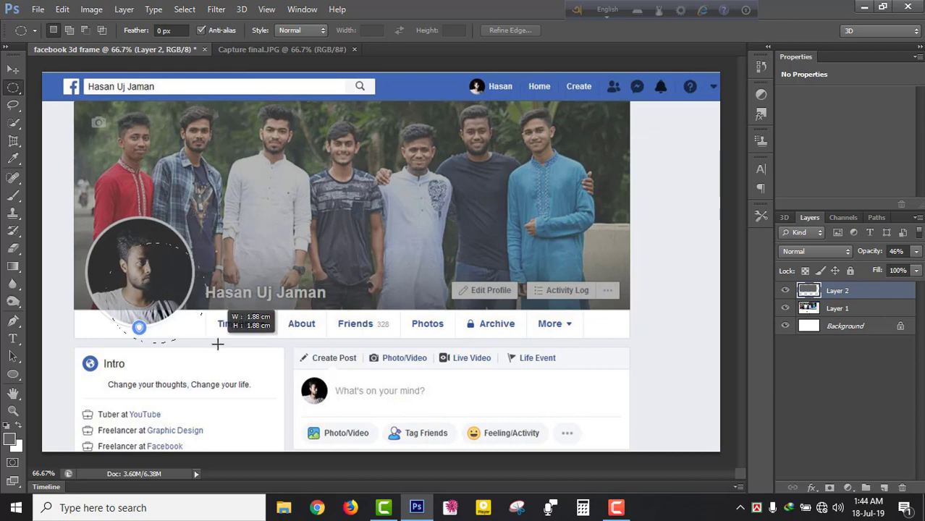
pyautogui.moveTo(218, 344)
pyautogui.mouseDown()
pyautogui.moveTo(189, 330)
pyautogui.moveTo(164, 292)
pyautogui.mouseUp()
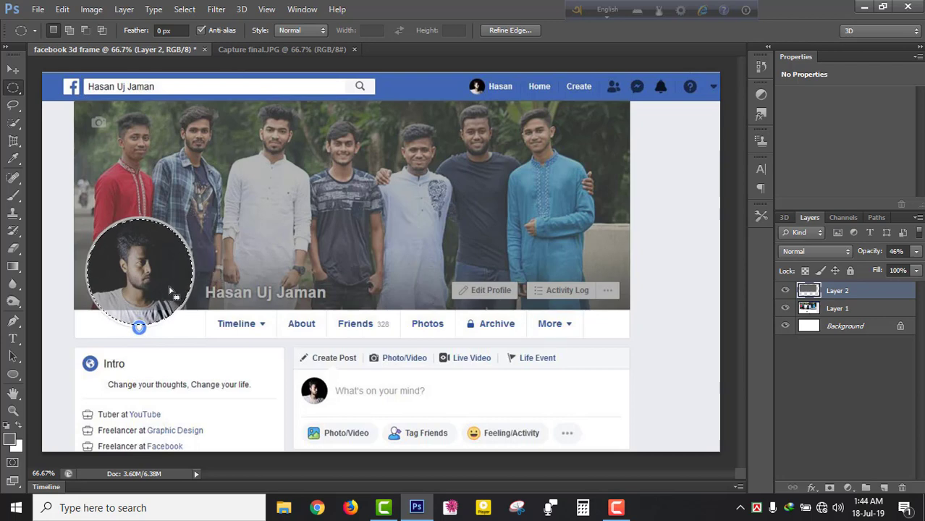
# - Delete the grey overlay inside the circle, cancelling the Save As dialog that appears
pyautogui.press('0')
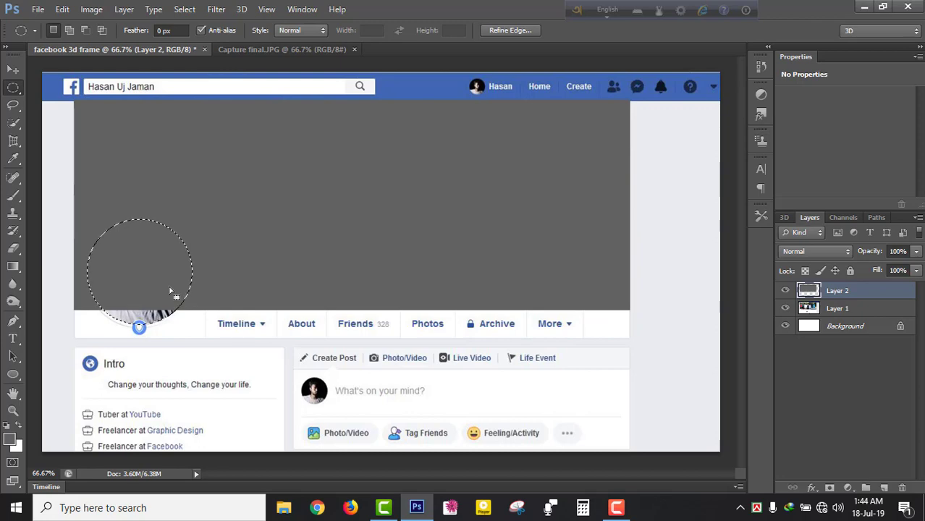
pyautogui.press('4')
pyautogui.press('6')
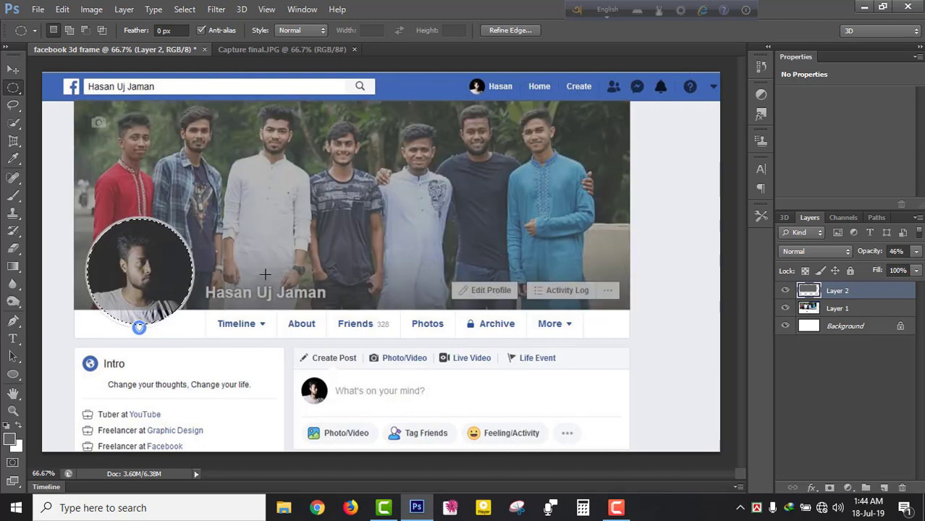
pyautogui.press('Delete')
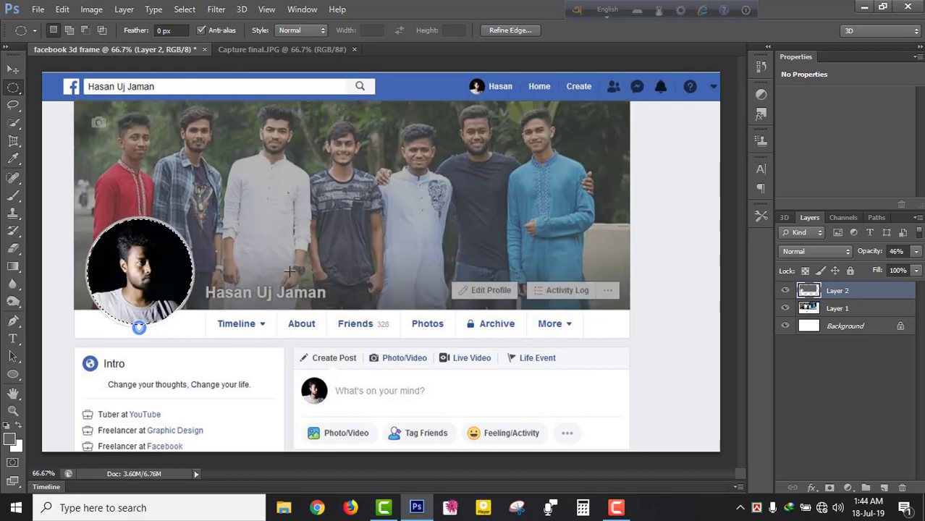
pyautogui.hotkey('ctrl', 's')
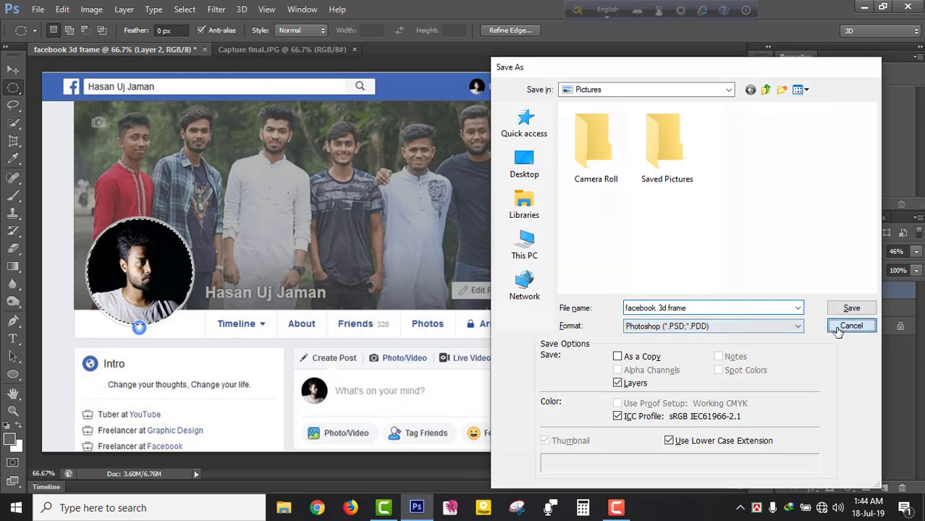
pyautogui.click(838, 327)
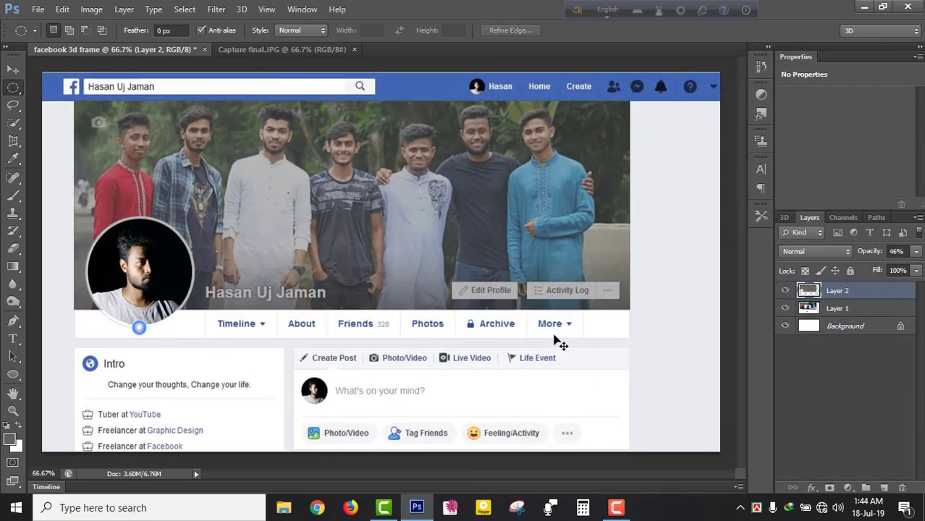
# - Clear the grey overlay from the Edit Profile button using a rectangular selection
pyautogui.hotkey('ctrl', '+')
pyautogui.moveTo(531, 319); pyautogui.dragTo(511, 290)
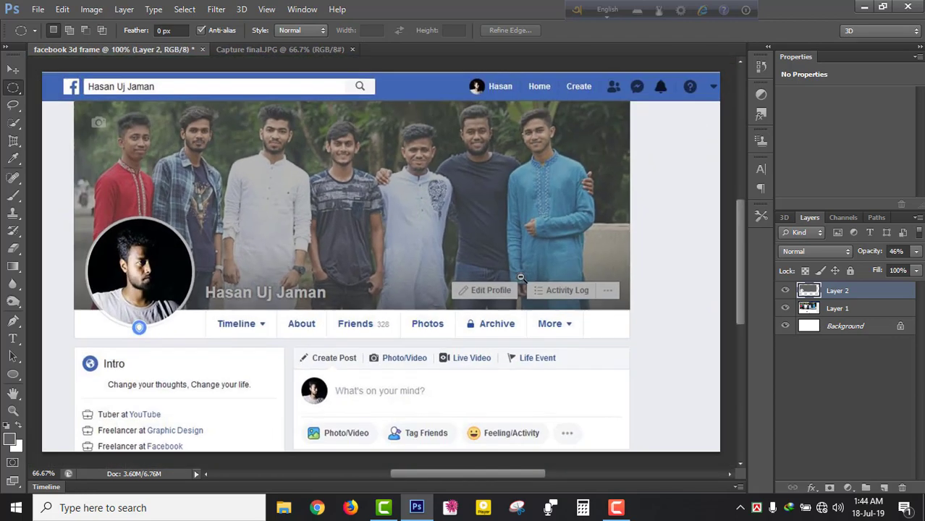
pyautogui.scroll(1, 486, 285)
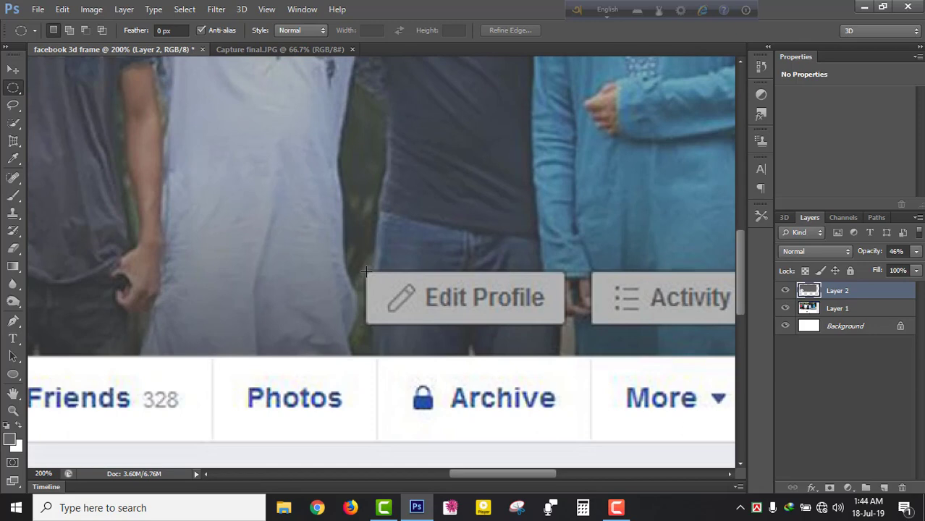
pyautogui.moveTo(366, 271); pyautogui.dragTo(446, 304)
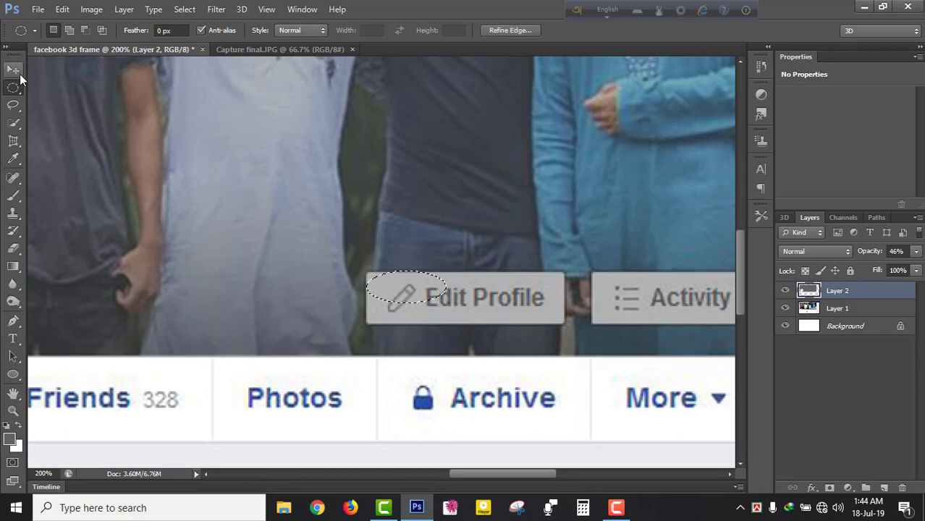
pyautogui.rightClick(20, 88)
pyautogui.click(62, 83)
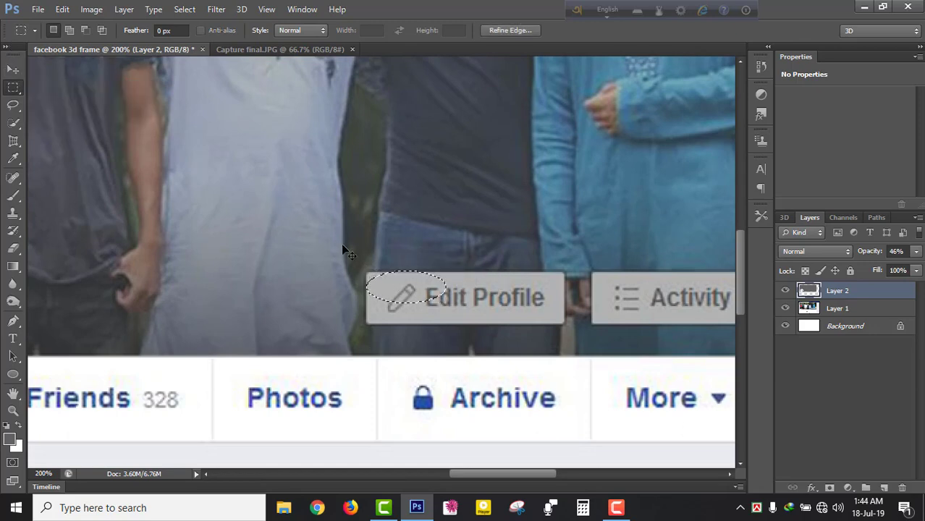
pyautogui.click(348, 282)
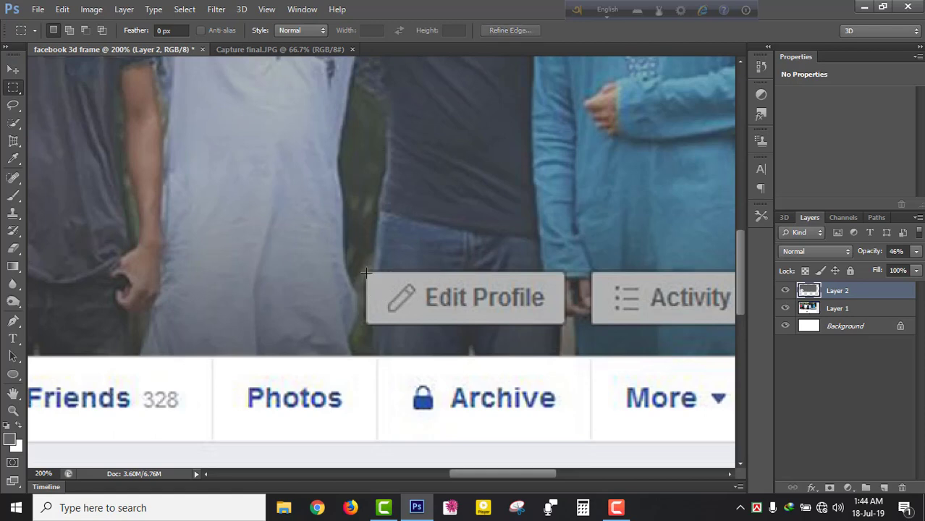
pyautogui.moveTo(366, 271); pyautogui.dragTo(565, 323)
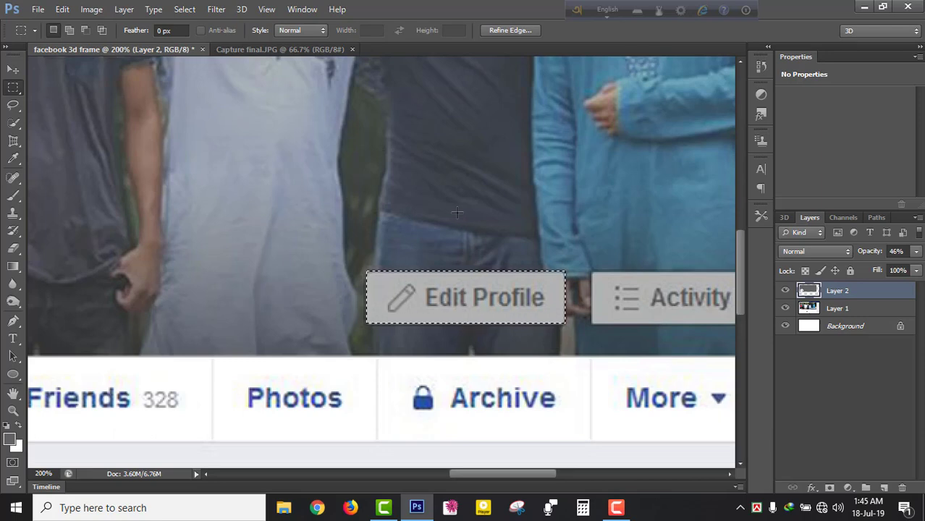
pyautogui.moveTo(591, 232); pyautogui.dragTo(376, 227)
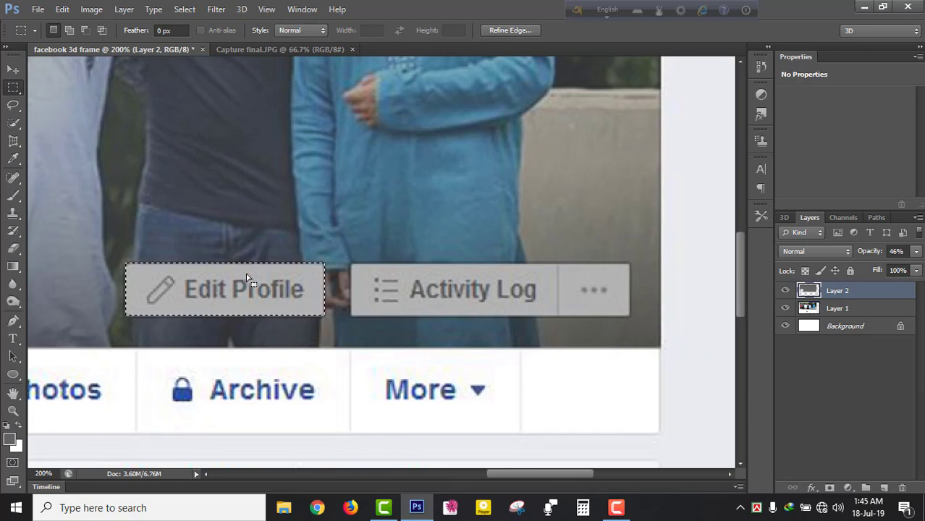
pyautogui.press('Delete')
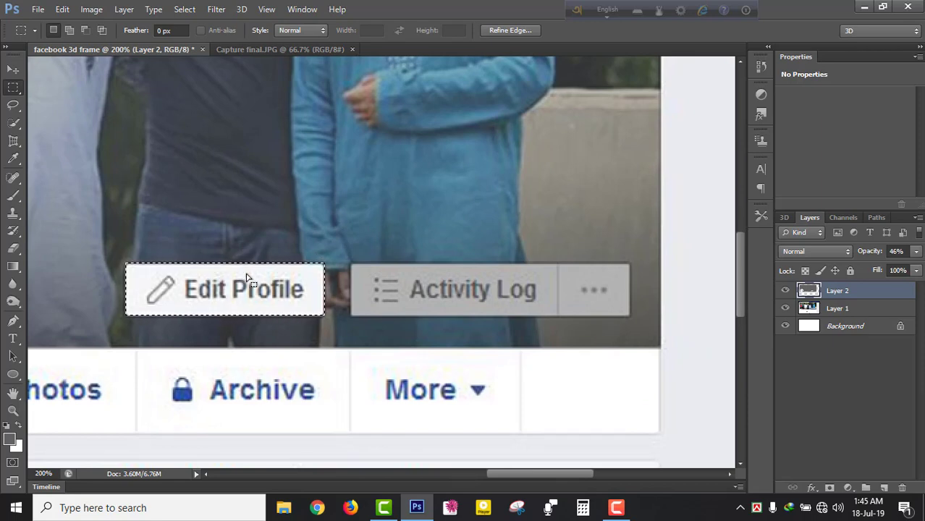
pyautogui.hotkey('ctrl', 'd')
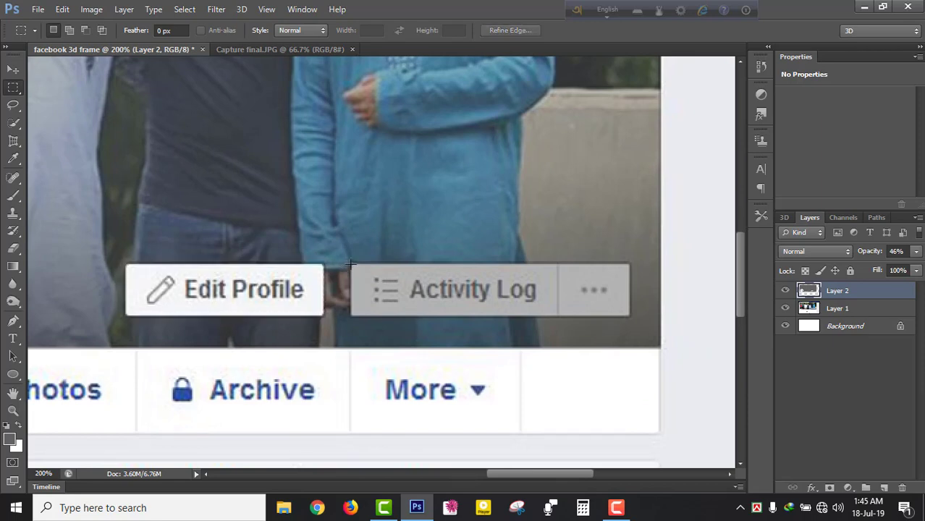
# - Clear the overlay from the Activity Log and dots buttons
pyautogui.moveTo(351, 265); pyautogui.dragTo(629, 316)
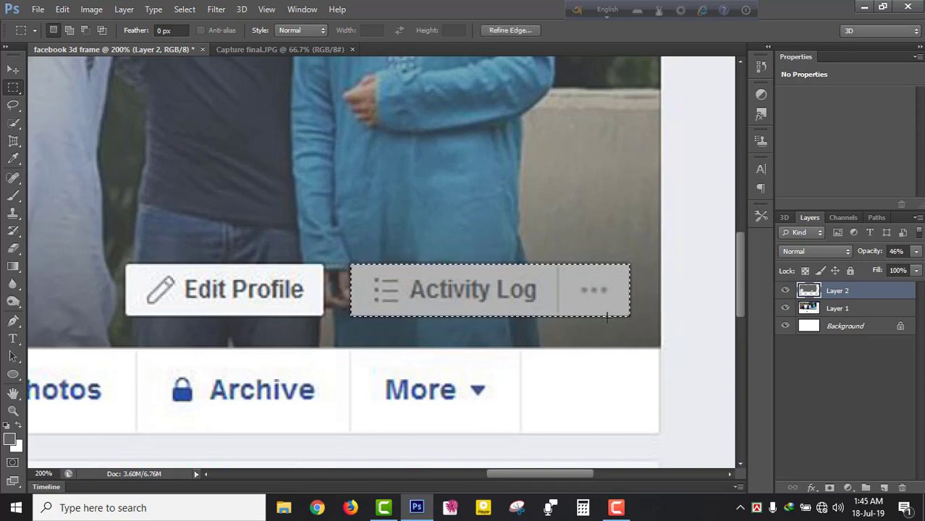
pyautogui.press('Delete')
pyautogui.hotkey('ctrl', 'd')
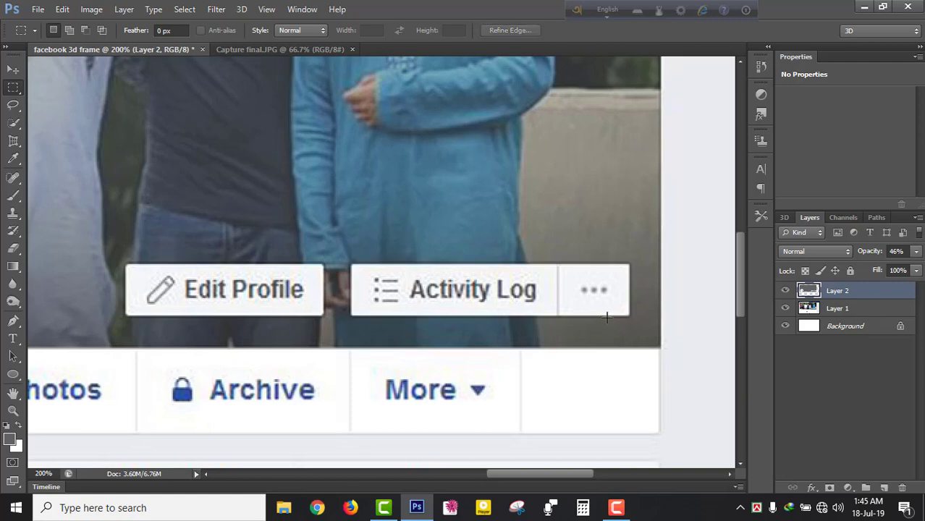
# - Draw and clear several test rectangular selections over the cover and the man's arm
pyautogui.moveTo(309, 98); pyautogui.dragTo(468, 214)
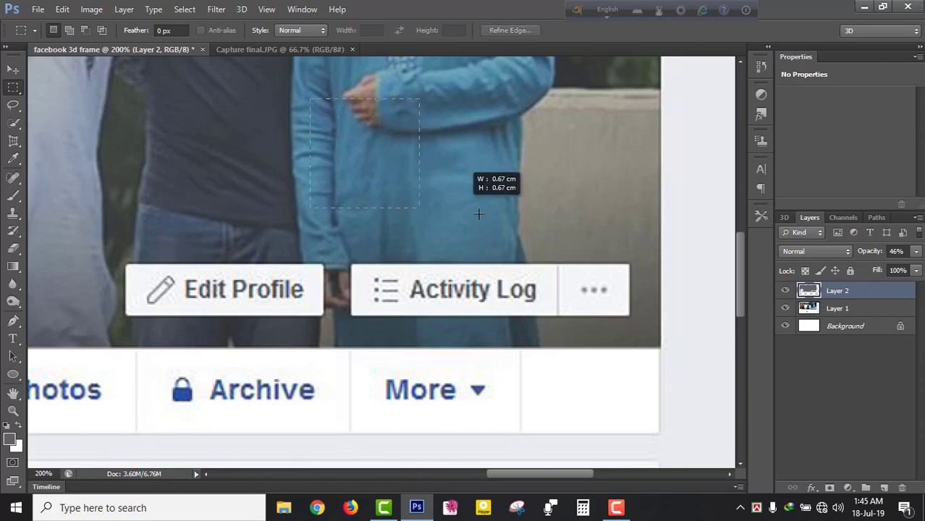
pyautogui.moveTo(467, 214); pyautogui.dragTo(489, 218)
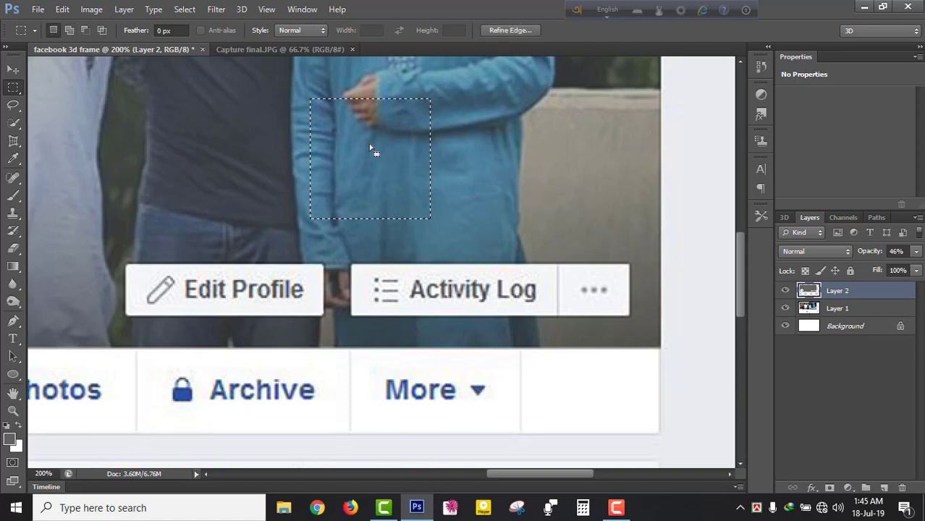
pyautogui.moveTo(191, 106); pyautogui.dragTo(450, 194)
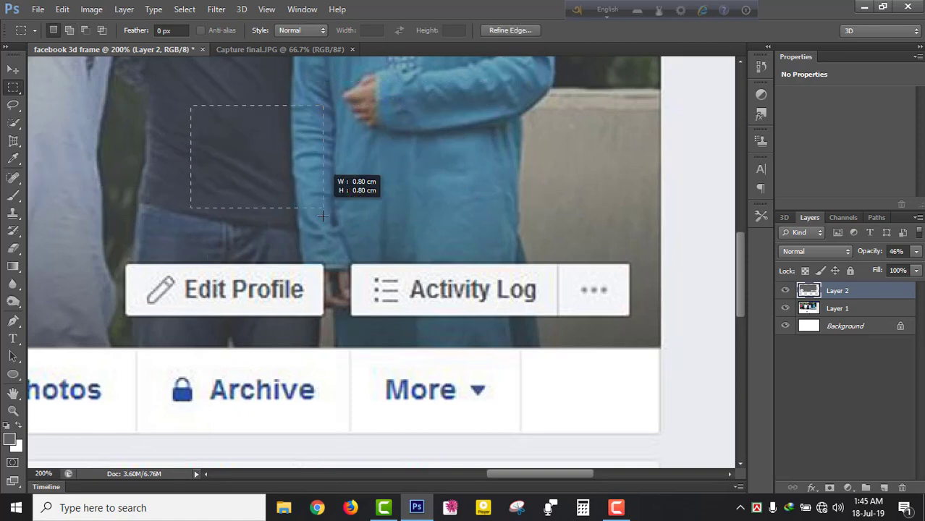
pyautogui.scroll(-1, 409, 220)
pyautogui.scroll(-1, 409, 221)
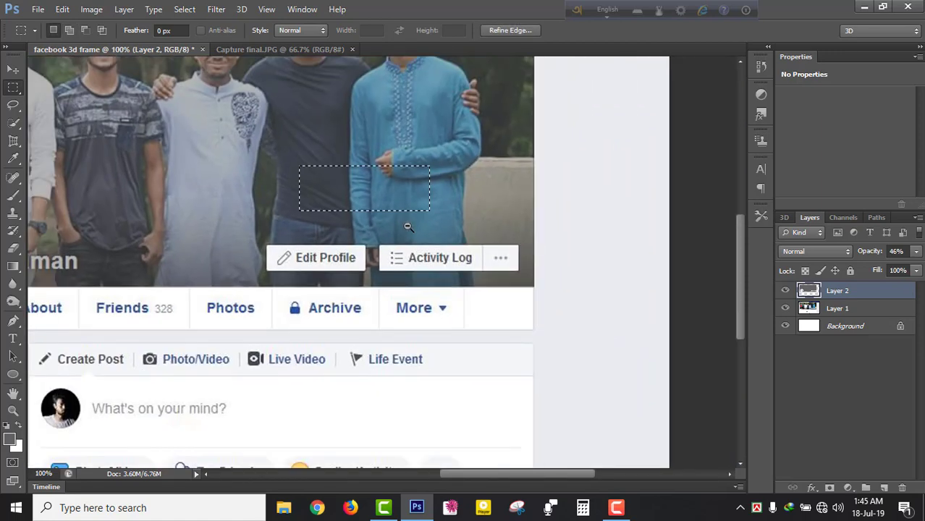
pyautogui.moveTo(414, 198); pyautogui.dragTo(349, 148)
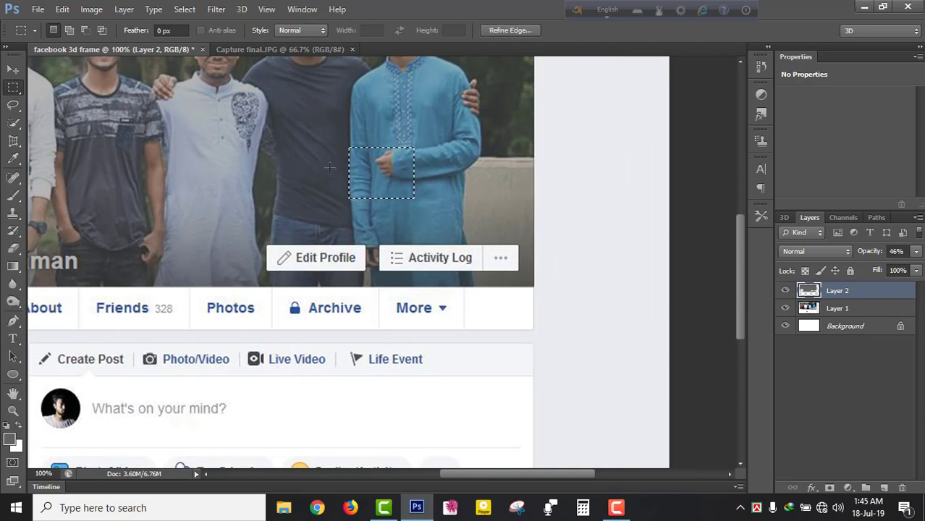
pyautogui.click(342, 183)
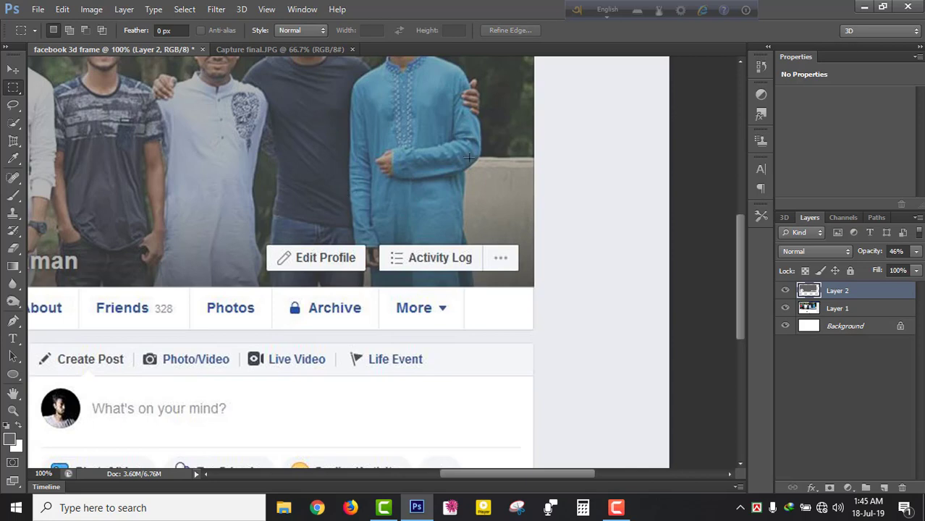
pyautogui.scroll(-1, 493, 211)
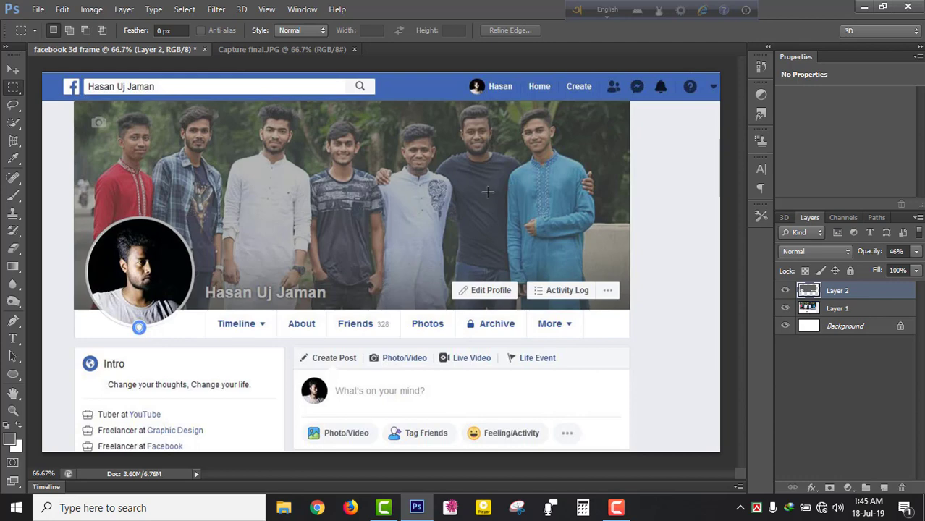
# - Raise Layer 2 opacity to 100% so flat grey covers the cover photo
pyautogui.click(916, 252)
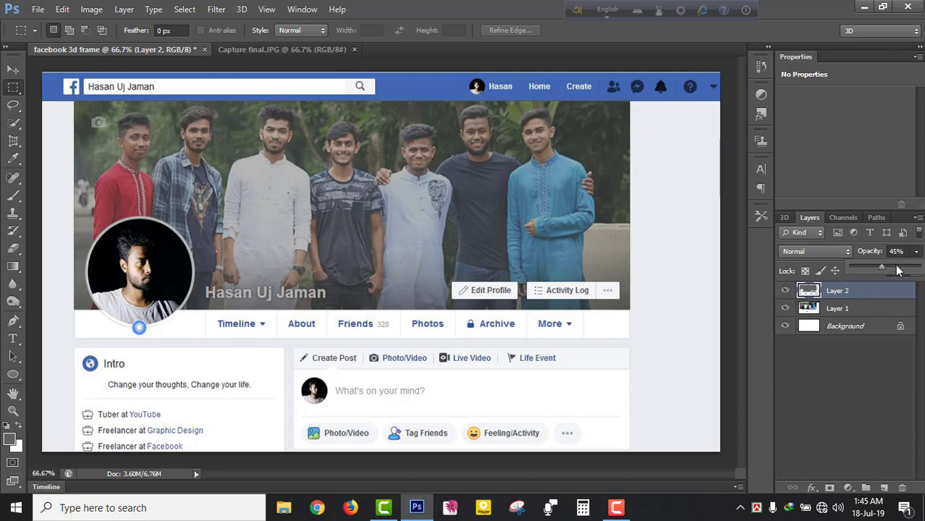
pyautogui.moveTo(898, 270); pyautogui.dragTo(921, 270)
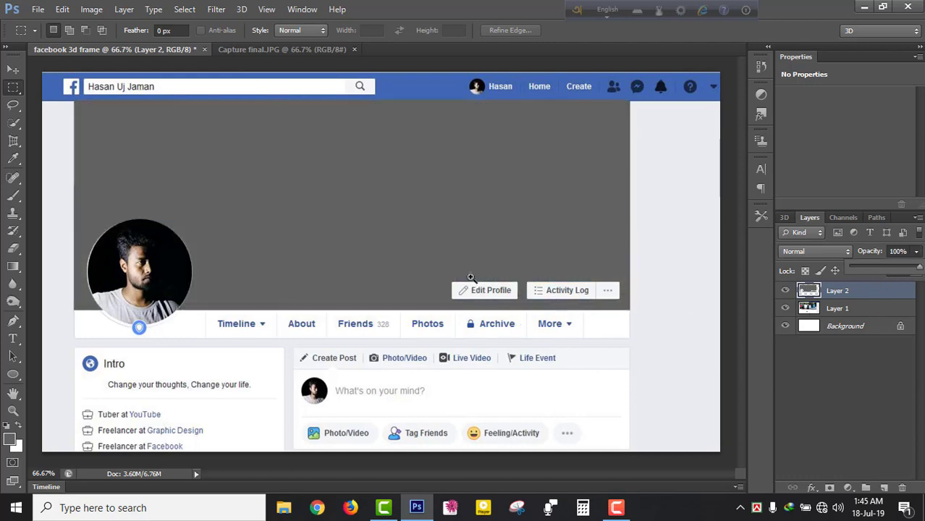
pyautogui.keyDown('ctrl'); pyautogui.keyDown('alt'); pyautogui.click(470, 278); pyautogui.keyUp('alt'); pyautogui.keyUp('ctrl')
pyautogui.keyDown('ctrl'); pyautogui.click(470, 277); pyautogui.keyUp('ctrl')
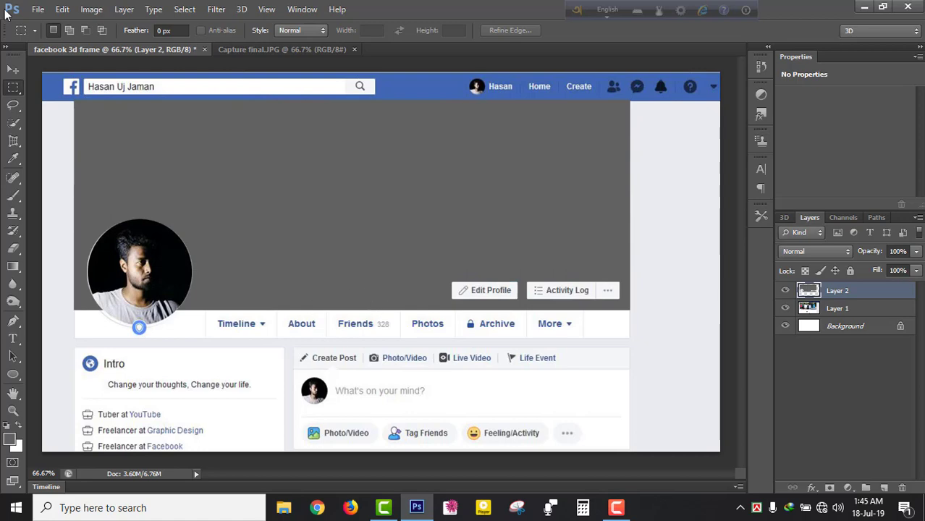
# - Start opening a file and browse to Old Pc (G:) > Software > Wallpaper
pyautogui.click(36, 9)
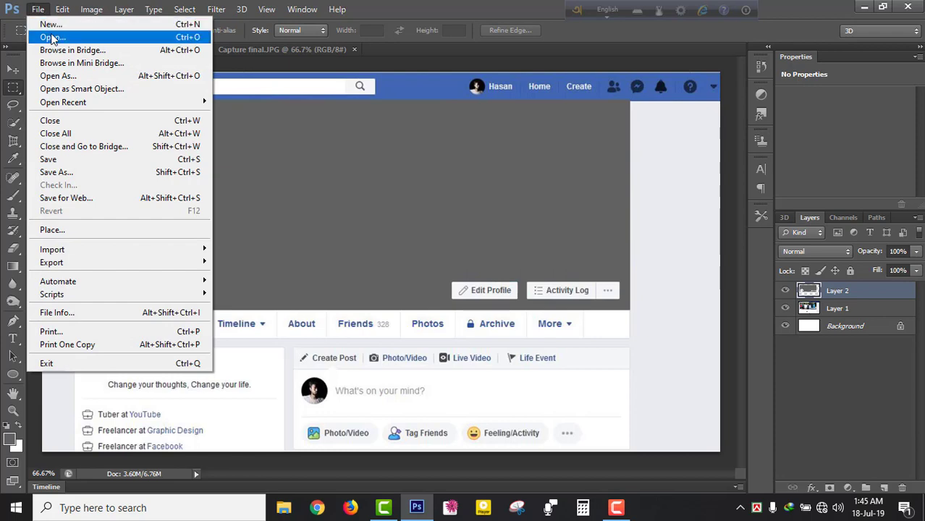
pyautogui.click(44, 33)
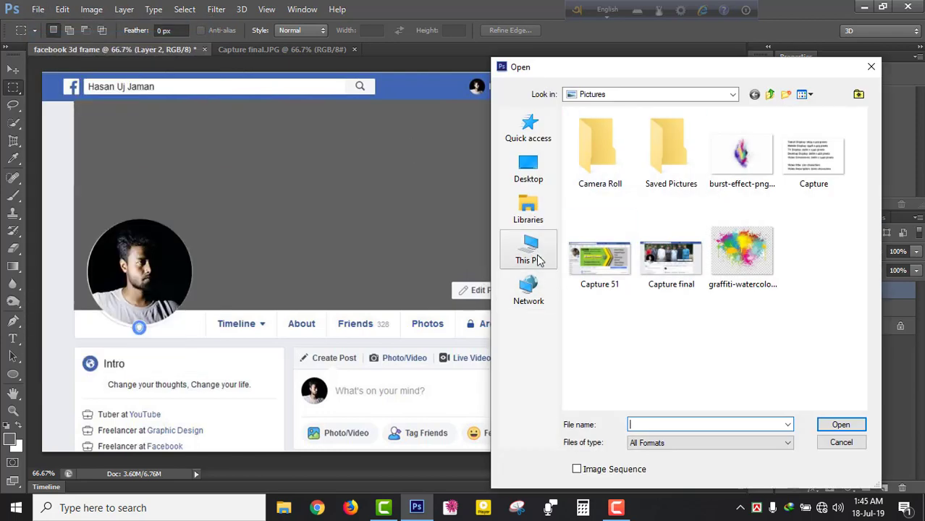
pyautogui.click(534, 257)
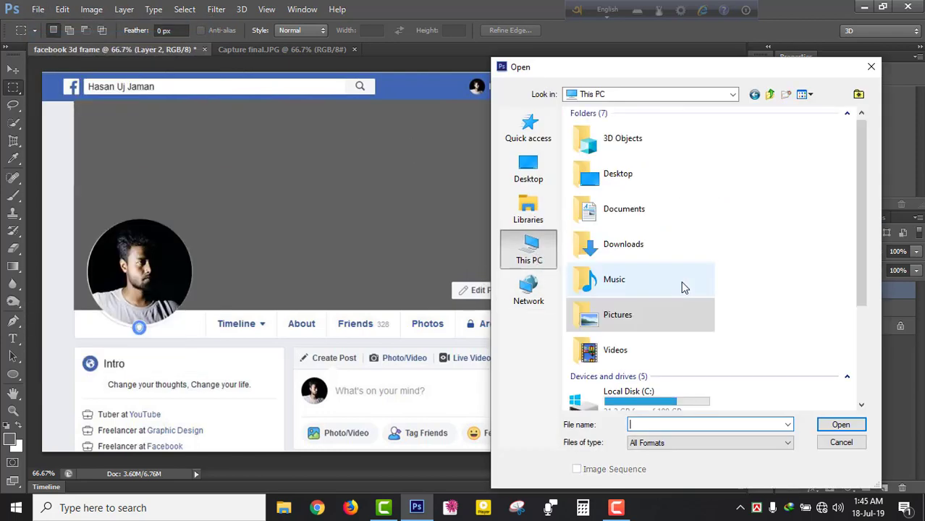
pyautogui.scroll(-2, 662, 293)
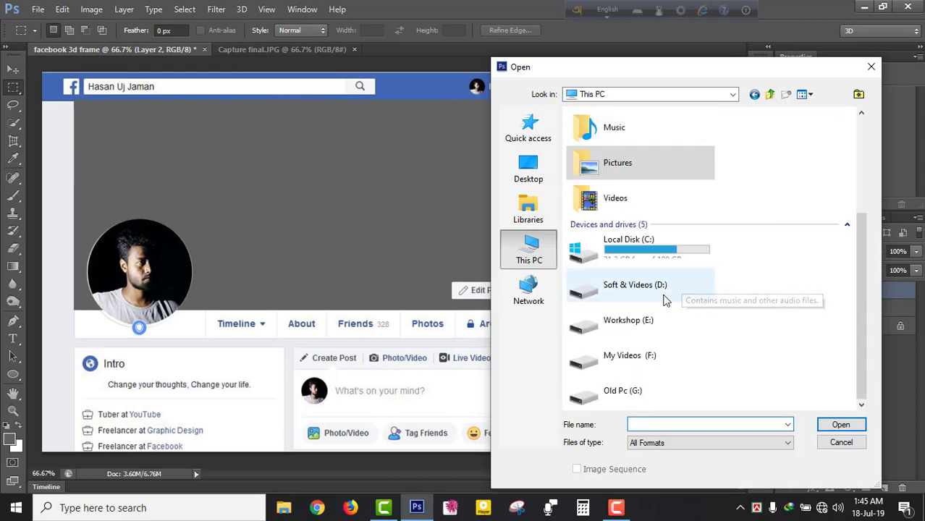
pyautogui.doubleClick(623, 387)
pyautogui.doubleClick(671, 174)
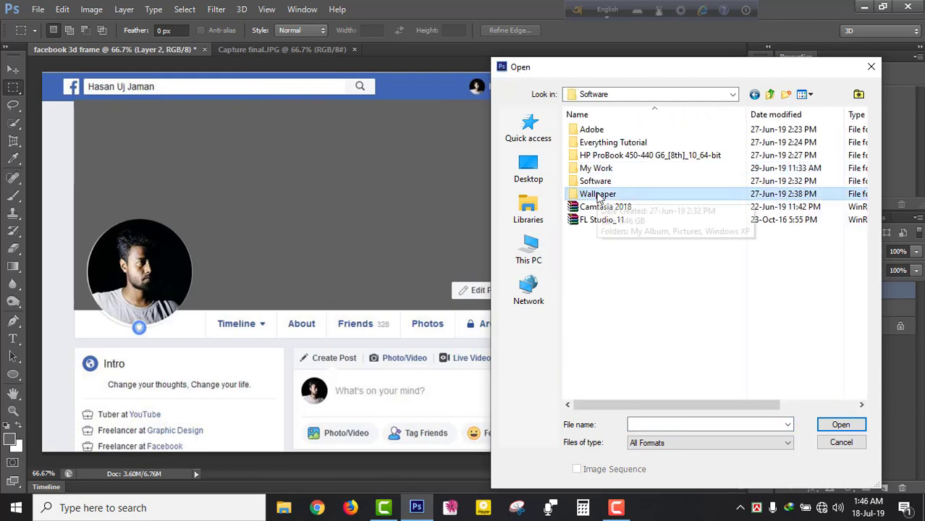
pyautogui.doubleClick(598, 194)
# - Go through Pictures to the Man folder and open the sitting man image
pyautogui.doubleClick(601, 130)
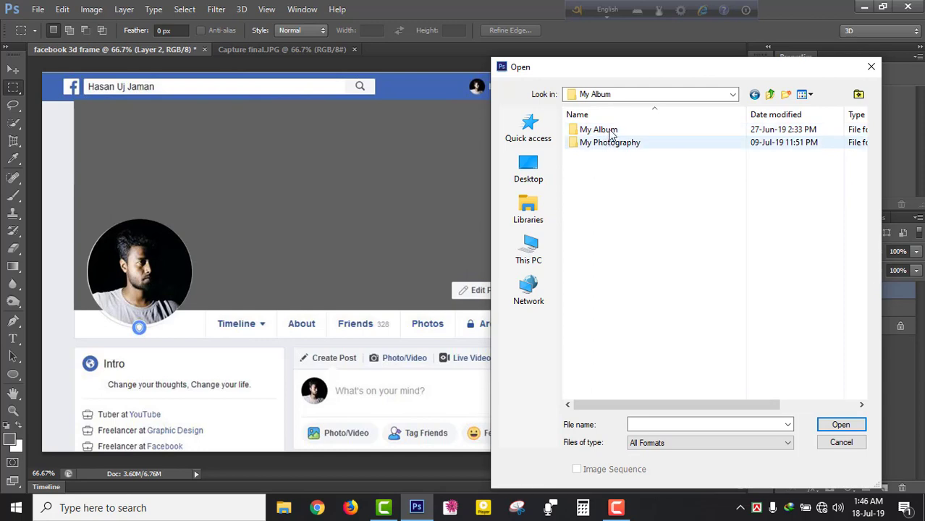
pyautogui.doubleClick(599, 131)
pyautogui.click(770, 95)
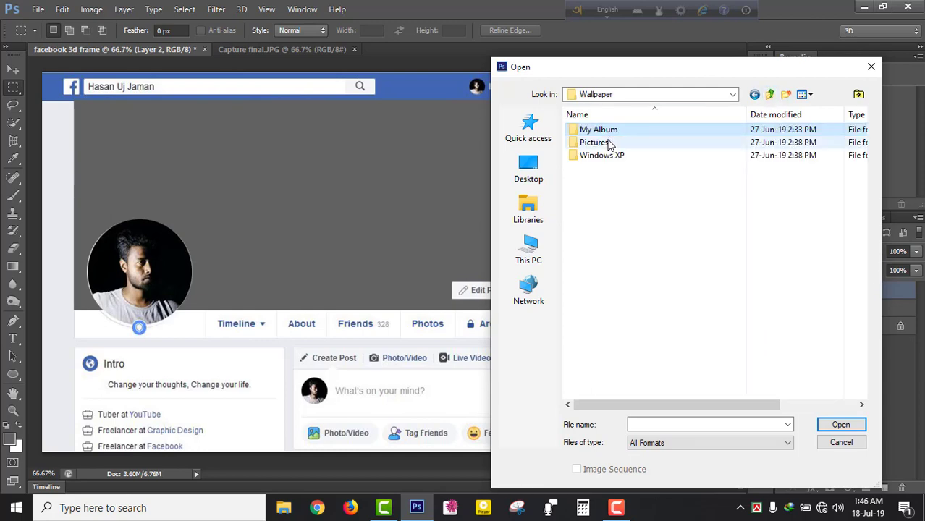
pyautogui.doubleClick(606, 142)
pyautogui.scroll(-10, 684, 217)
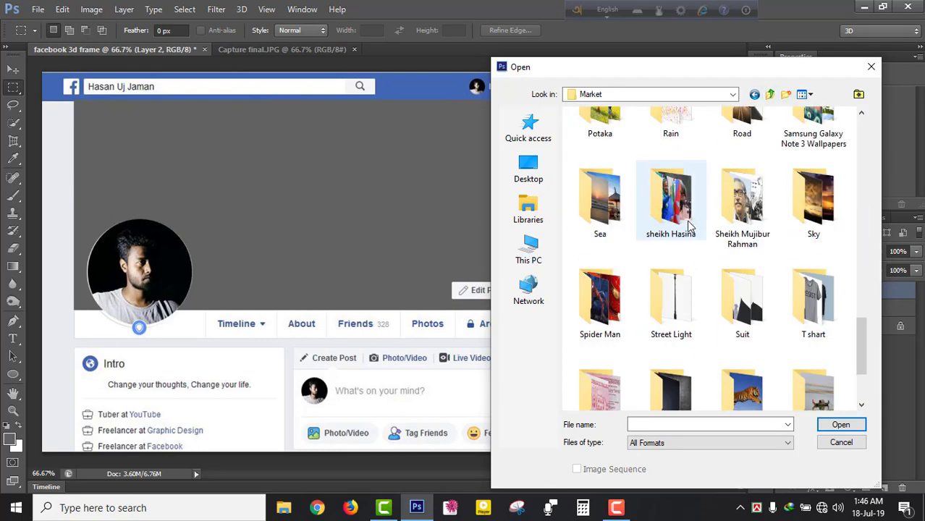
pyautogui.scroll(5, 688, 232)
pyautogui.doubleClick(816, 210)
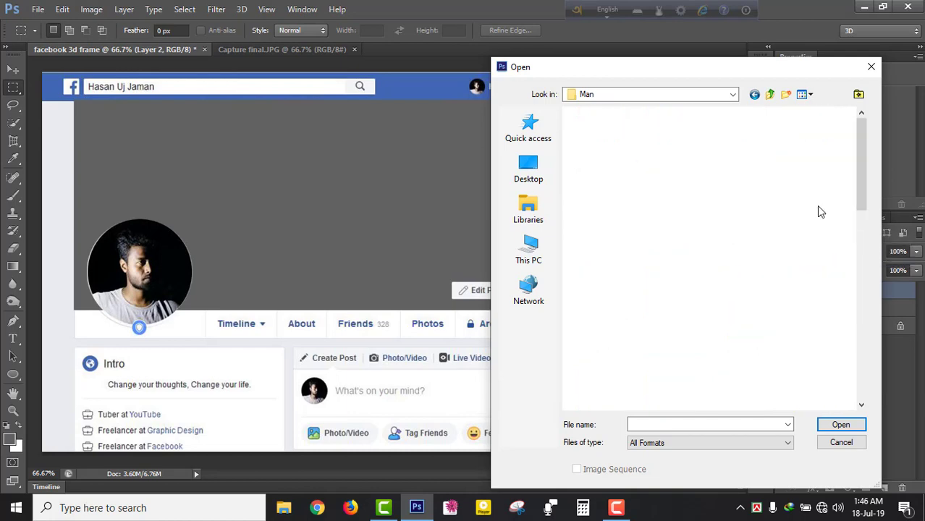
pyautogui.scroll(-5, 693, 251)
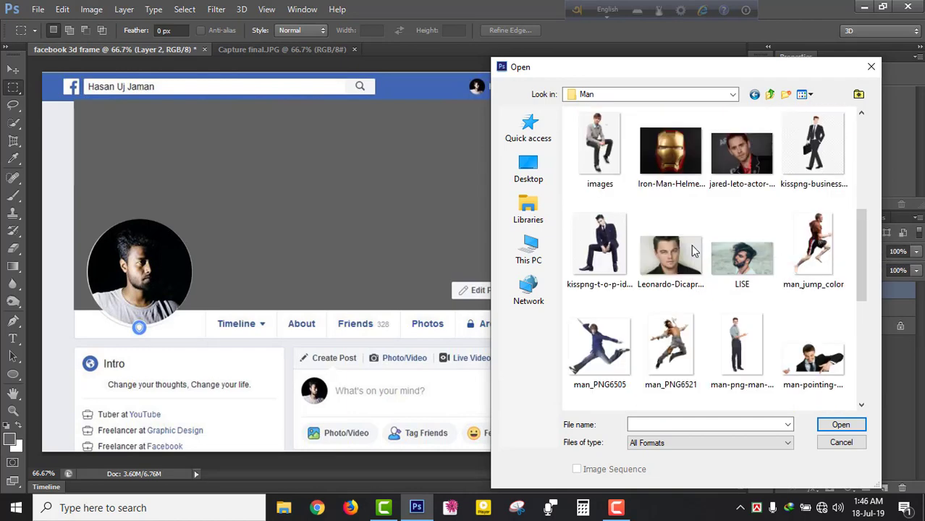
pyautogui.click(601, 246)
pyautogui.doubleClick(608, 218)
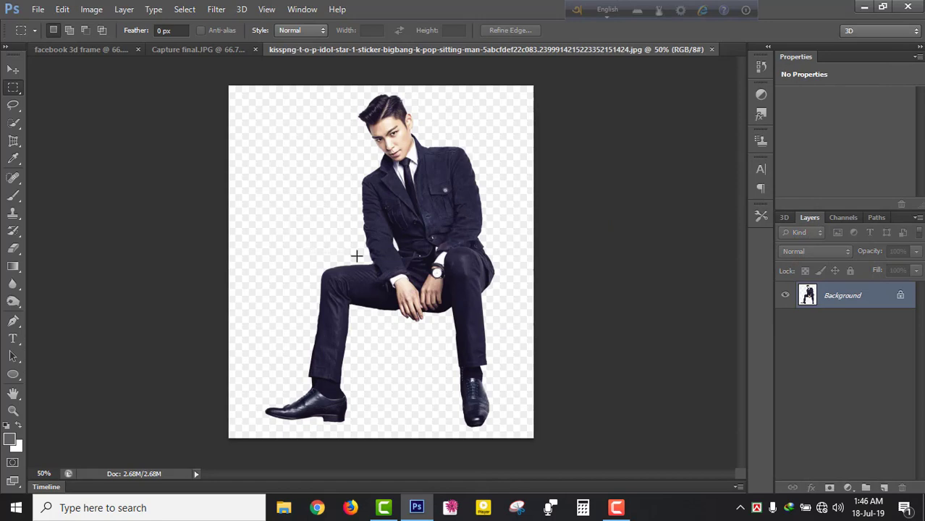
# - Set the Quick Selection brush to 93 px size with 72% spacing
pyautogui.click(342, 216)
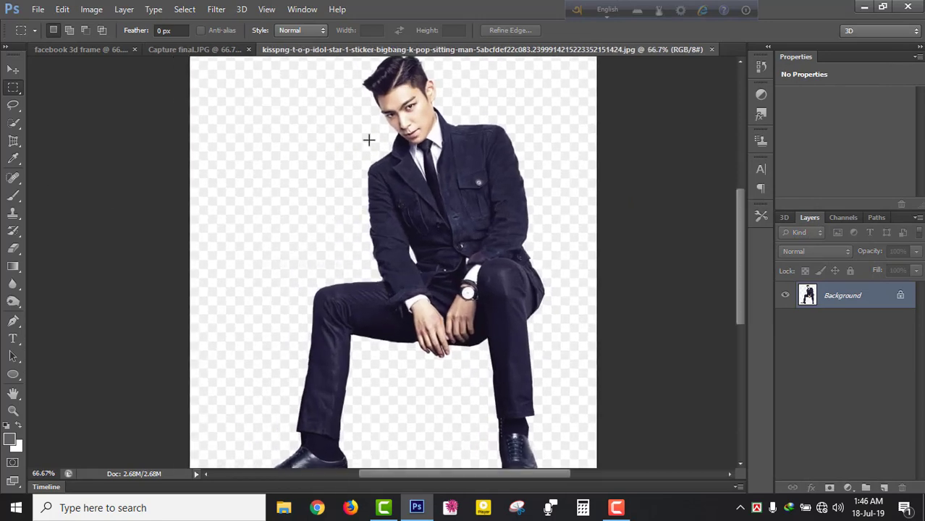
pyautogui.click(11, 125)
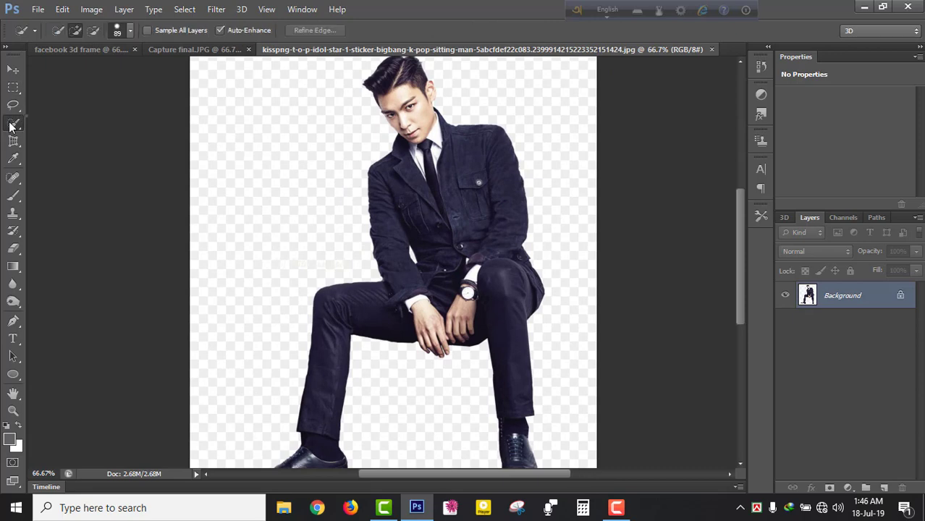
pyautogui.click(69, 123)
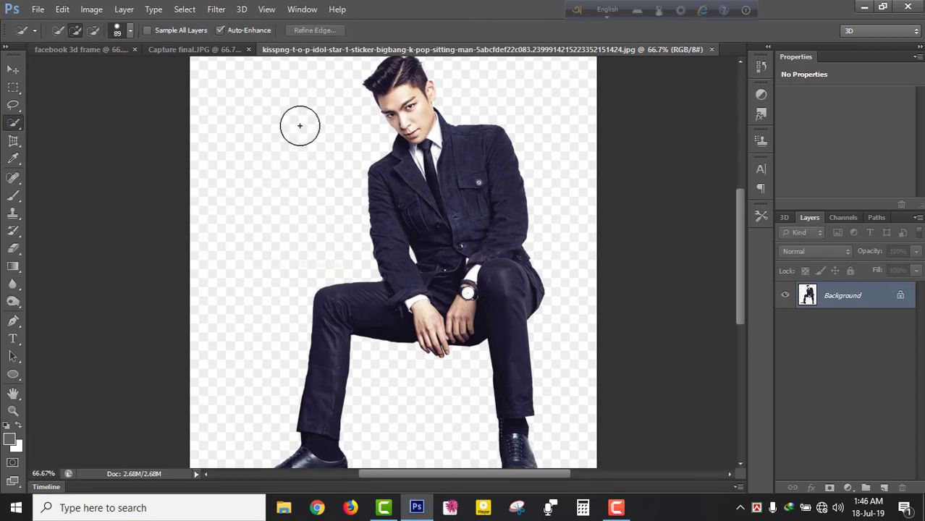
pyautogui.click(129, 28)
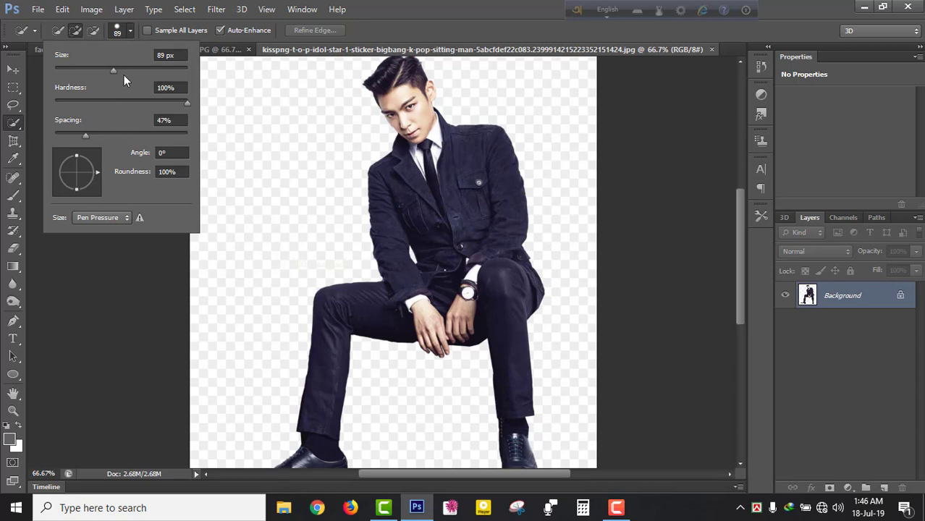
pyautogui.moveTo(126, 71); pyautogui.dragTo(116, 70)
pyautogui.moveTo(99, 136); pyautogui.dragTo(102, 133)
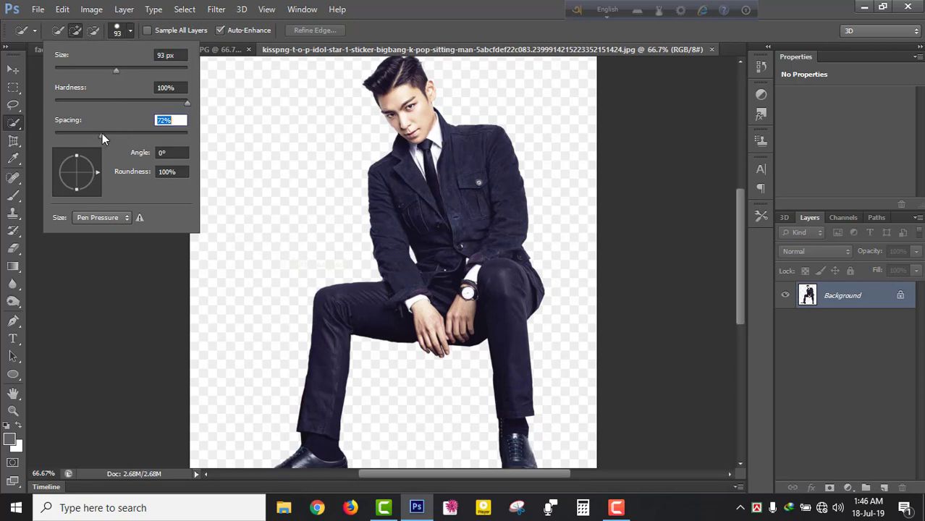
pyautogui.press('Return')
# - Select the background left, under the shoes, right of the legs, and the top-right notch
pyautogui.moveTo(287, 97); pyautogui.dragTo(128, 398)
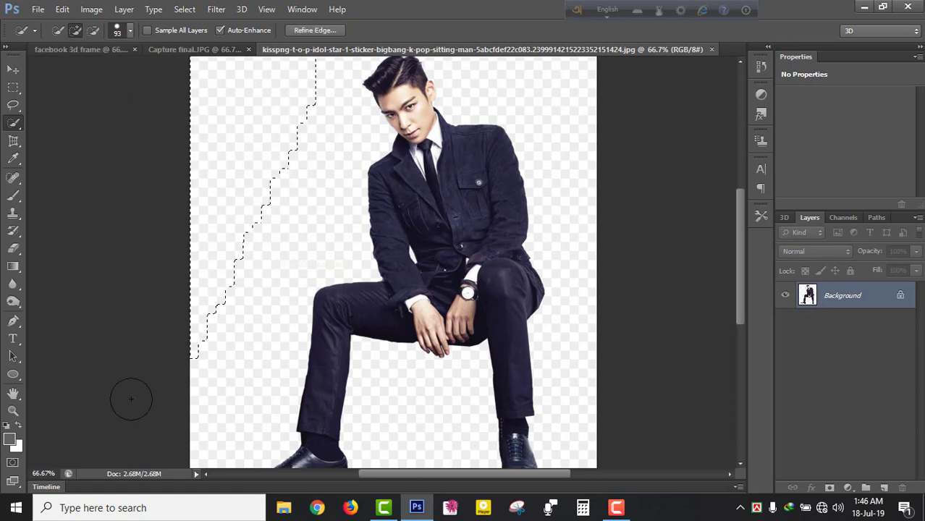
pyautogui.moveTo(297, 236); pyautogui.dragTo(227, 464)
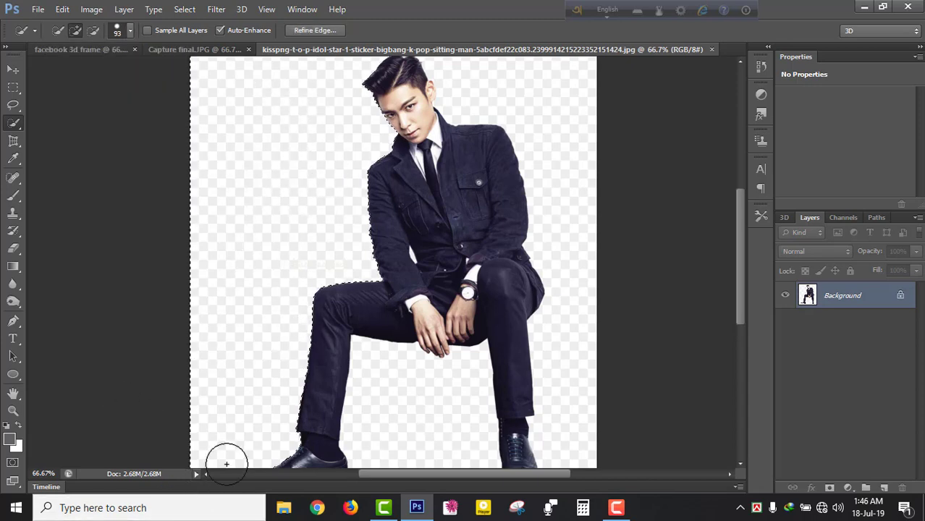
pyautogui.moveTo(310, 349); pyautogui.dragTo(261, 257)
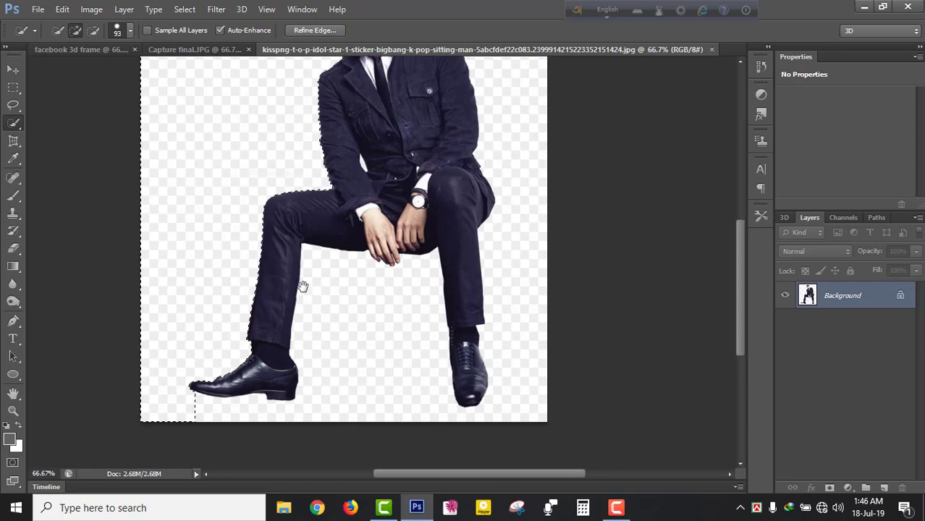
pyautogui.moveTo(254, 399)
pyautogui.mouseDown()
pyautogui.moveTo(314, 393)
pyautogui.moveTo(374, 428)
pyautogui.mouseUp()
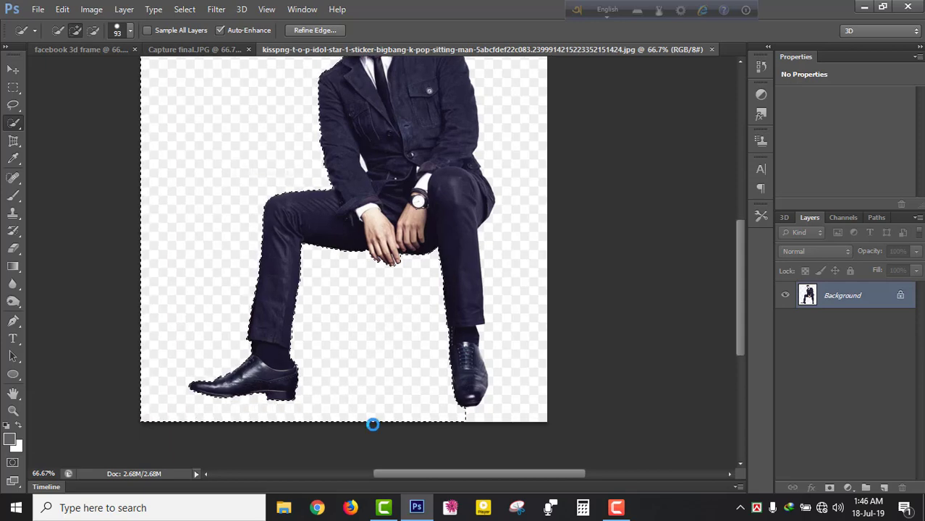
pyautogui.moveTo(533, 265); pyautogui.dragTo(538, 450)
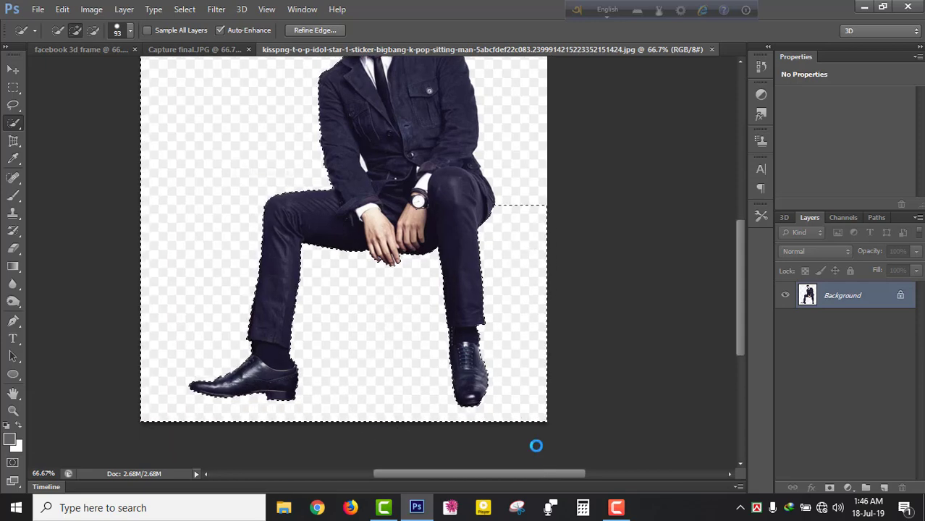
pyautogui.moveTo(546, 304); pyautogui.dragTo(555, 505)
pyautogui.click(519, 231)
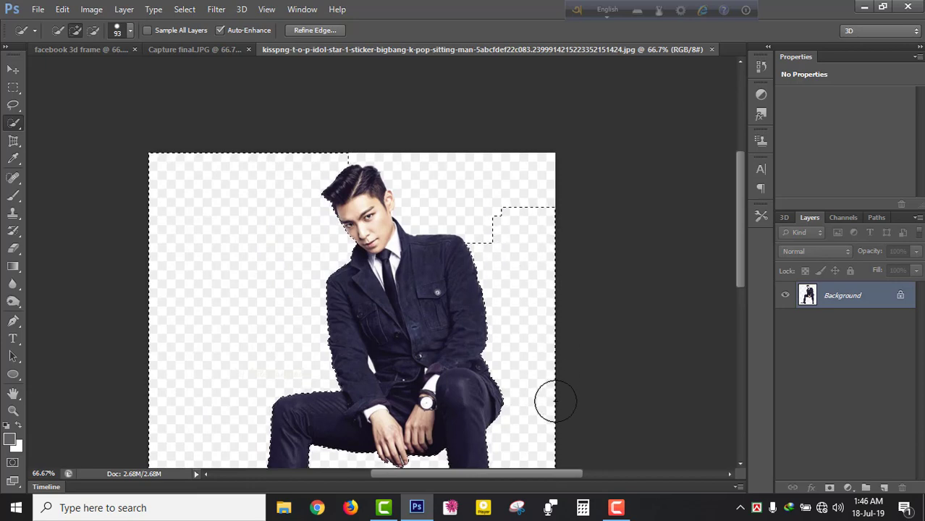
pyautogui.click(438, 179)
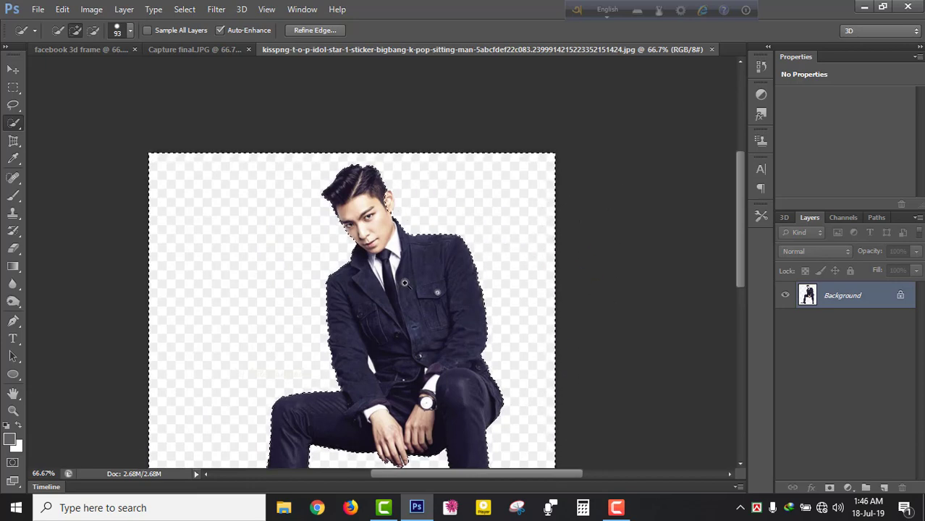
pyautogui.keyDown('ctrl'); pyautogui.click(400, 208); pyautogui.keyUp('ctrl')
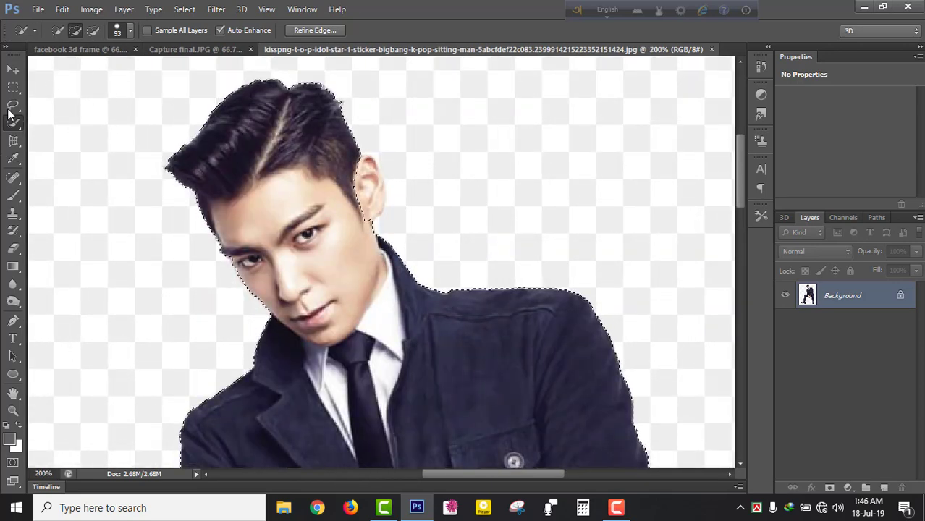
# - With the Lasso, refine the selection edge so it hugs the man's ear and cheek
pyautogui.click(11, 106)
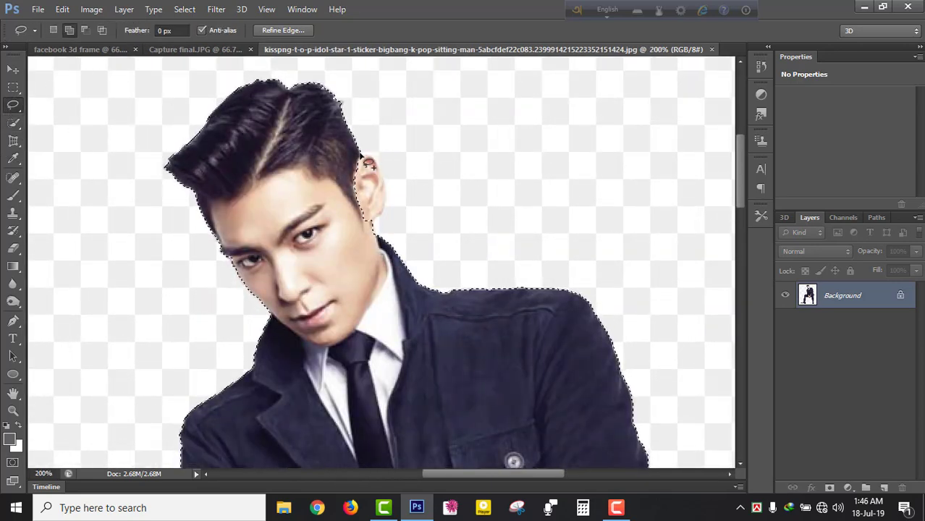
pyautogui.moveTo(366, 158); pyautogui.dragTo(375, 169)
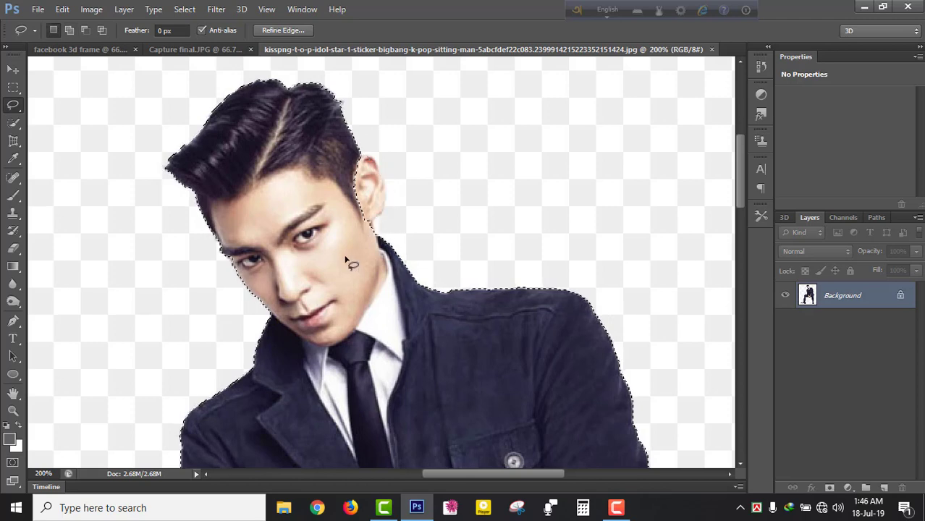
pyautogui.keyDown('ctrl'); pyautogui.click(363, 185); pyautogui.keyUp('ctrl')
pyautogui.press('alt')
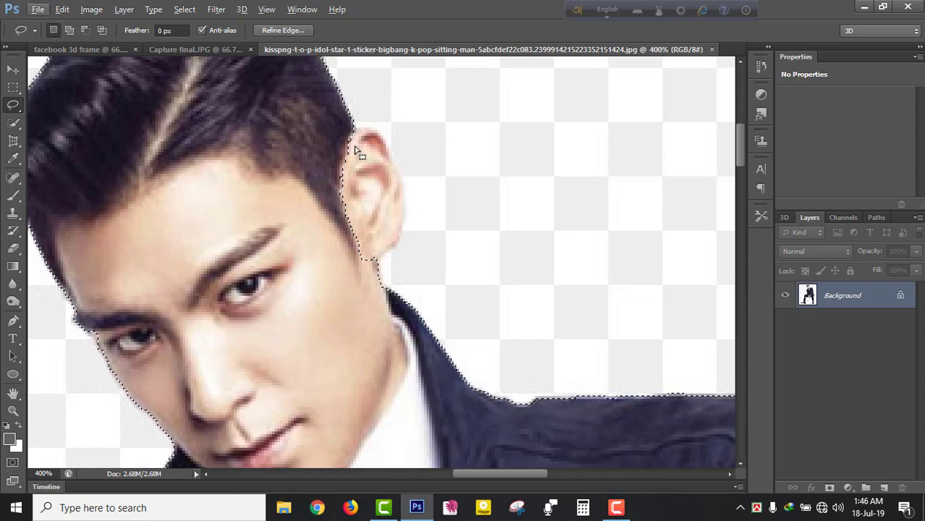
pyautogui.moveTo(335, 135); pyautogui.dragTo(373, 277)
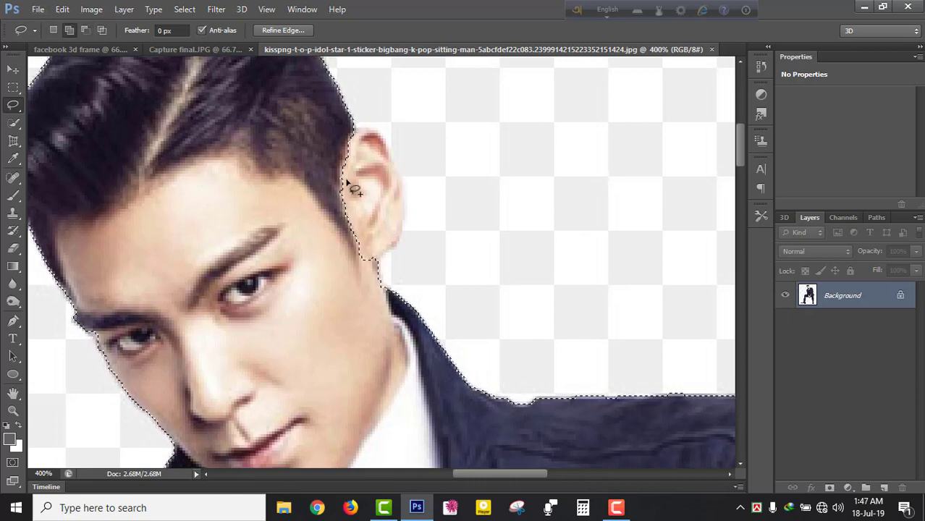
pyautogui.moveTo(352, 132); pyautogui.dragTo(380, 288)
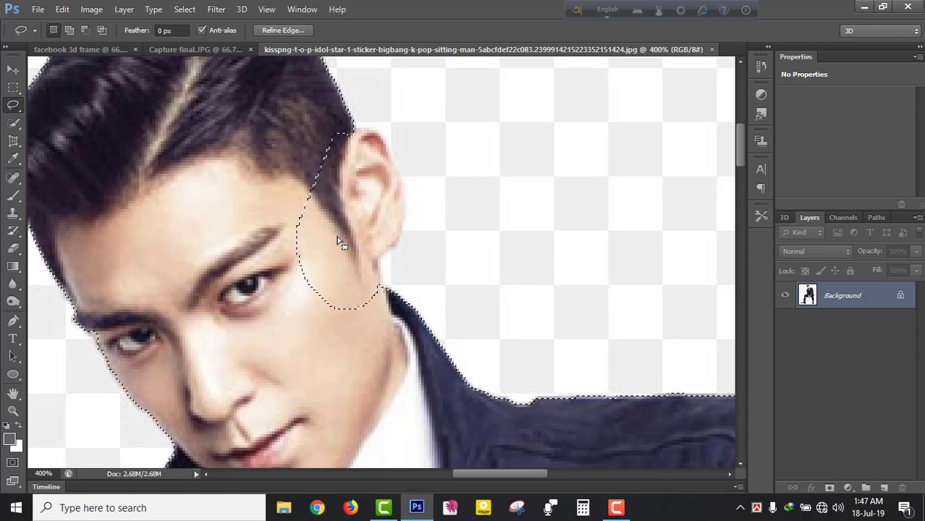
pyautogui.moveTo(345, 252); pyautogui.dragTo(346, 148)
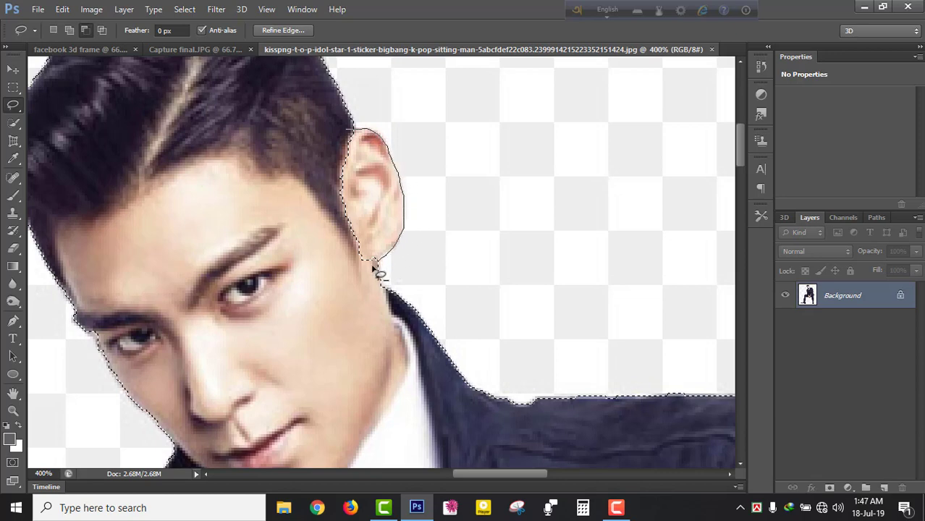
pyautogui.moveTo(350, 135); pyautogui.dragTo(346, 132)
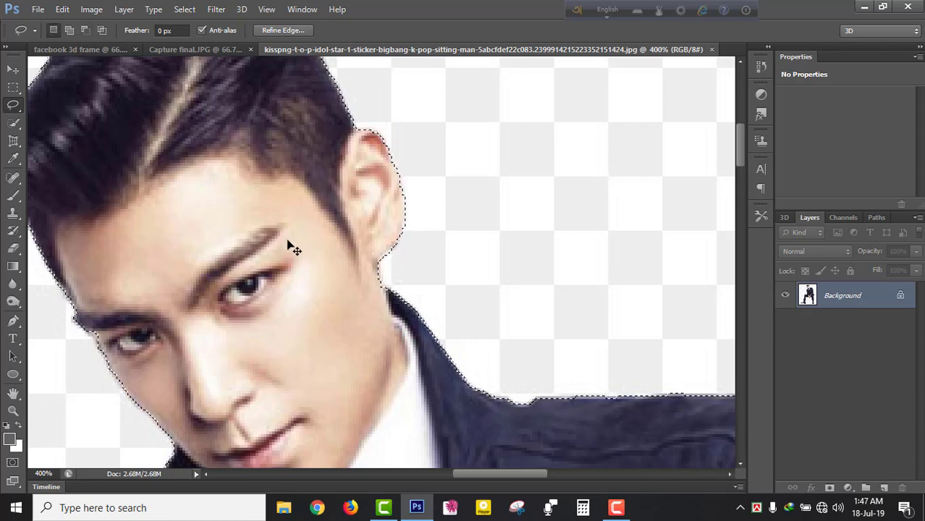
# - Trim the selection along the man's eyebrow edge
pyautogui.moveTo(286, 245)
pyautogui.mouseDown()
pyautogui.moveTo(429, 192)
pyautogui.moveTo(208, 367)
pyautogui.mouseUp()
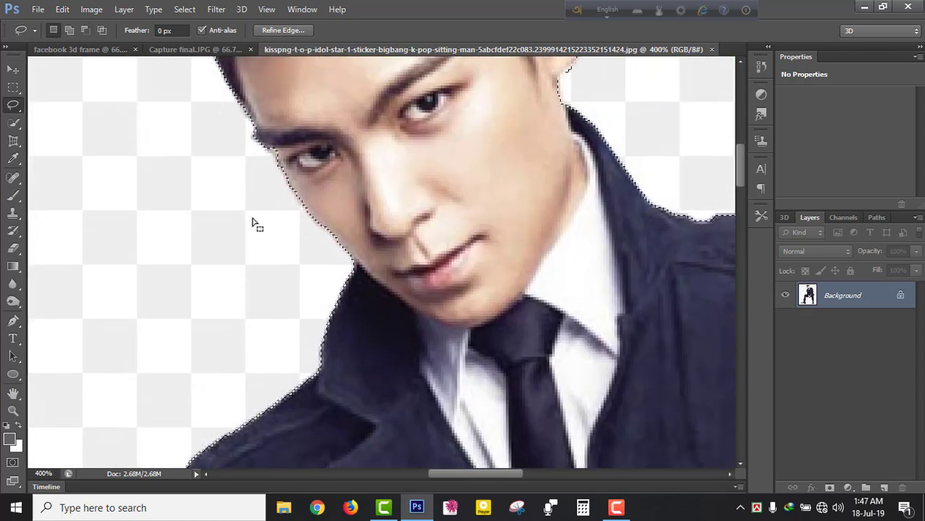
pyautogui.scroll(1, 277, 160)
pyautogui.press('shift')
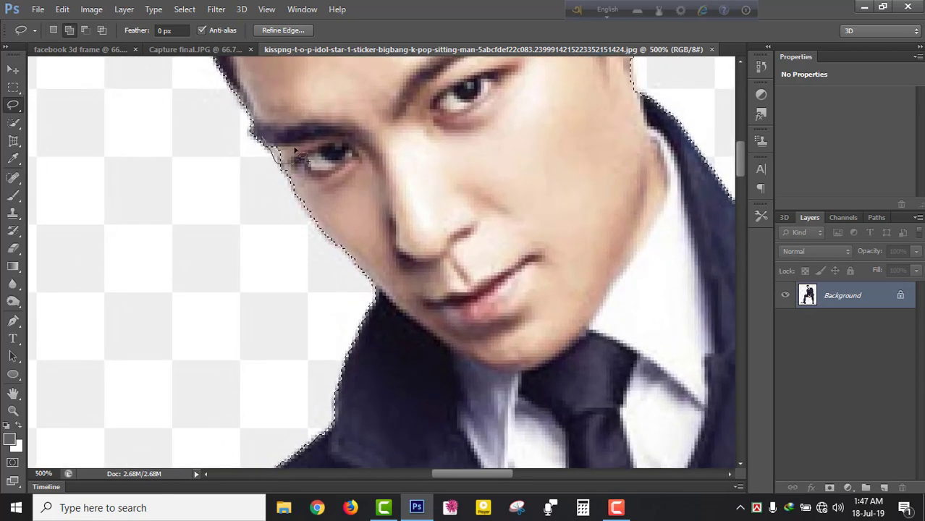
pyautogui.press('alt')
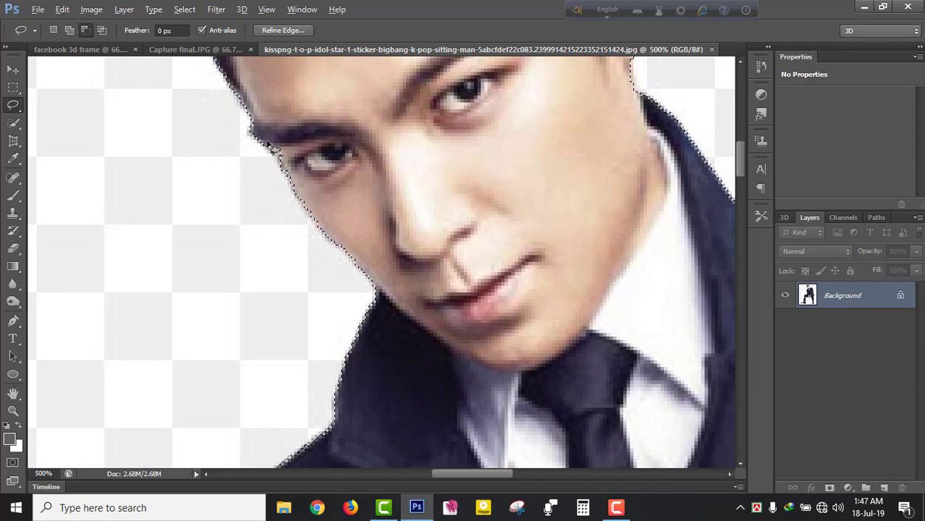
pyautogui.moveTo(296, 112); pyautogui.dragTo(293, 116)
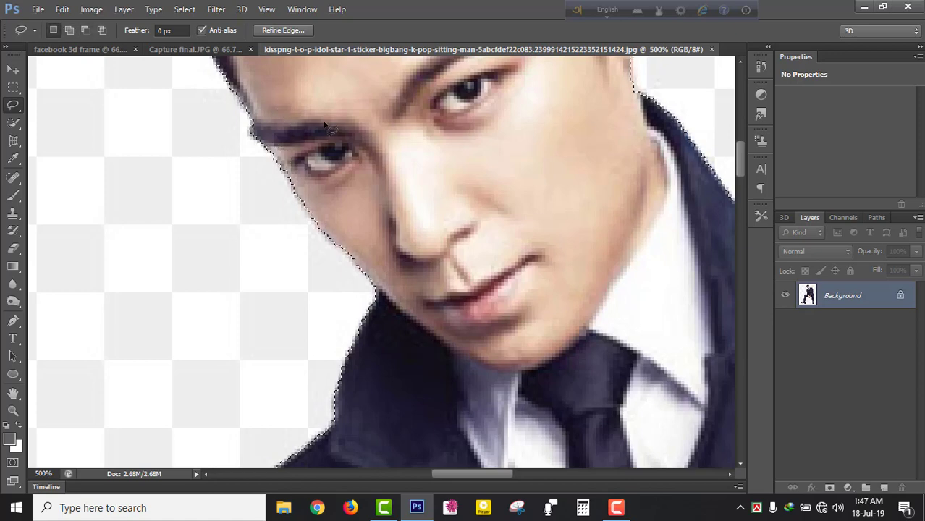
pyautogui.scroll(-1, 398, 197)
pyautogui.scroll(-1, 464, 292)
# - Bring the jacket beside the arm into close view, with the Lasso back in normal mode
pyautogui.scroll(-2, 464, 292)
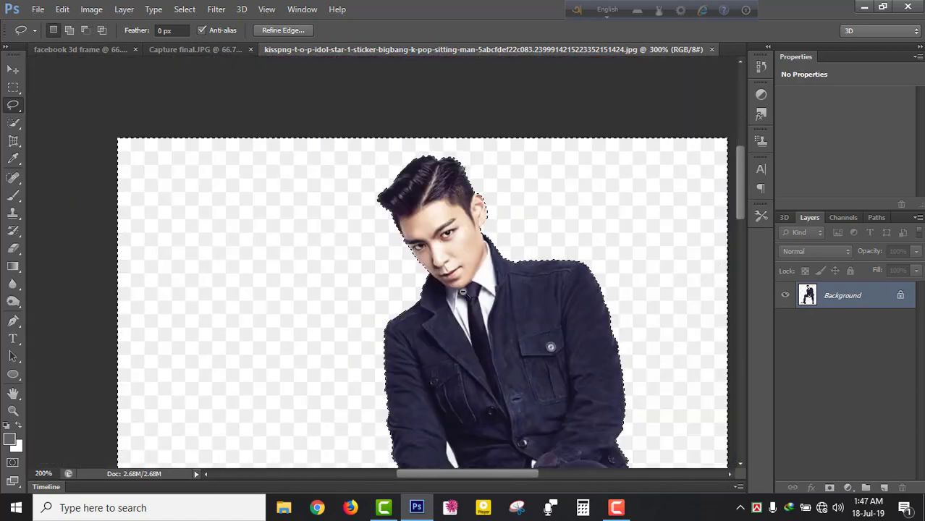
pyautogui.scroll(2, 463, 293)
pyautogui.scroll(1, 463, 293)
pyautogui.moveTo(304, 394); pyautogui.dragTo(283, 346)
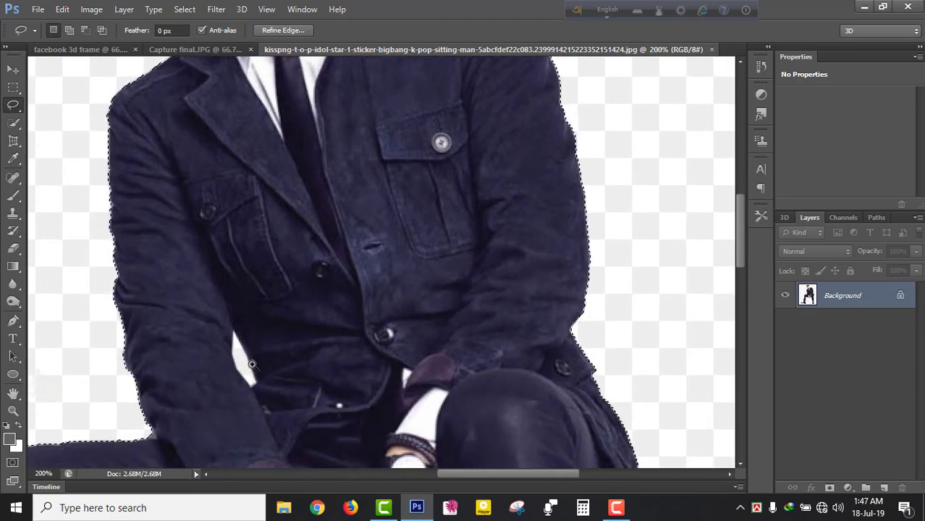
pyautogui.scroll(1, 248, 362)
pyautogui.scroll(1, 238, 379)
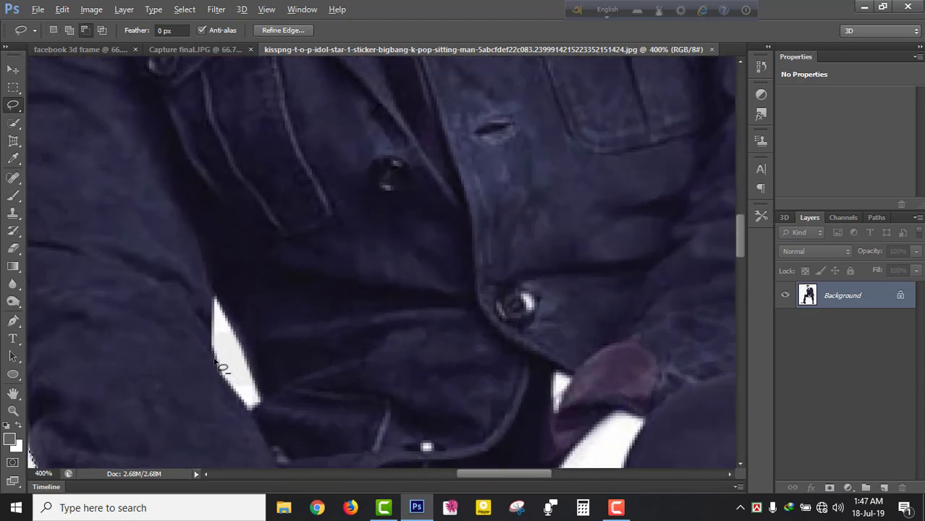
pyautogui.press('alt')
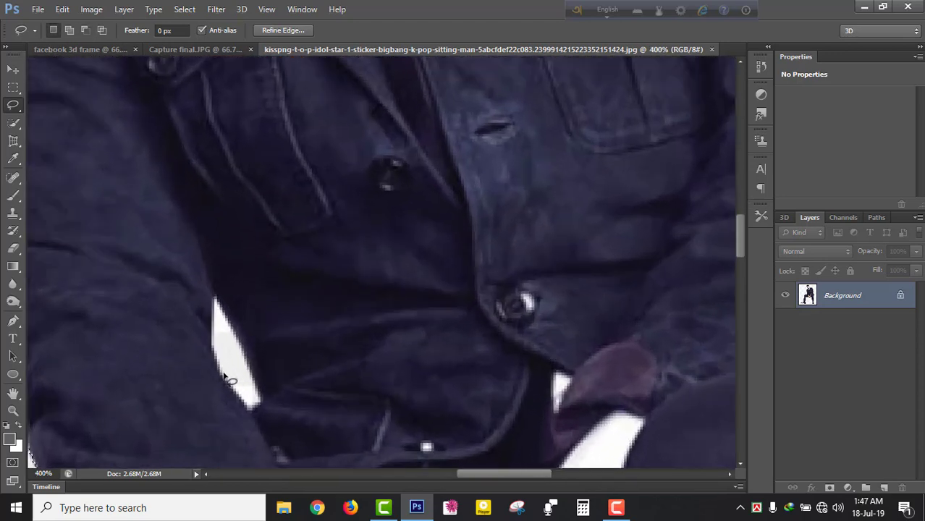
# - Lasso the white gap between the arm and jacket into the selection
pyautogui.scroll(-1, 229, 356)
pyautogui.scroll(1, 319, 305)
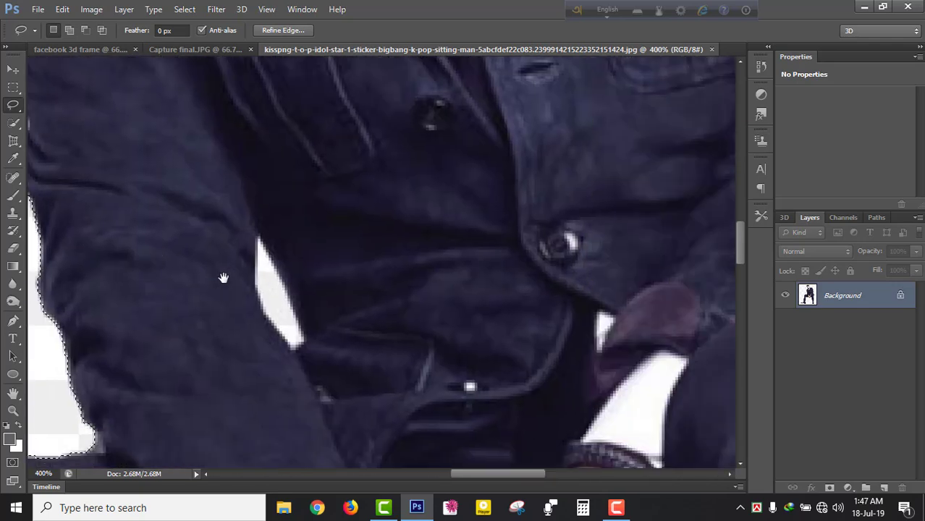
pyautogui.scroll(-1, 263, 304)
pyautogui.scroll(1, 266, 313)
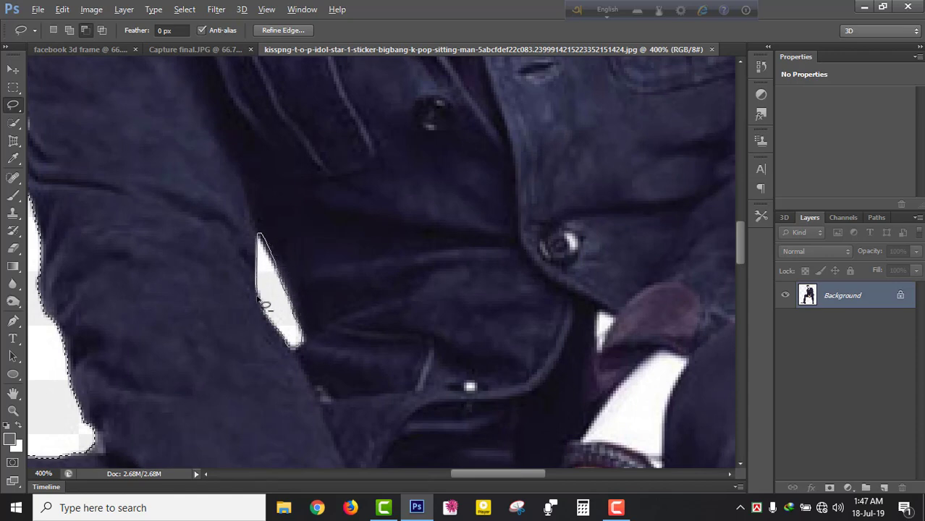
pyautogui.scroll(-1, 257, 297)
pyautogui.scroll(1, 279, 306)
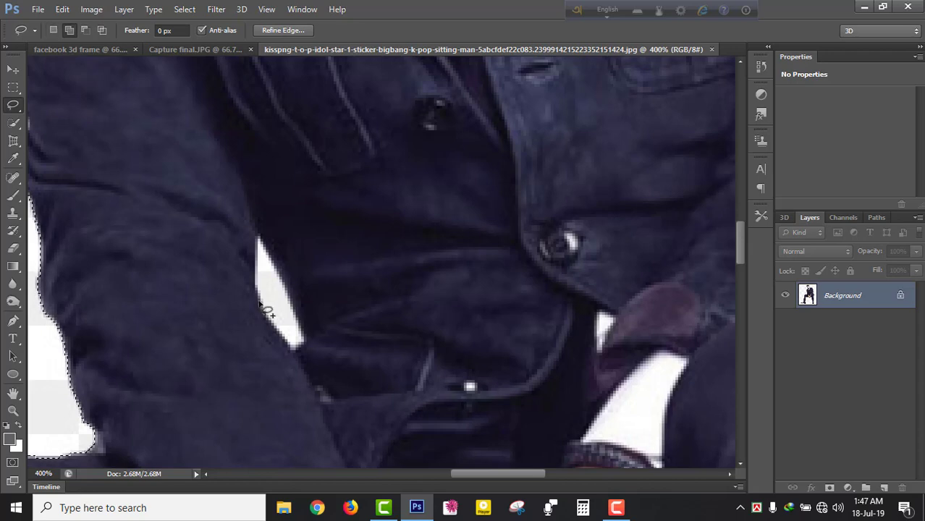
pyautogui.moveTo(258, 303); pyautogui.dragTo(253, 262)
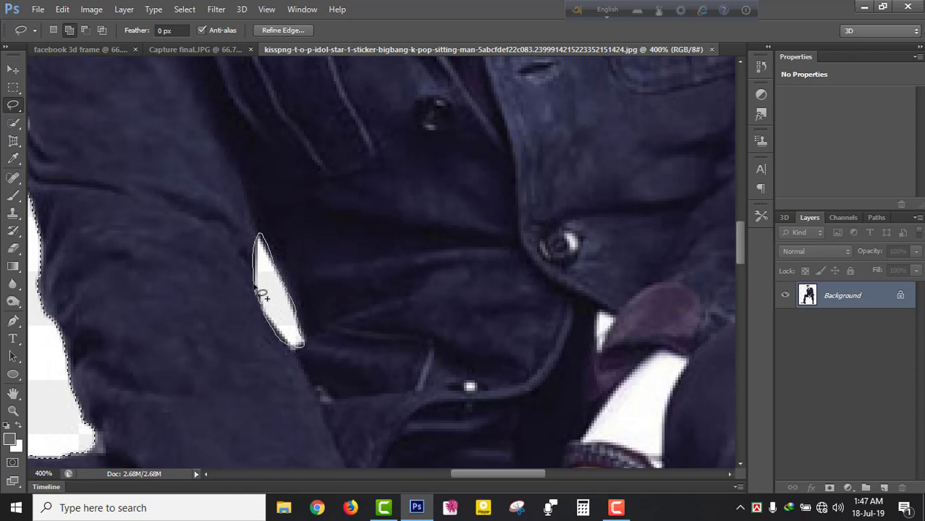
pyautogui.scroll(-1, 268, 248)
pyautogui.scroll(-1, 277, 251)
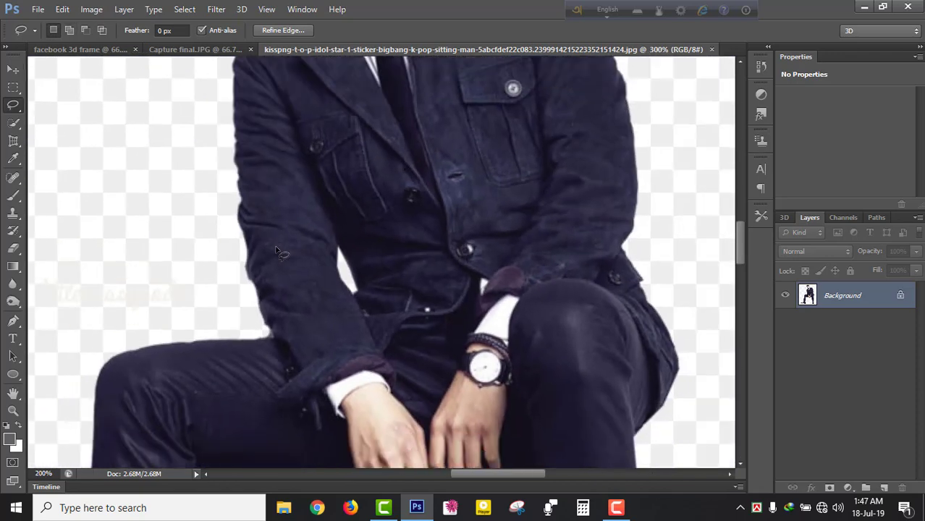
pyautogui.scroll(-2, 276, 251)
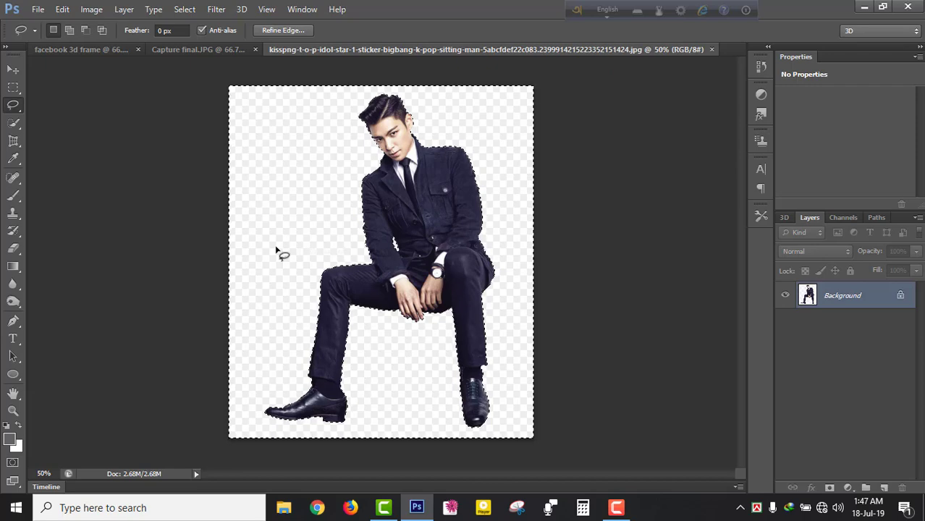
# - Invert the selection to isolate the man and copy him onto a new Layer 1
pyautogui.hotkey('ctrl', '+')
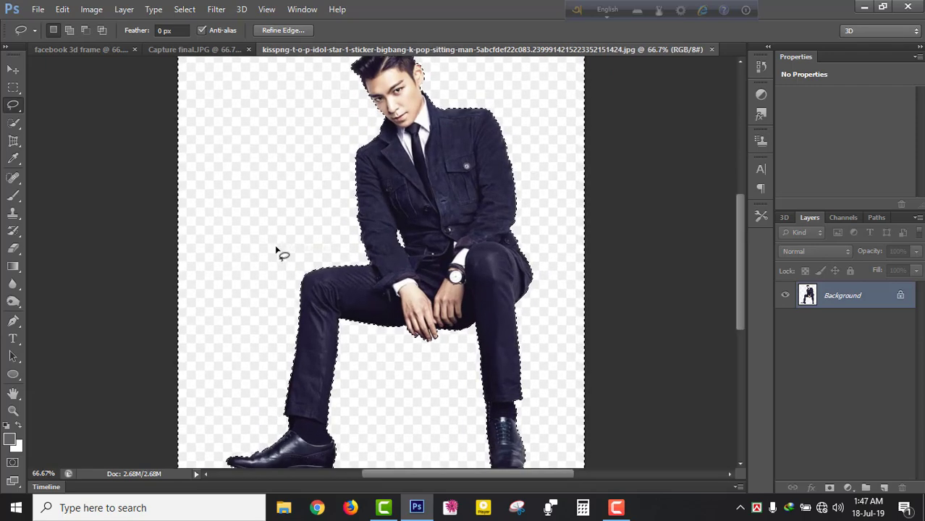
pyautogui.hotkey('ctrl', '-')
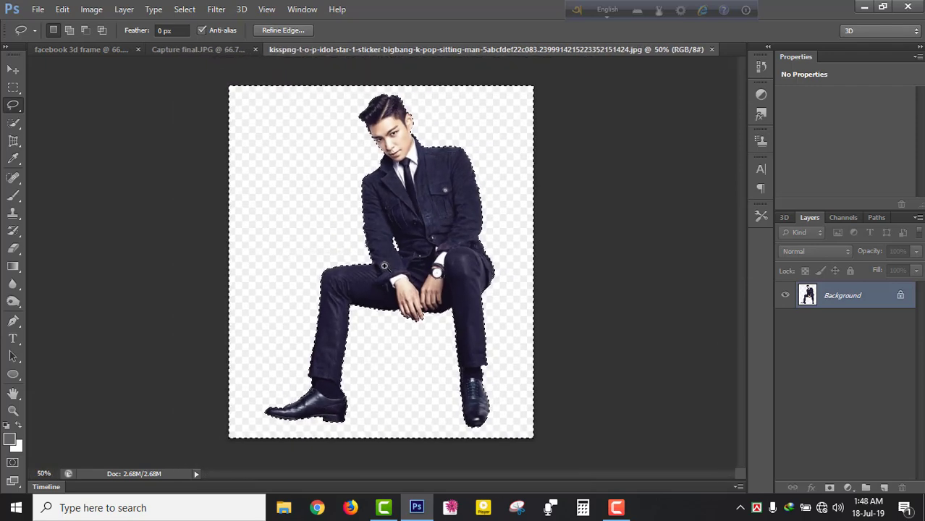
pyautogui.hotkey('ctrl', '+')
pyautogui.hotkey('ctrl', '+')
pyautogui.hotkey('ctrl', '+')
pyautogui.hotkey('ctrl', '+')
pyautogui.moveTo(515, 349); pyautogui.dragTo(349, 254)
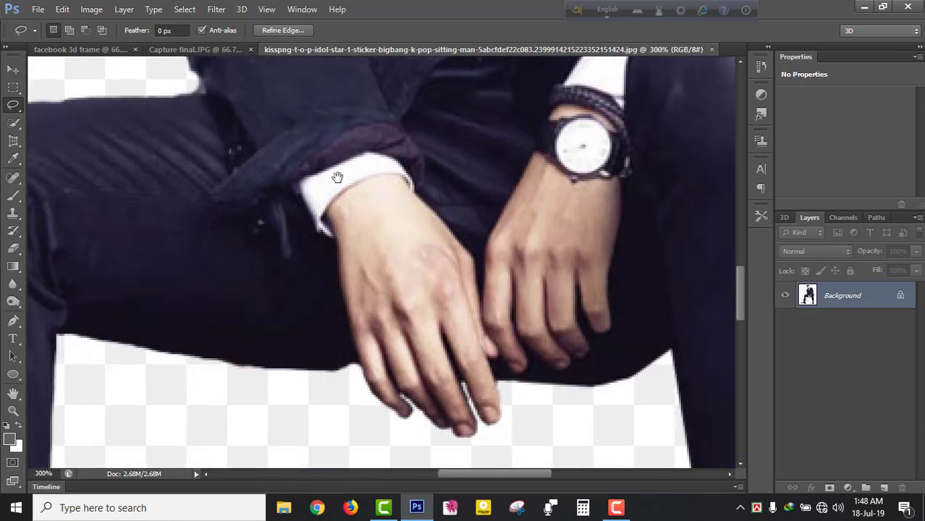
pyautogui.hotkey('ctrl', '-')
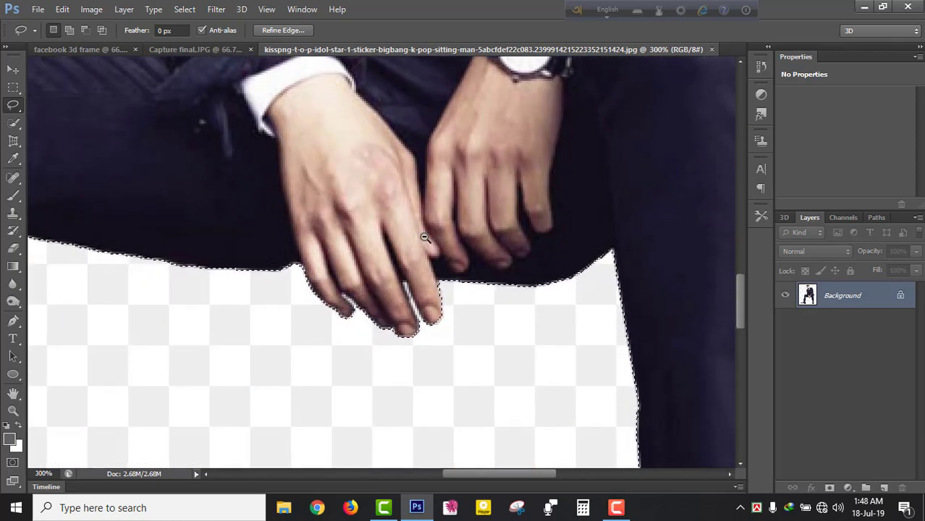
pyautogui.hotkey('ctrl', '-')
pyautogui.hotkey('ctrl', '-')
pyautogui.hotkey('ctrl', '-')
pyautogui.hotkey('ctrl', '-')
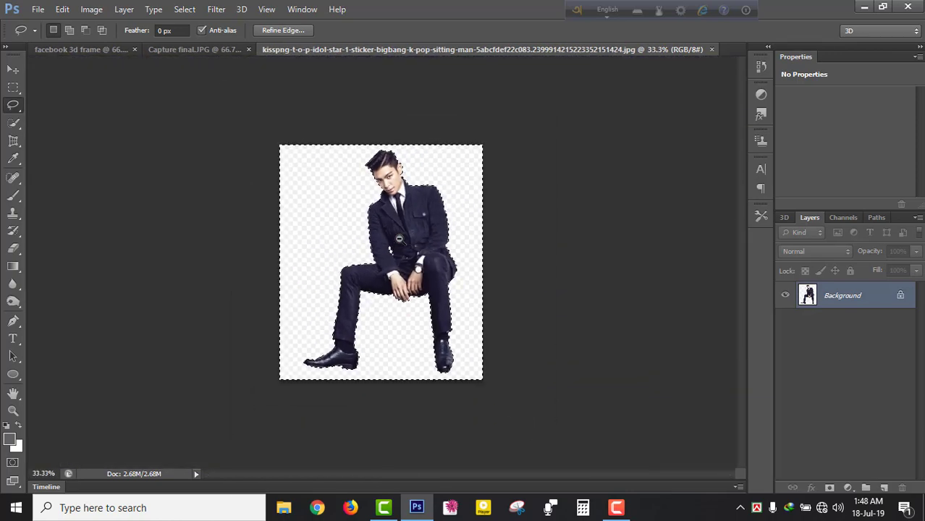
pyautogui.hotkey('ctrl', '+')
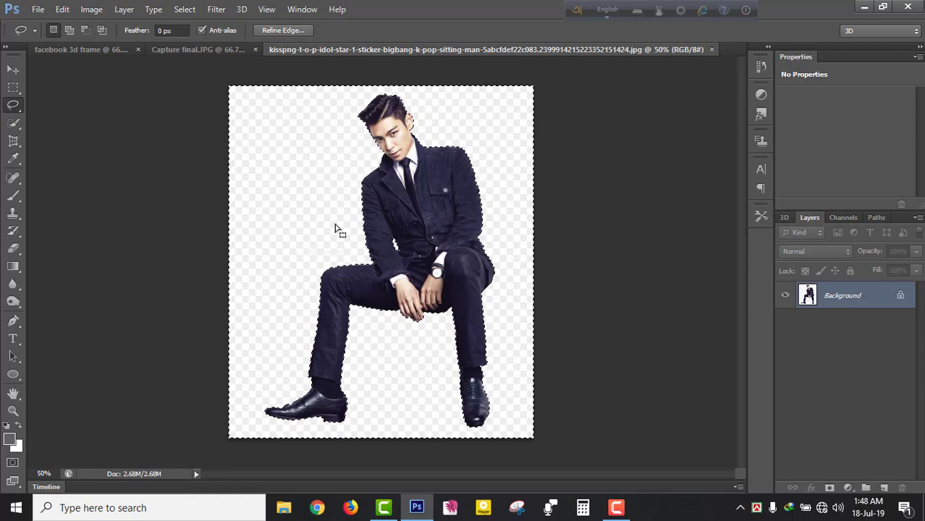
pyautogui.hotkey('ctrl', 'shift', 'i')
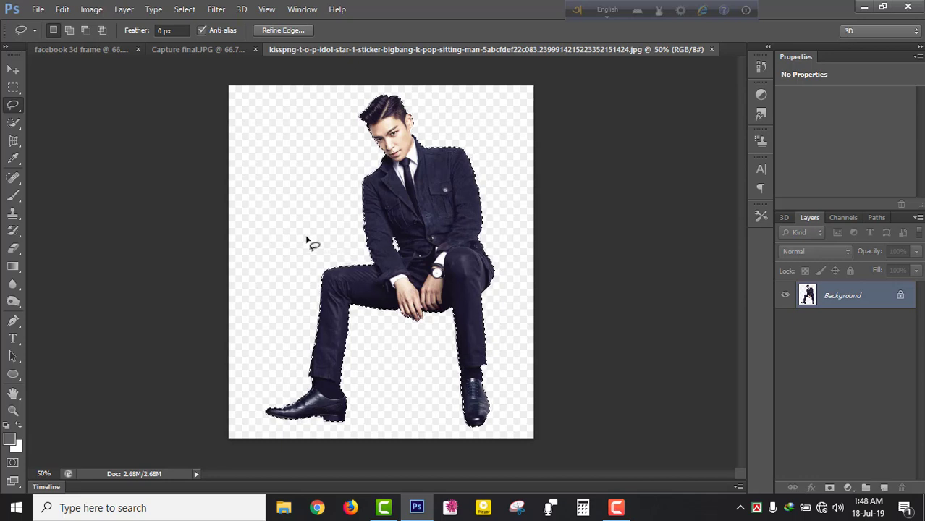
pyautogui.hotkey('ctrl', 'j')
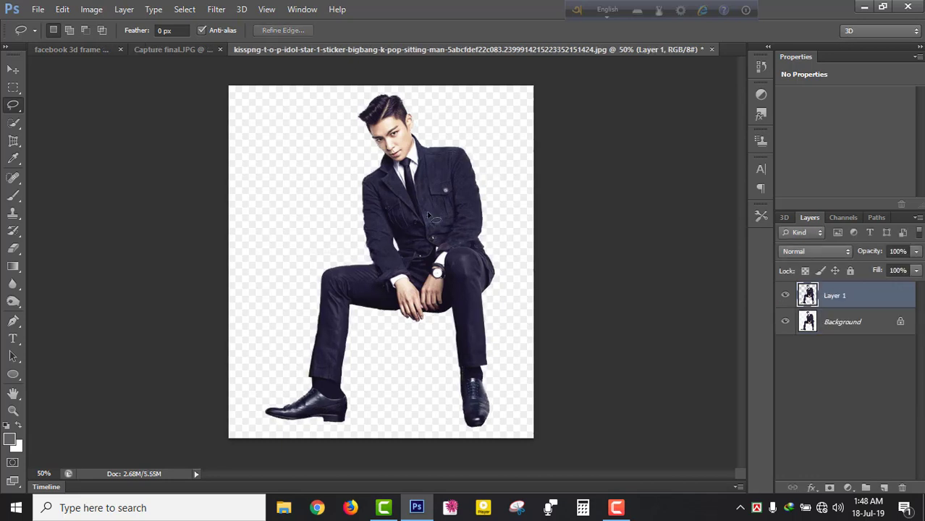
# - Hide the Background layer and zoom in to inspect the cut-out's jacket and arm edges
pyautogui.click(785, 323)
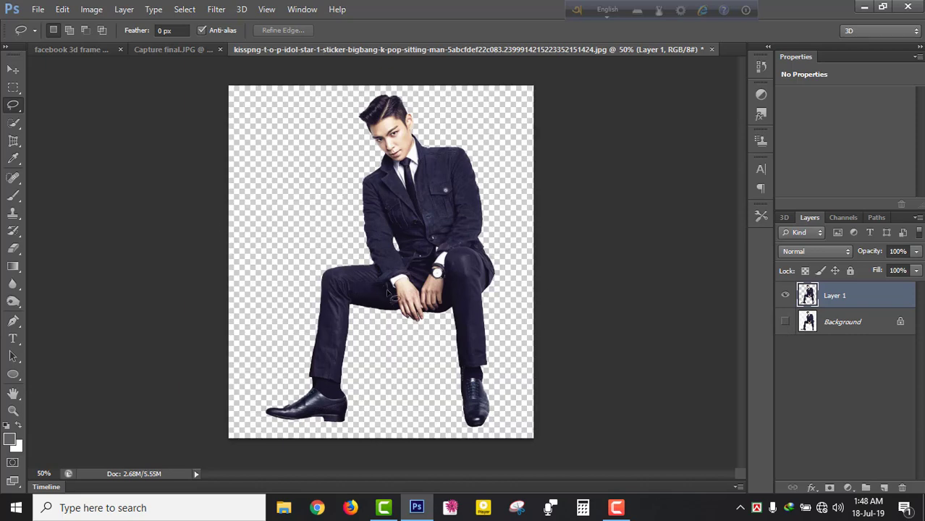
pyautogui.keyDown('ctrl'); pyautogui.click(380, 223); pyautogui.keyUp('ctrl')
pyautogui.keyDown('ctrl'); pyautogui.click(376, 207); pyautogui.keyUp('ctrl')
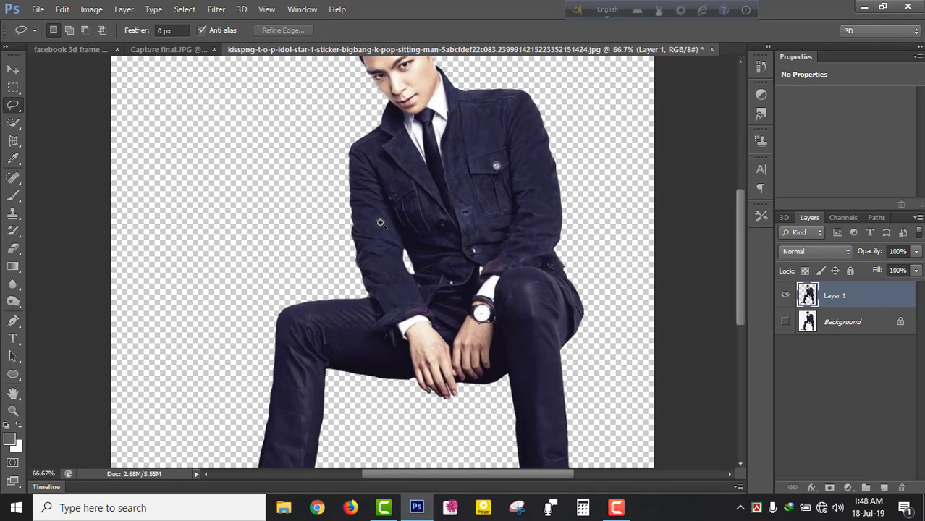
pyautogui.keyDown('ctrl'); pyautogui.click(391, 228); pyautogui.keyUp('ctrl')
pyautogui.keyDown('ctrl'); pyautogui.keyDown('alt'); pyautogui.click(399, 236); pyautogui.keyUp('alt'); pyautogui.keyUp('ctrl')
pyautogui.keyDown('ctrl'); pyautogui.keyDown('alt'); pyautogui.click(399, 239); pyautogui.keyUp('alt'); pyautogui.keyUp('ctrl')
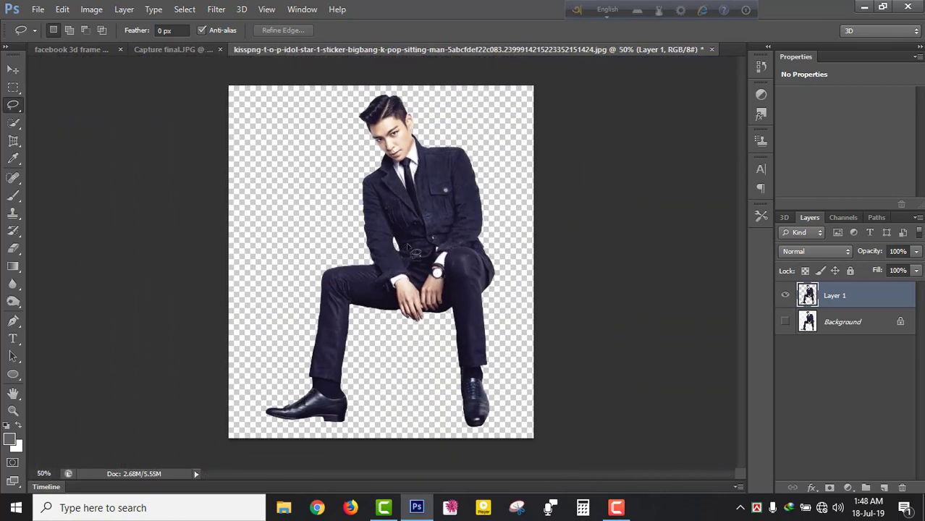
pyautogui.keyDown('ctrl'); pyautogui.click(393, 266); pyautogui.keyUp('ctrl')
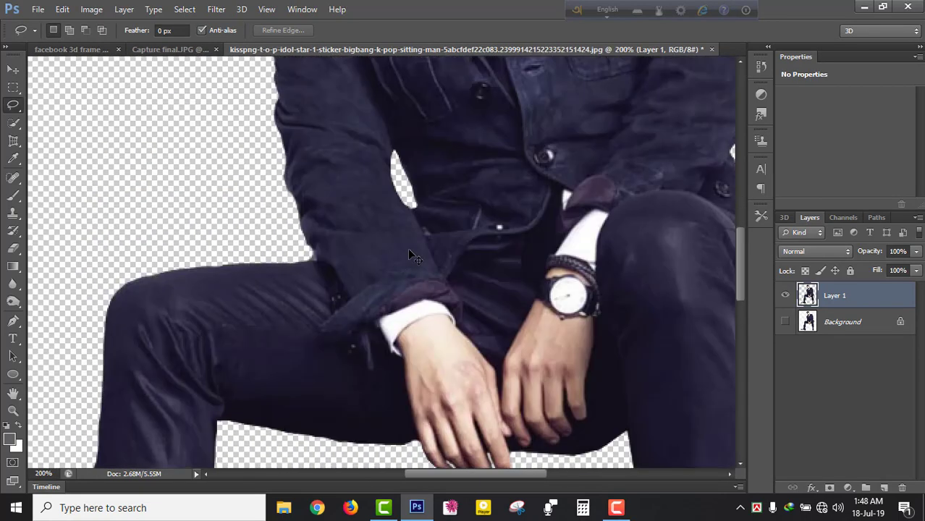
pyautogui.hotkey('ctrl', '-')
pyautogui.hotkey('ctrl', '-')
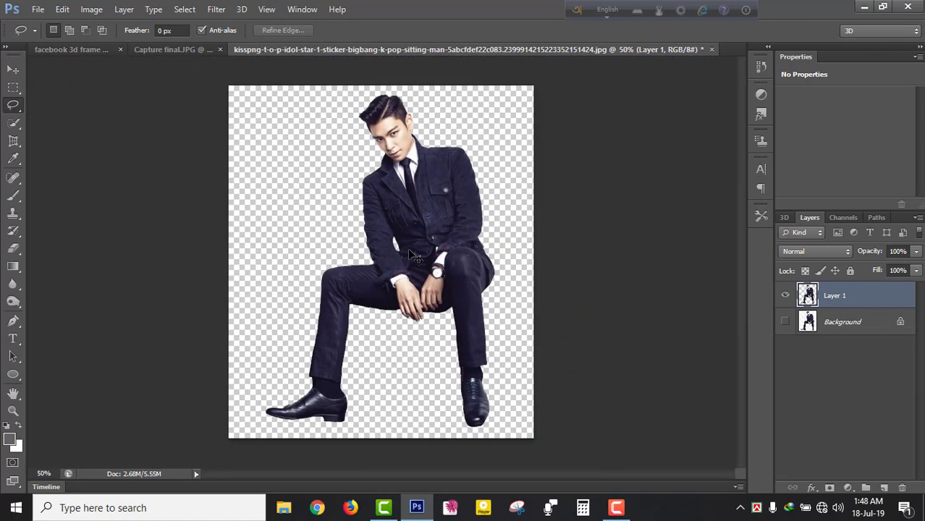
pyautogui.hotkey('ctrl', '+')
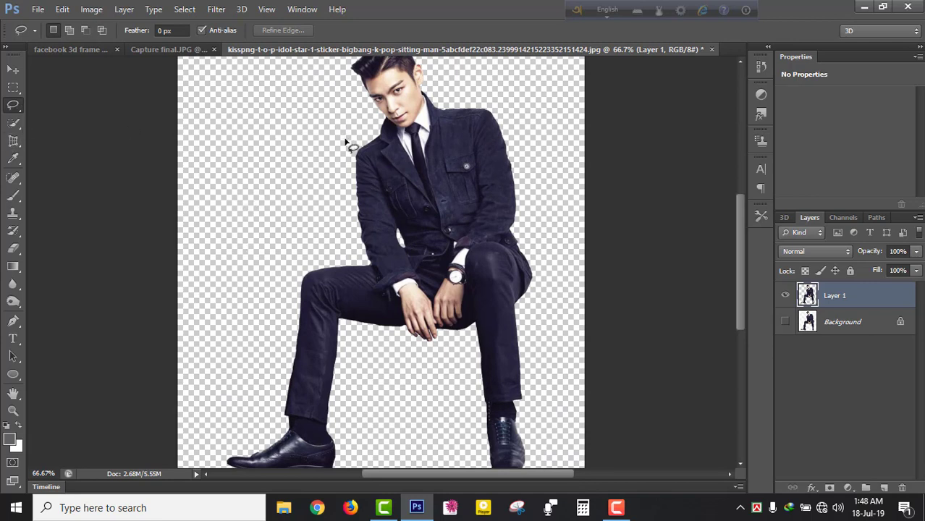
pyautogui.hotkey('ctrl', '-')
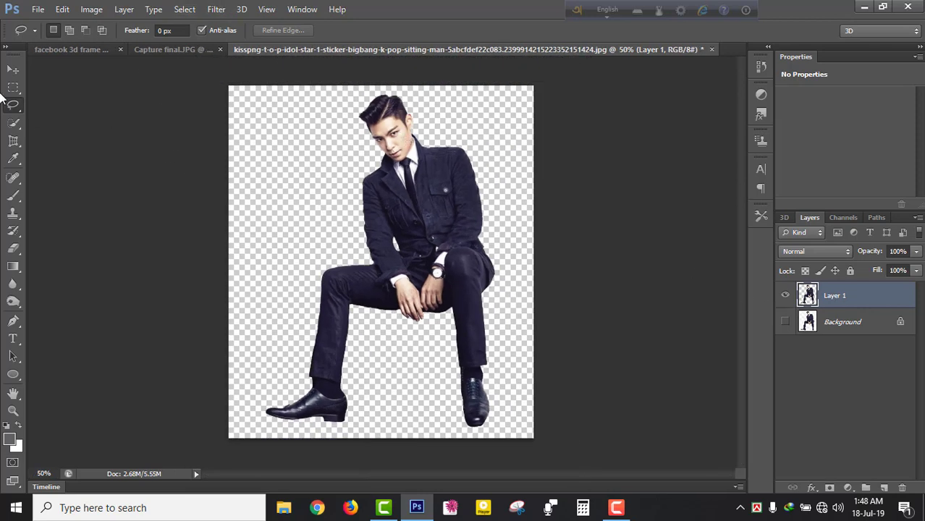
# - Drag the cut-out man with the Move tool into the facebook 3d frame document
pyautogui.click(12, 69)
pyautogui.moveTo(424, 231)
pyautogui.mouseDown()
pyautogui.moveTo(155, 86)
pyautogui.moveTo(100, 46)
pyautogui.moveTo(309, 293)
pyautogui.mouseUp()
pyautogui.moveTo(331, 256); pyautogui.dragTo(333, 258)
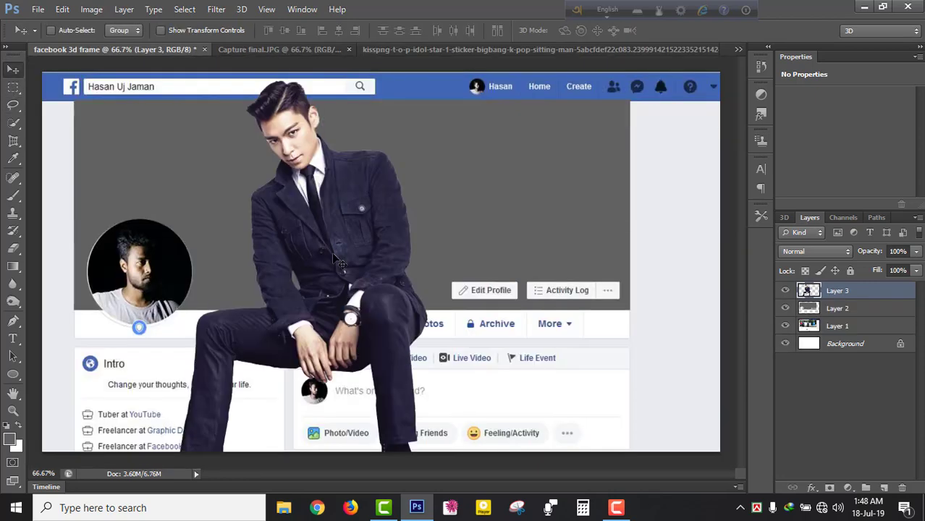
pyautogui.hotkey('ctrl', '-')
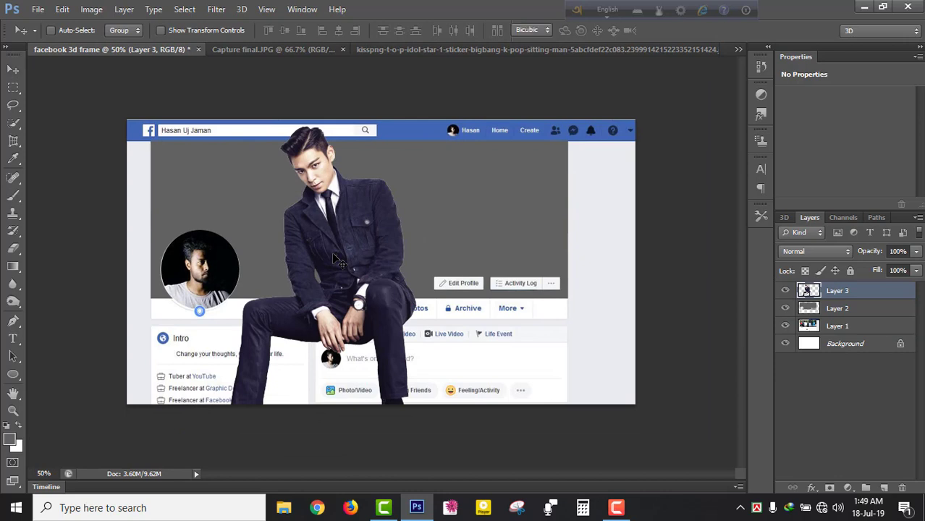
pyautogui.hotkey('ctrl', 't')
# - Scale the man on Layer 3 to about 77%, place him over the cover, and commit
pyautogui.moveTo(412, 136); pyautogui.dragTo(380, 182)
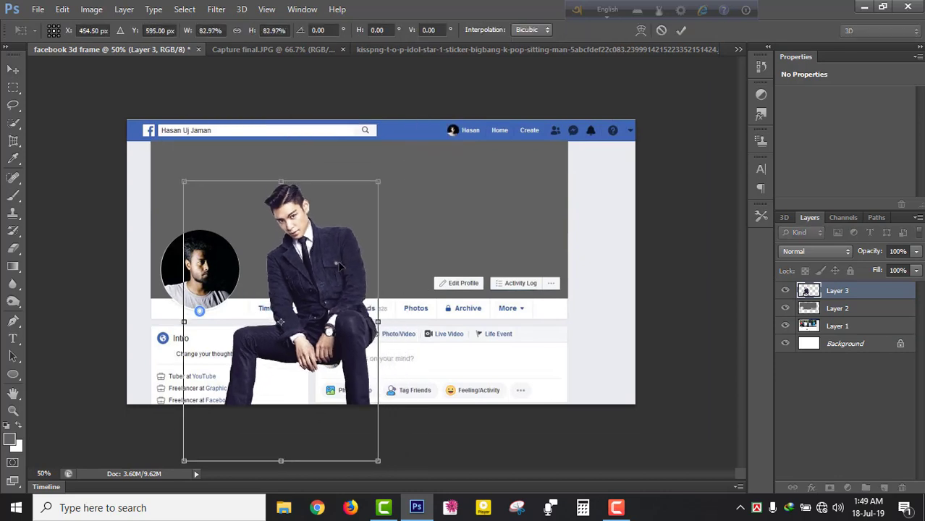
pyautogui.moveTo(337, 271); pyautogui.dragTo(406, 197)
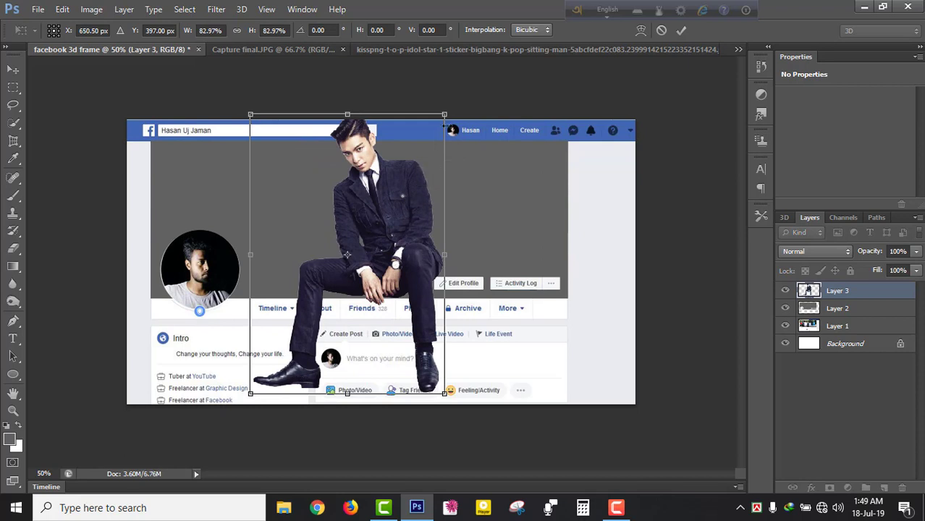
pyautogui.moveTo(449, 114); pyautogui.dragTo(436, 134)
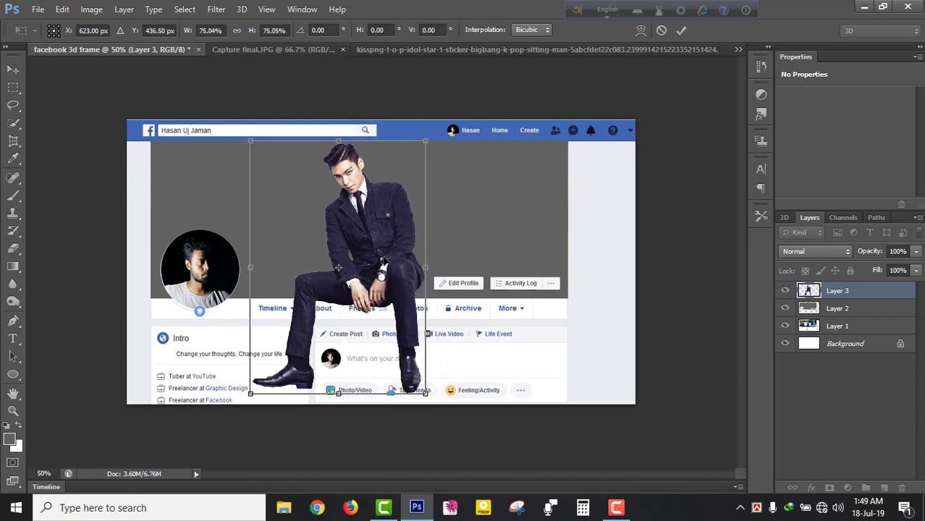
pyautogui.moveTo(394, 255); pyautogui.dragTo(408, 251)
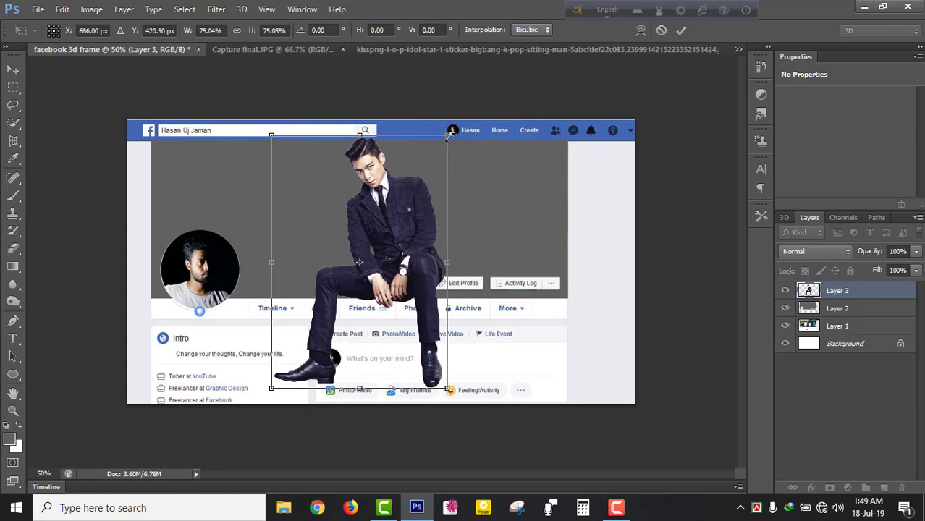
pyautogui.moveTo(448, 135); pyautogui.dragTo(452, 129)
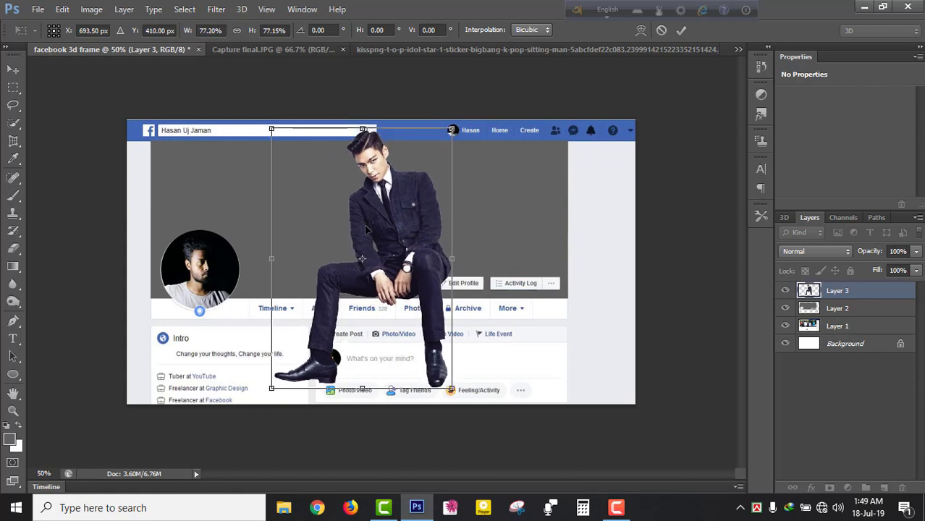
pyautogui.hotkey('ctrl', '+')
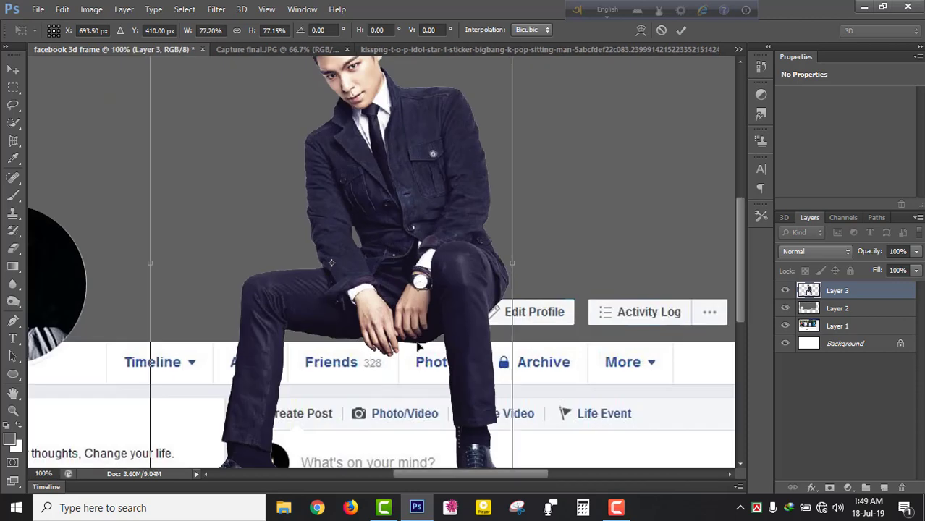
pyautogui.scroll(-5, 217, 376)
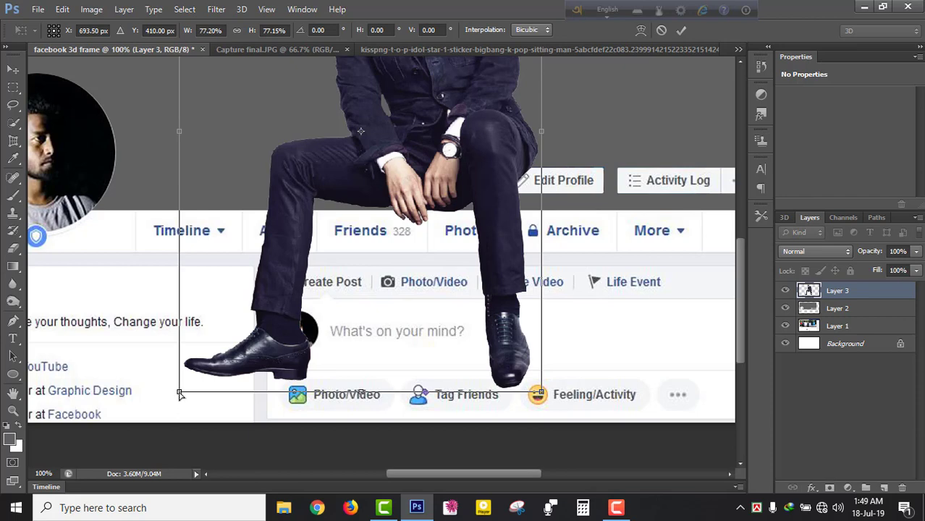
pyautogui.moveTo(180, 394); pyautogui.dragTo(174, 408)
pyautogui.rightClick(174, 407)
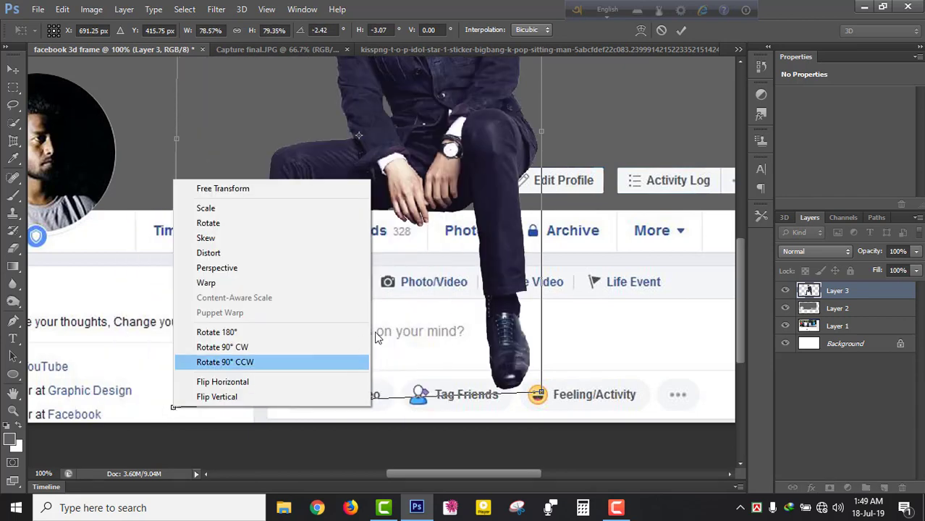
pyautogui.click(466, 257)
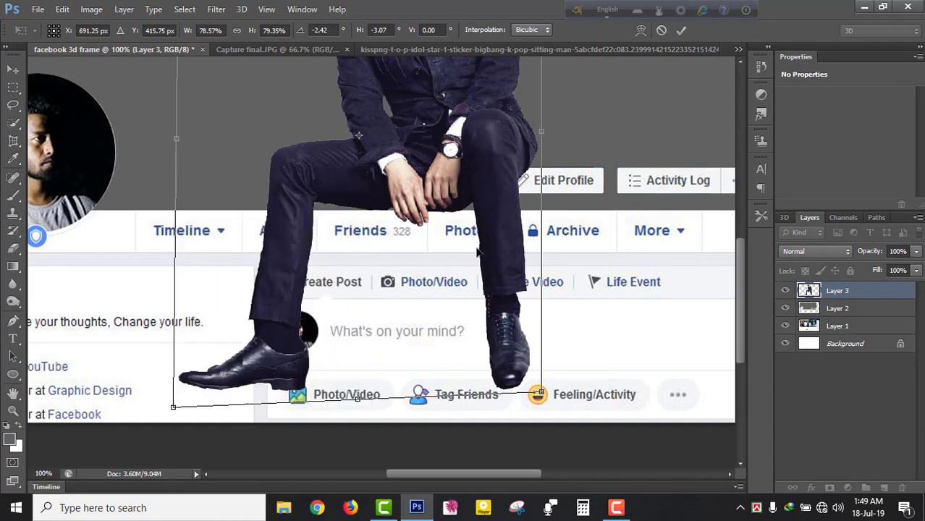
pyautogui.press('Return')
pyautogui.hotkey('ctrl', '-')
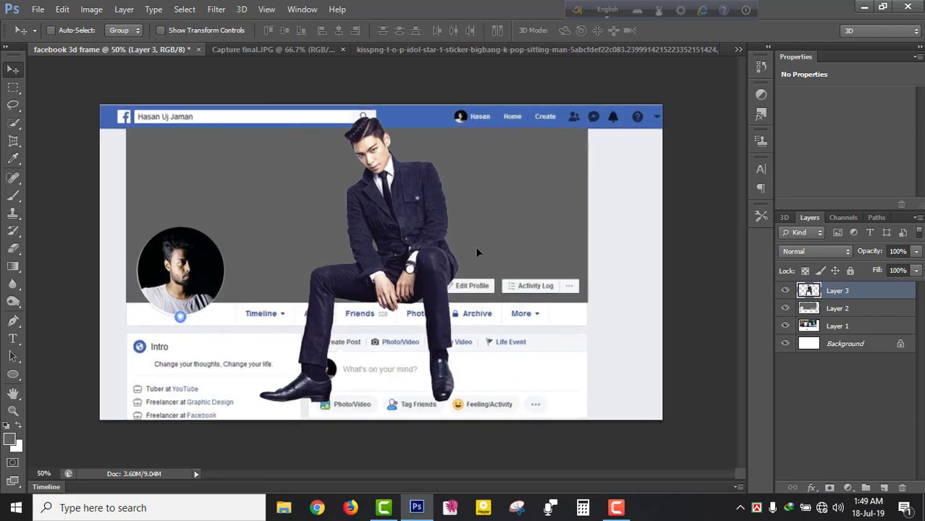
# - Nudge the man right on the cover with two Shift+Right Arrow presses
pyautogui.hotkey('ctrl', '+')
pyautogui.scroll(-1, 475, 247)
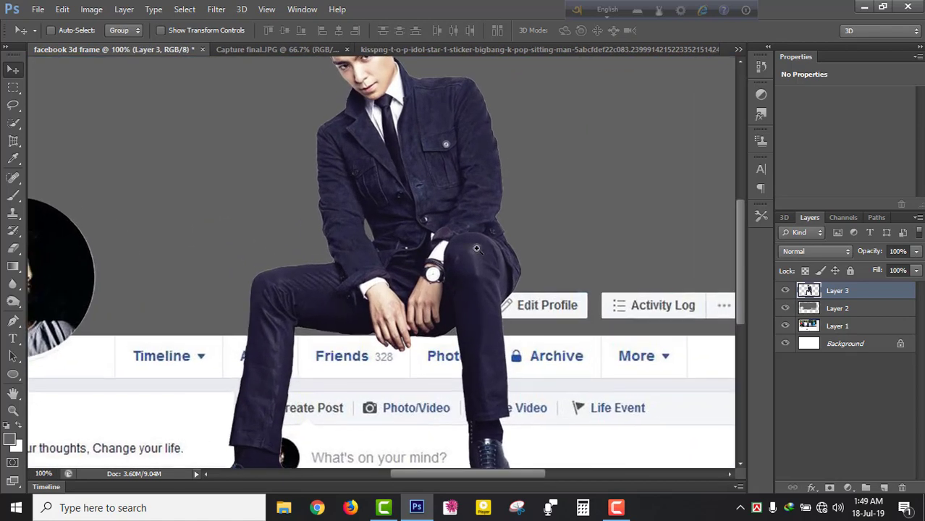
pyautogui.scroll(2, 476, 247)
pyautogui.scroll(-2, 475, 247)
pyautogui.scroll(-1, 476, 249)
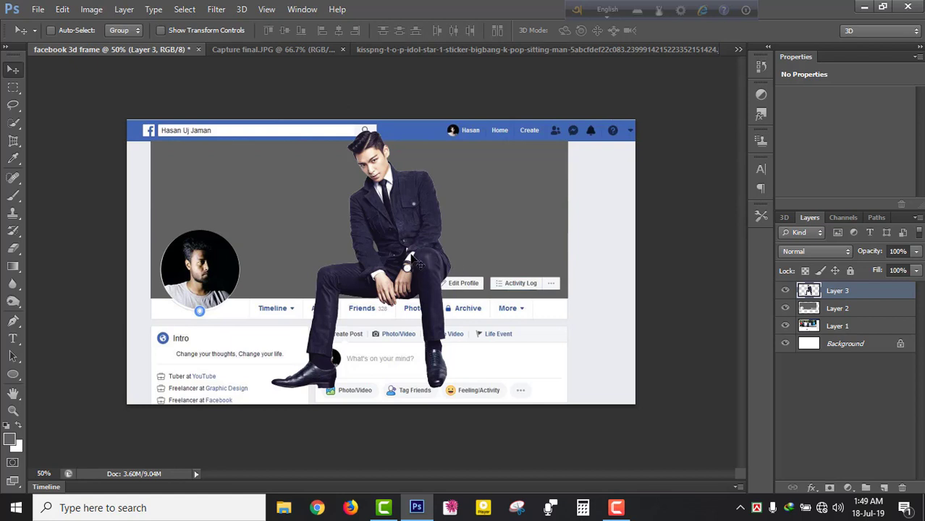
pyautogui.hotkey('shift', 'Right')
pyautogui.hotkey('shift', 'Right')
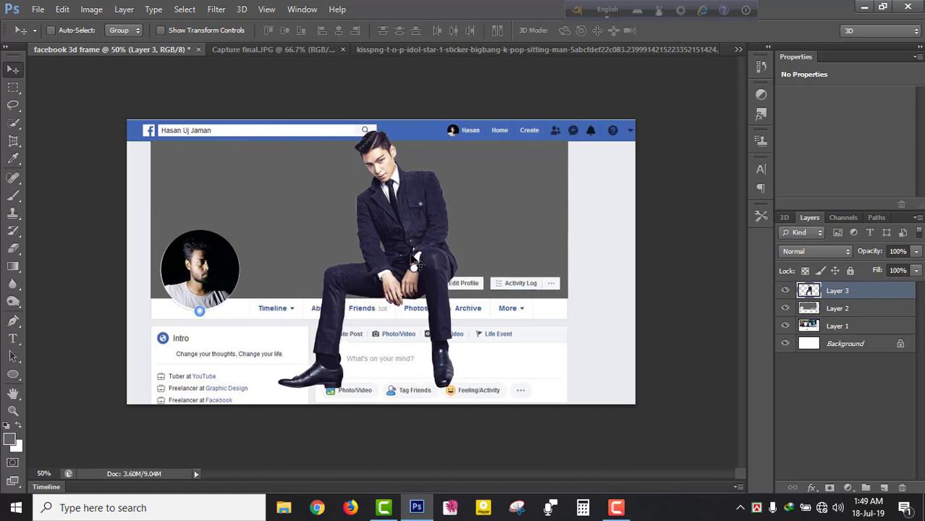
pyautogui.hotkey('shift', 'Right')
pyautogui.hotkey('shift', 'Right')
pyautogui.hotkey('shift', 'Right')
pyautogui.hotkey('shift', 'Right')
pyautogui.hotkey('shift', 'Right')
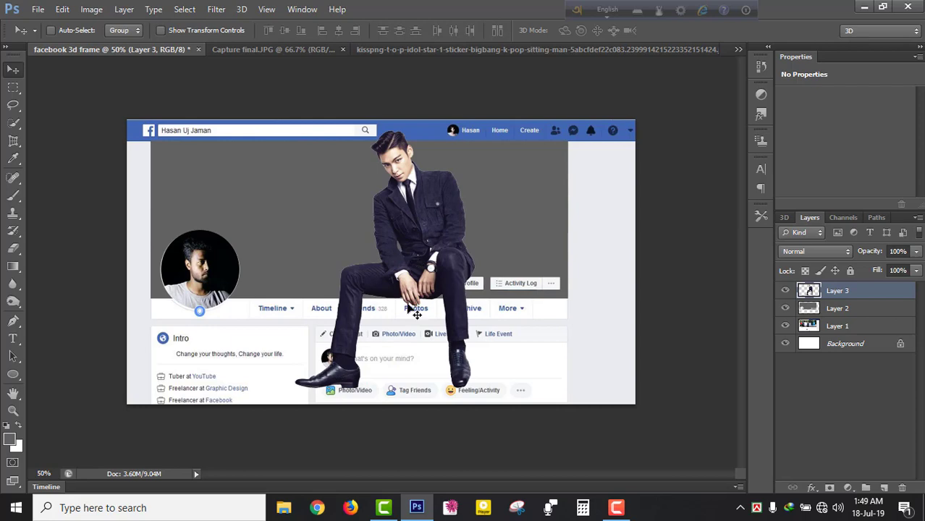
# - Scroll around the mockup to check the man perched on the cover's lower edge
pyautogui.scroll(1, 412, 259)
pyautogui.scroll(1, 420, 257)
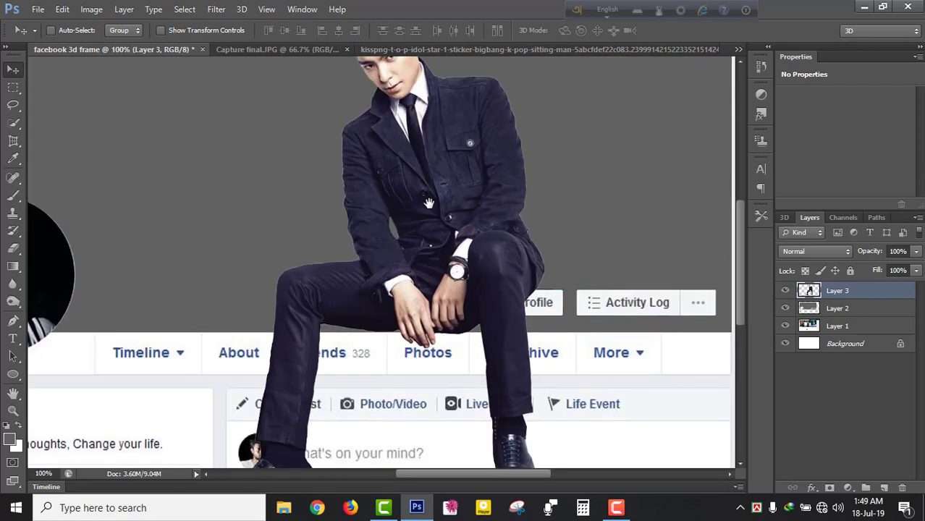
pyautogui.scroll(-2, 429, 203)
pyautogui.scroll(-1, 430, 203)
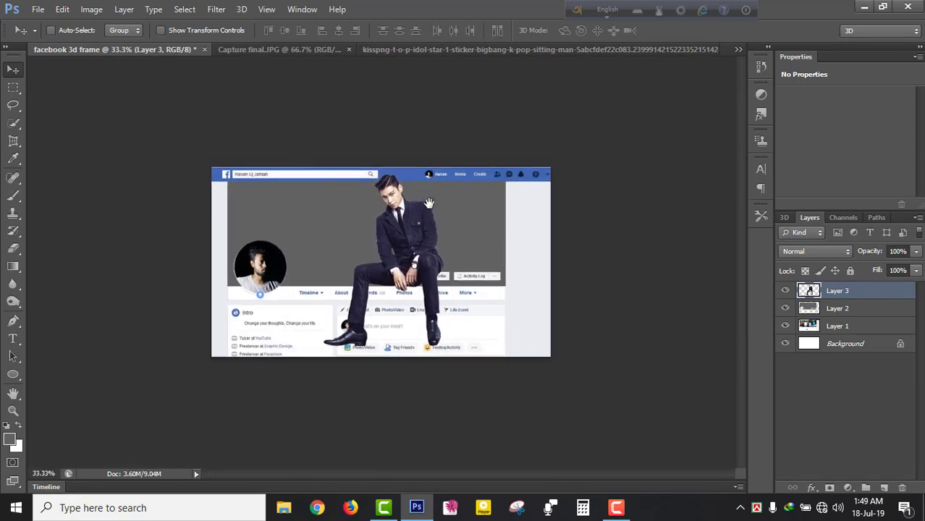
pyautogui.scroll(-1, 429, 203)
pyautogui.scroll(1, 429, 203)
pyautogui.scroll(1, 429, 204)
pyautogui.scroll(1, 430, 204)
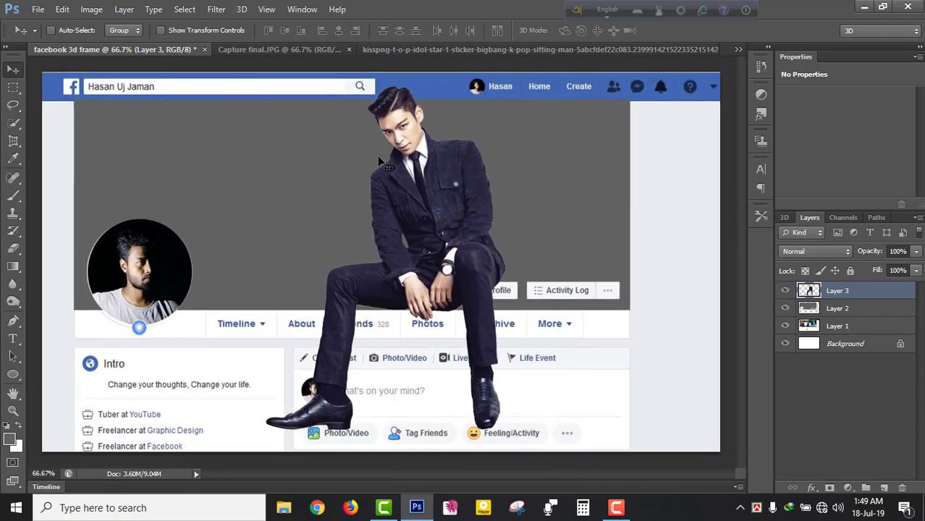
# - On a new Layer 4, paint a soft #fffc00 yellow brush dab on the cover left of the man
pyautogui.click(884, 488)
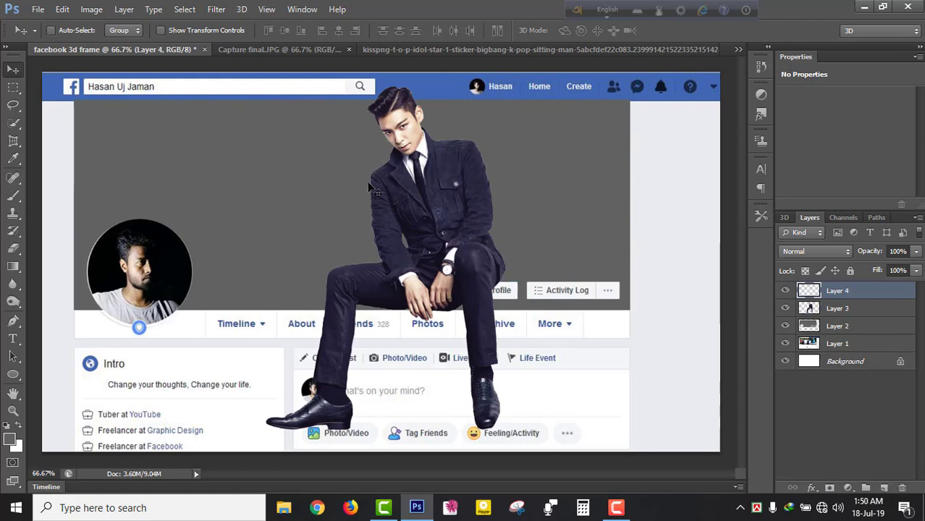
pyautogui.click(10, 439)
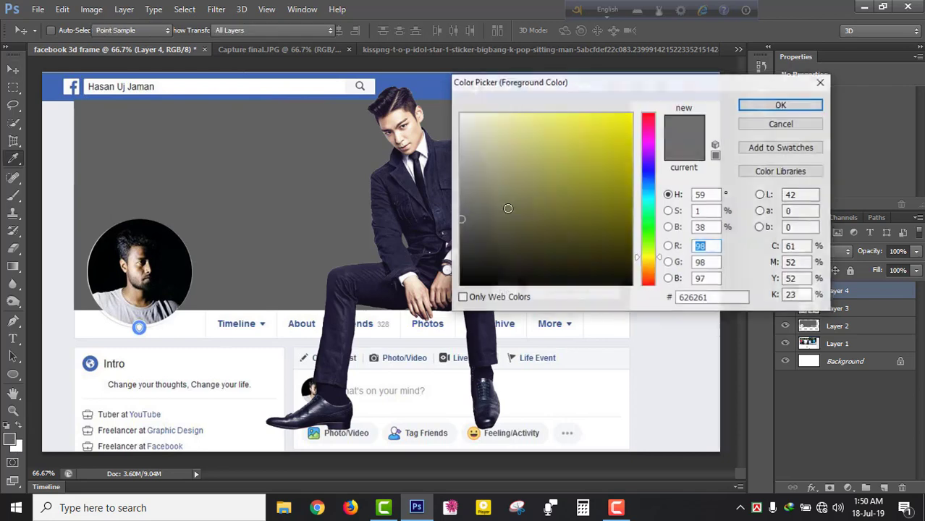
pyautogui.click(631, 114)
pyautogui.click(769, 108)
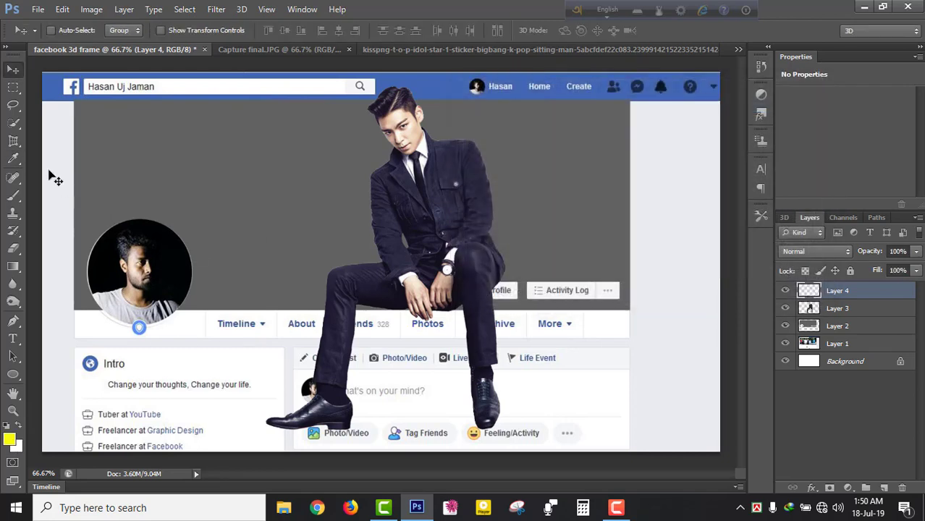
pyautogui.click(12, 197)
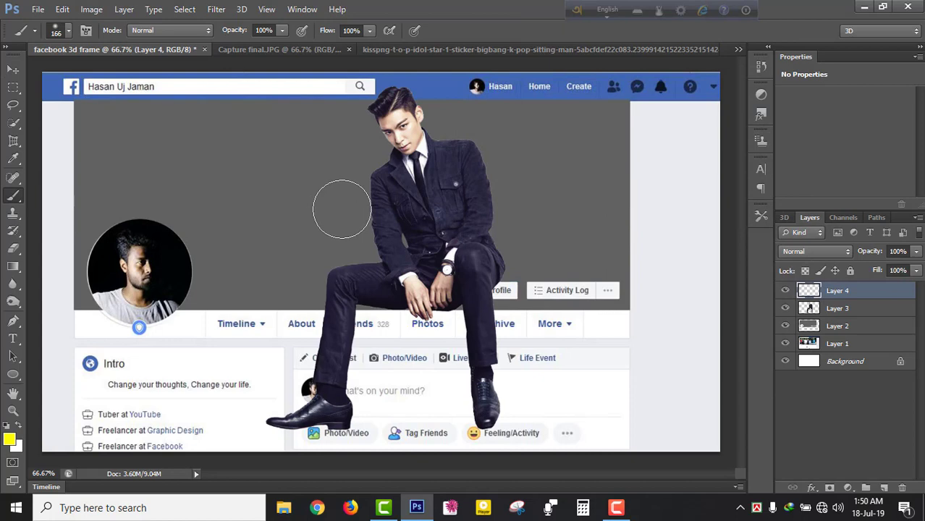
pyautogui.click(341, 209)
# - Free-transform the yellow dab to about 625% × 326% so it spans the cover
pyautogui.hotkey('ctrl', 't')
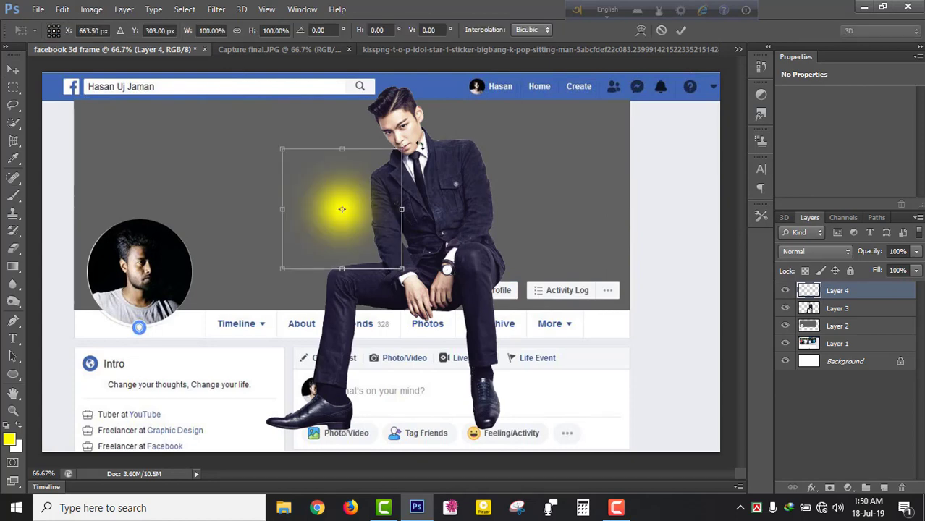
pyautogui.moveTo(401, 150); pyautogui.dragTo(675, 94)
pyautogui.moveTo(576, 131); pyautogui.dragTo(425, 221)
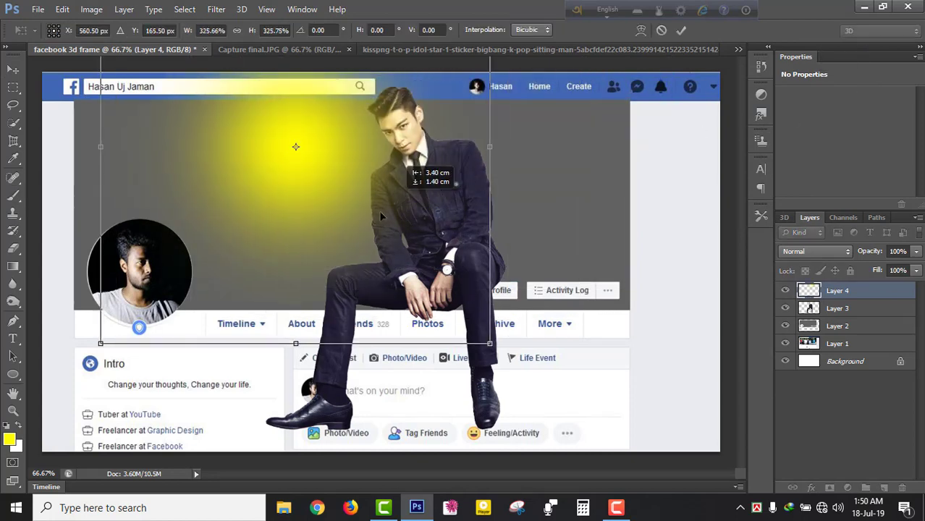
pyautogui.moveTo(523, 164); pyautogui.dragTo(665, 176)
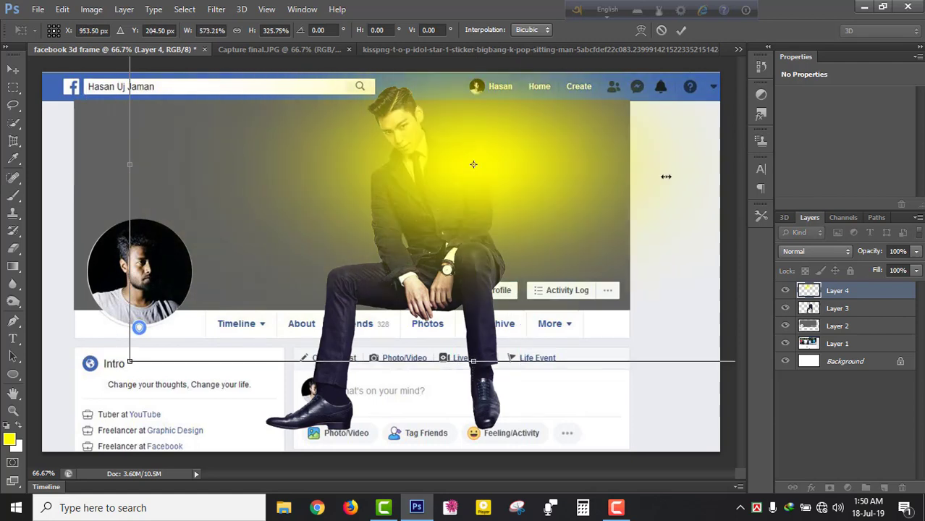
pyautogui.moveTo(129, 165); pyautogui.dragTo(87, 165)
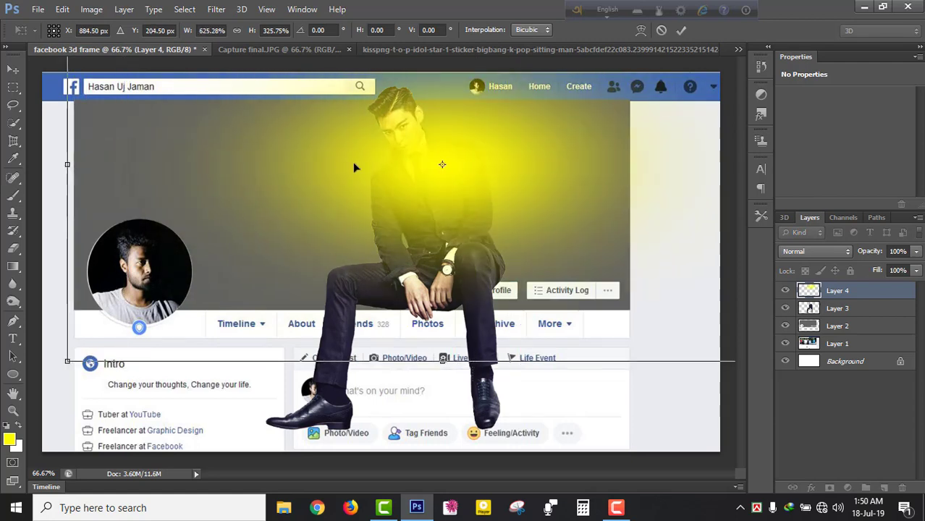
pyautogui.moveTo(353, 162); pyautogui.dragTo(277, 205)
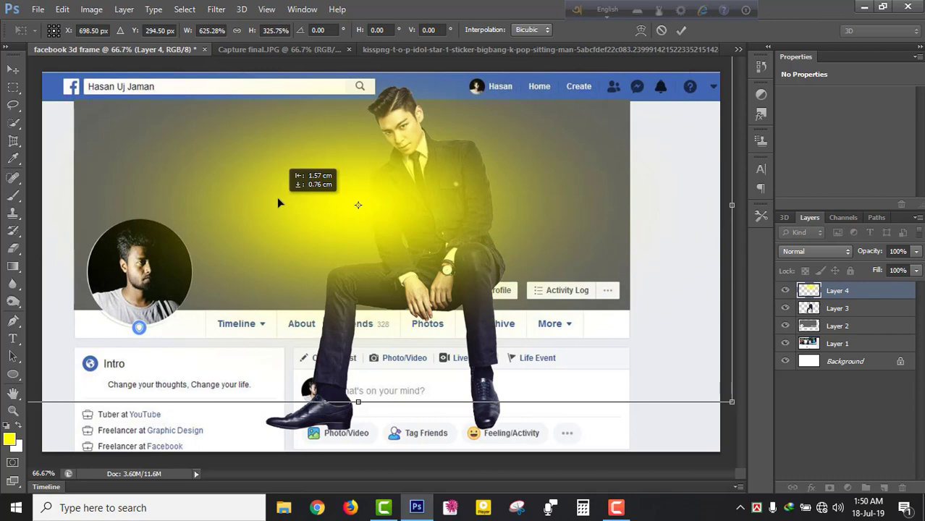
pyautogui.press('Return')
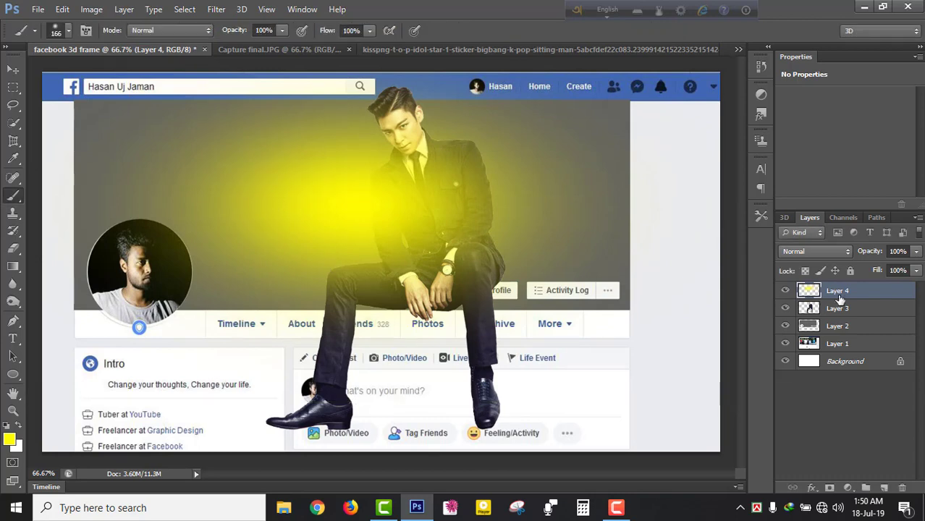
# - Move the glow layer (Layer 4) beneath the man and set its blend mode to Luminosity
pyautogui.moveTo(820, 298); pyautogui.dragTo(818, 317)
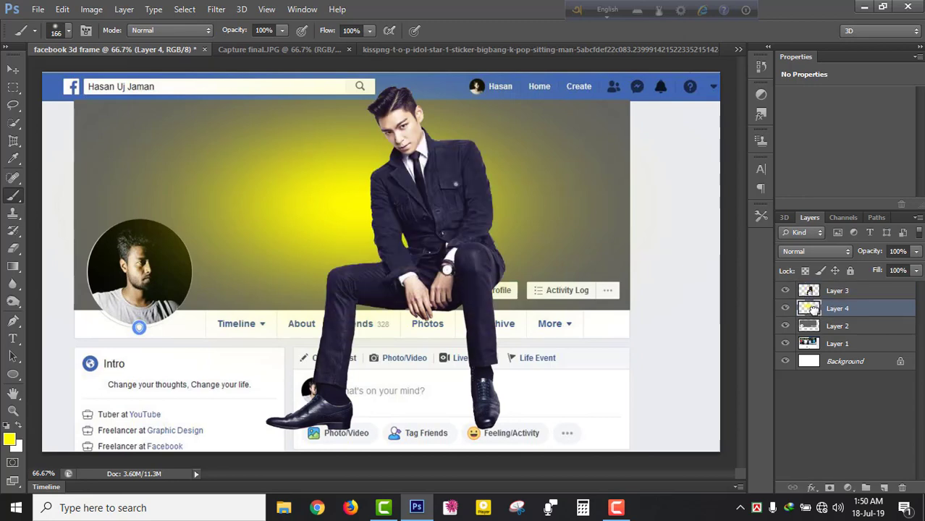
pyautogui.click(823, 250)
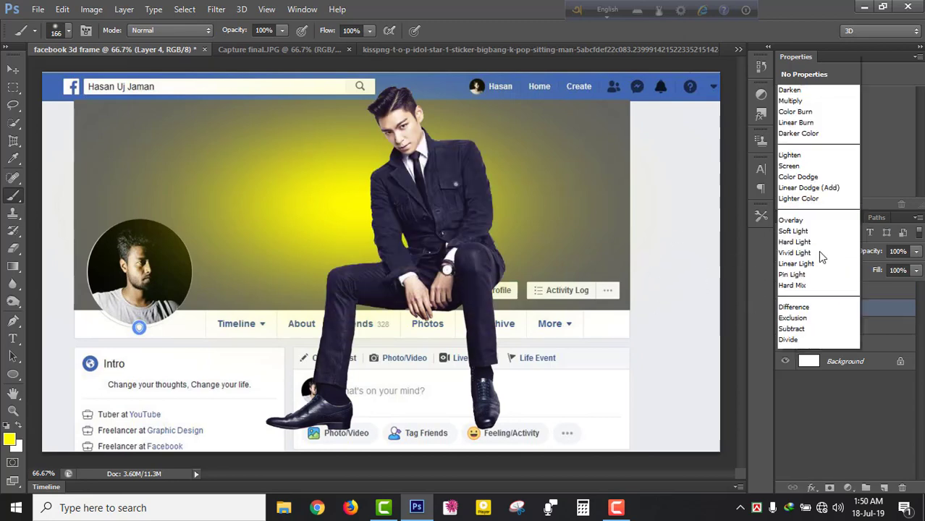
pyautogui.click(796, 346)
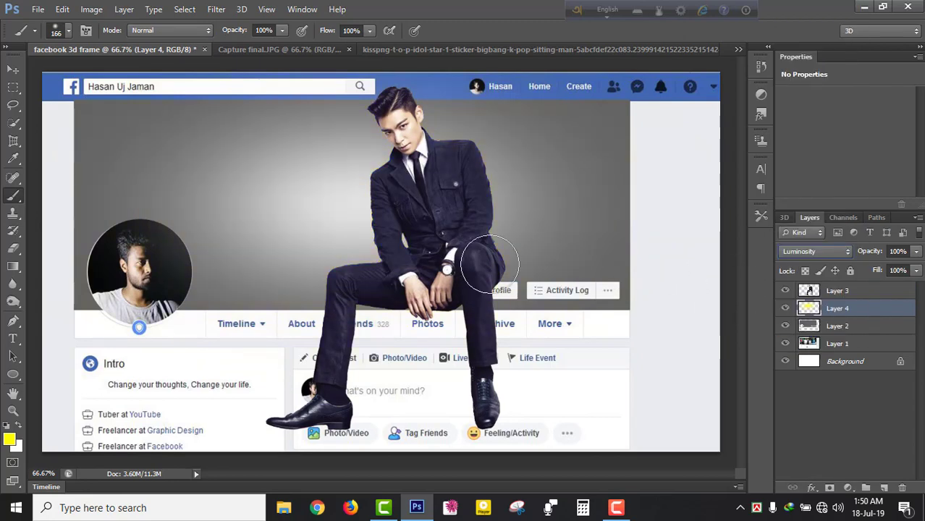
pyautogui.hotkey('ctrl', '-')
pyautogui.hotkey('ctrl', '-')
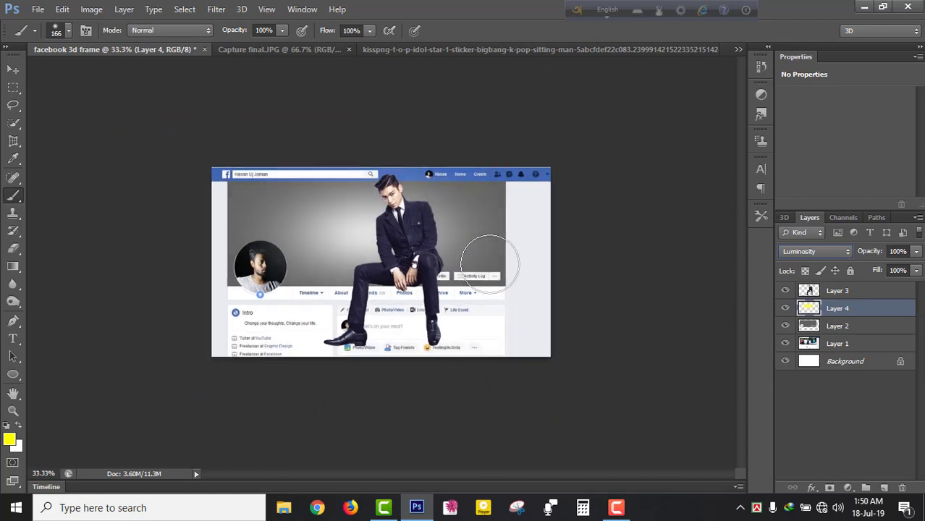
pyautogui.hotkey('ctrl', '+')
pyautogui.hotkey('ctrl', '+')
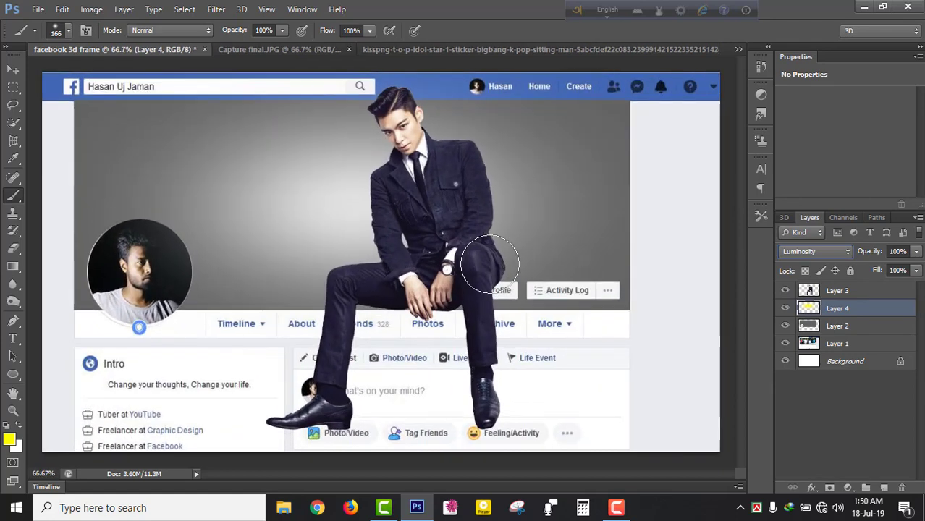
pyautogui.hotkey('ctrl', '-')
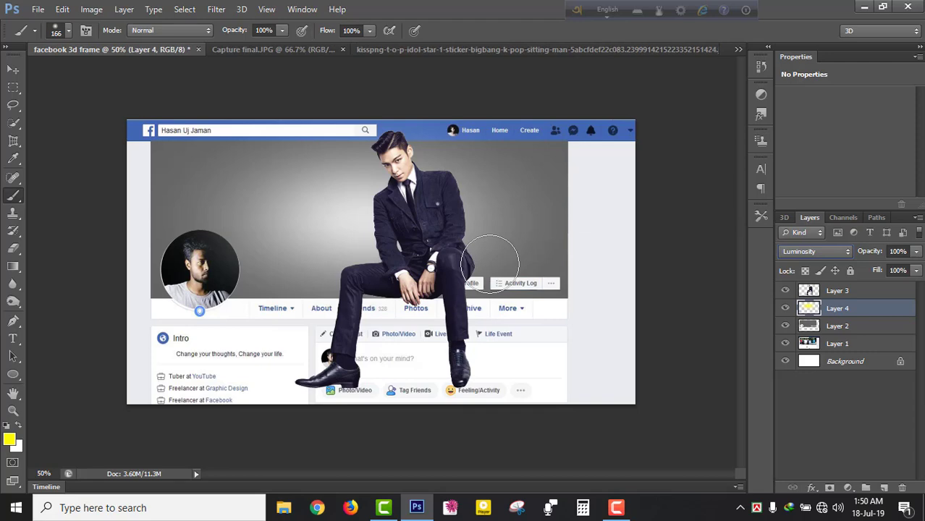
pyautogui.hotkey('ctrl', '+')
pyautogui.hotkey('ctrl', '+')
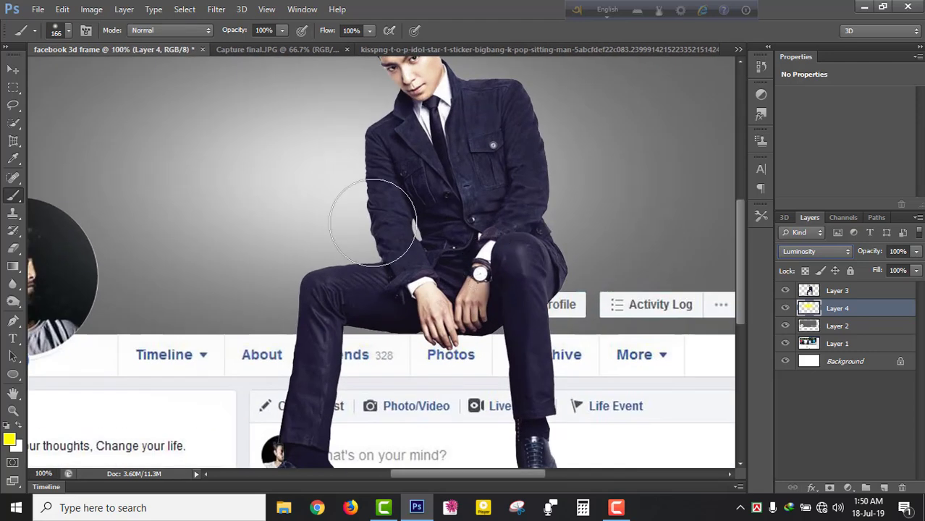
# - At 300% zoom, hide the man (Layer 3) and glow (Layer 4) layers
pyautogui.scroll(-2, 362, 273)
pyautogui.scroll(2, 510, 293)
pyautogui.scroll(2, 510, 297)
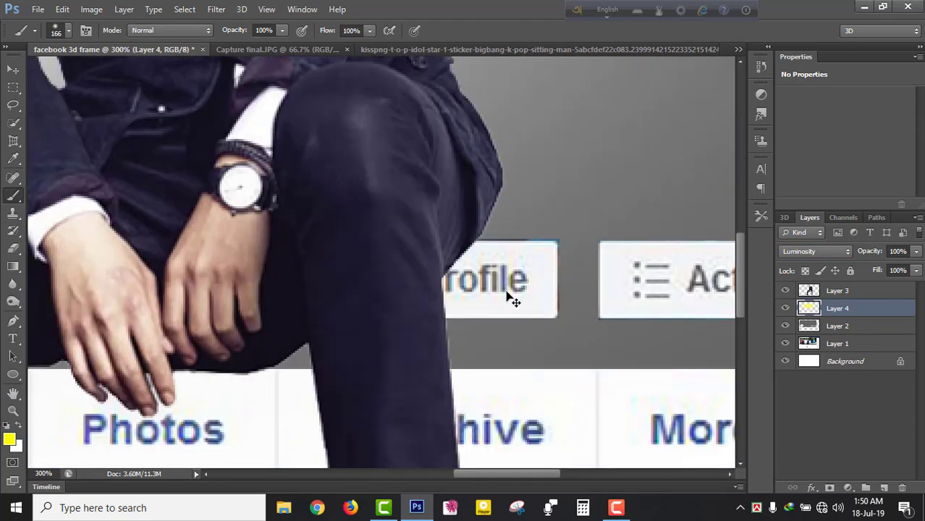
pyautogui.click(785, 291)
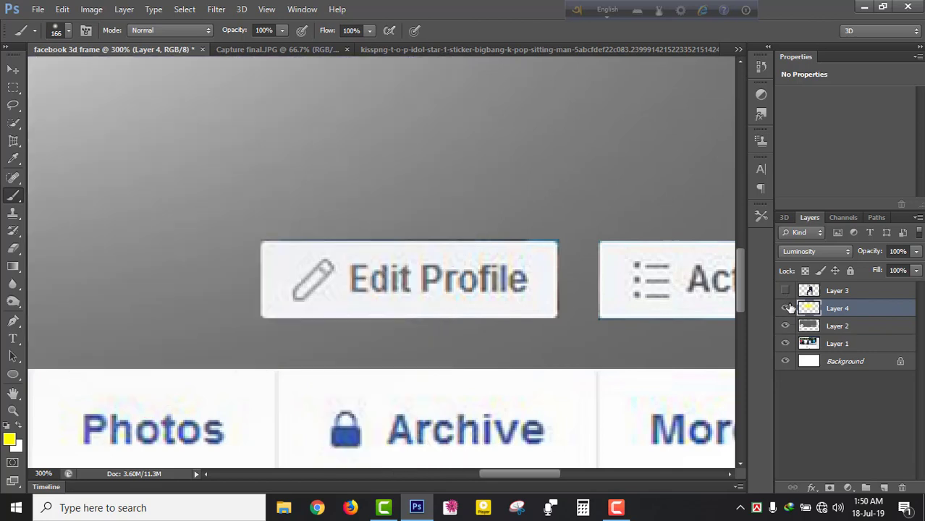
pyautogui.click(787, 308)
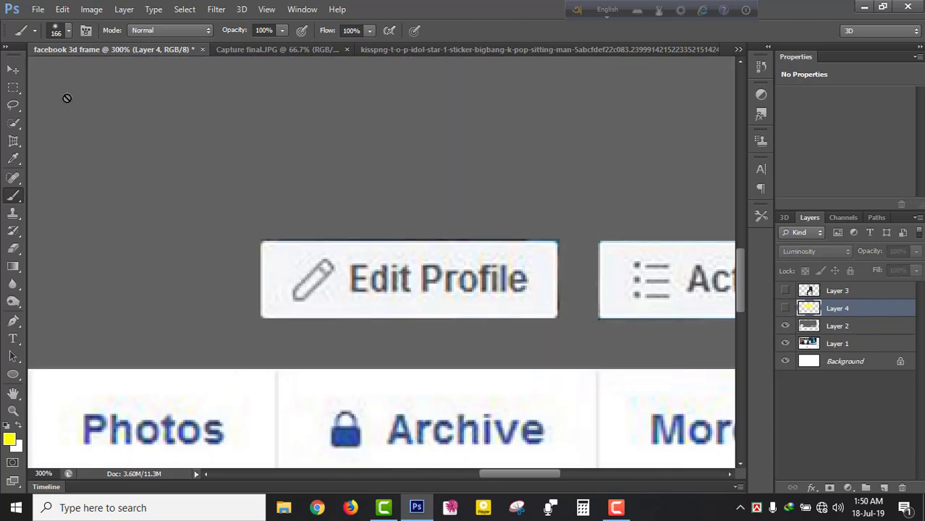
pyautogui.click(13, 88)
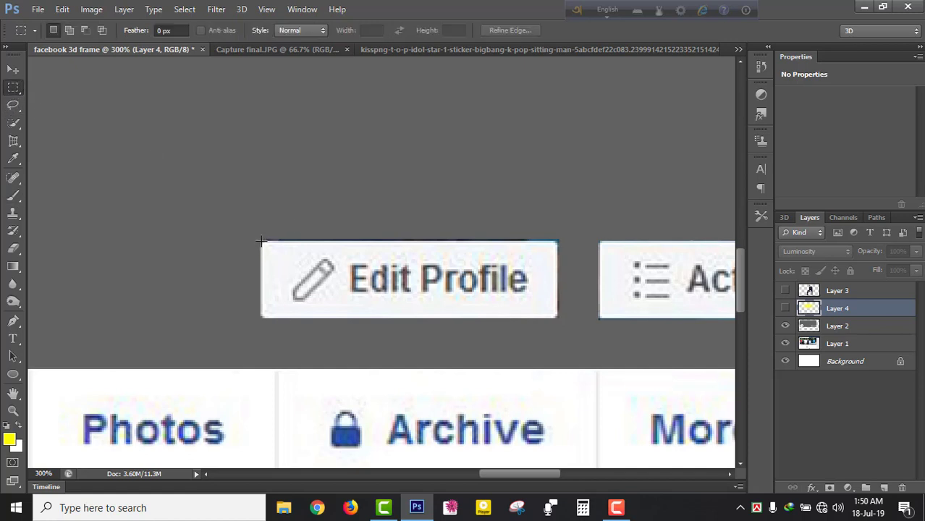
# - Copy the marqueed Edit Profile button from Layer 1 onto a new top Layer 5
pyautogui.moveTo(261, 240); pyautogui.dragTo(539, 308)
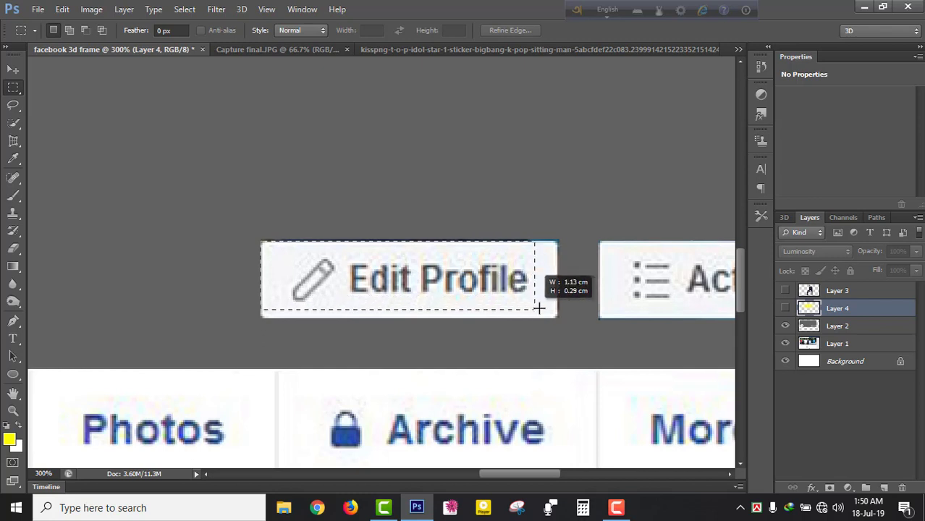
pyautogui.moveTo(539, 308); pyautogui.dragTo(557, 318)
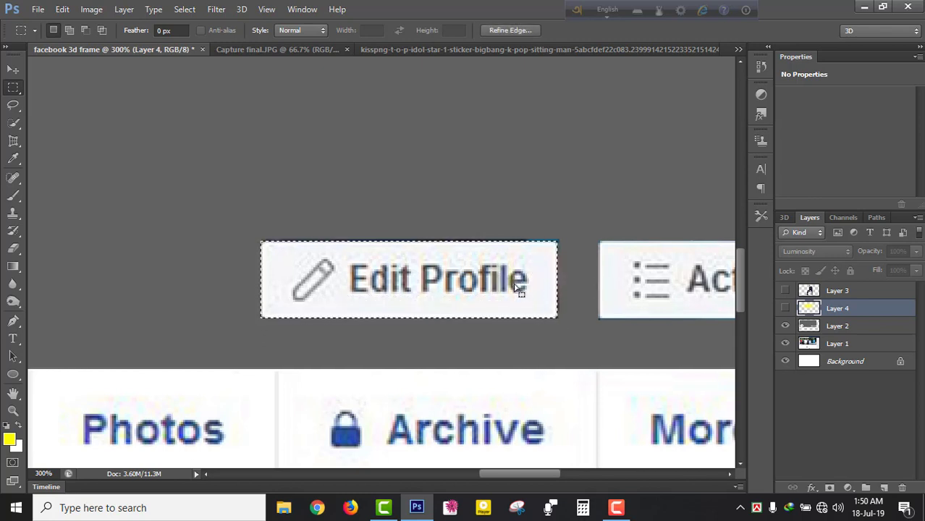
pyautogui.click(832, 344)
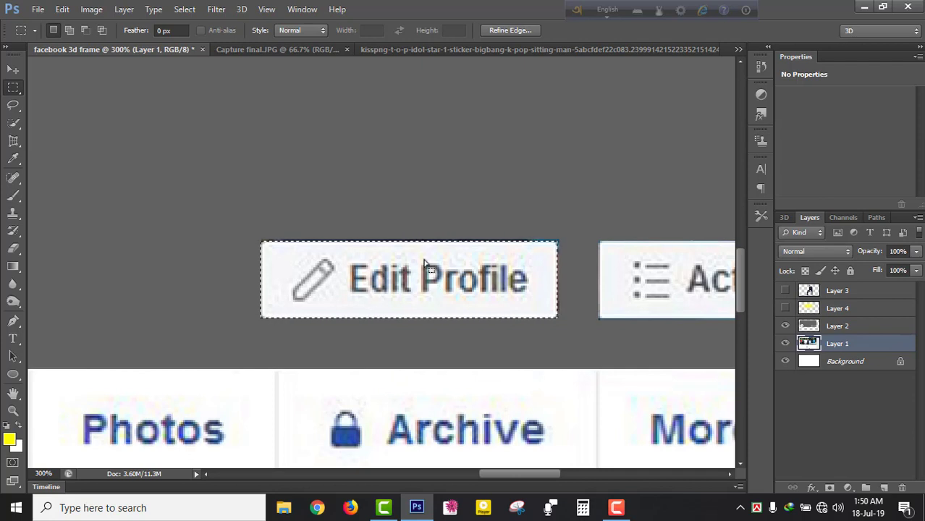
pyautogui.hotkey('ctrl', 'j')
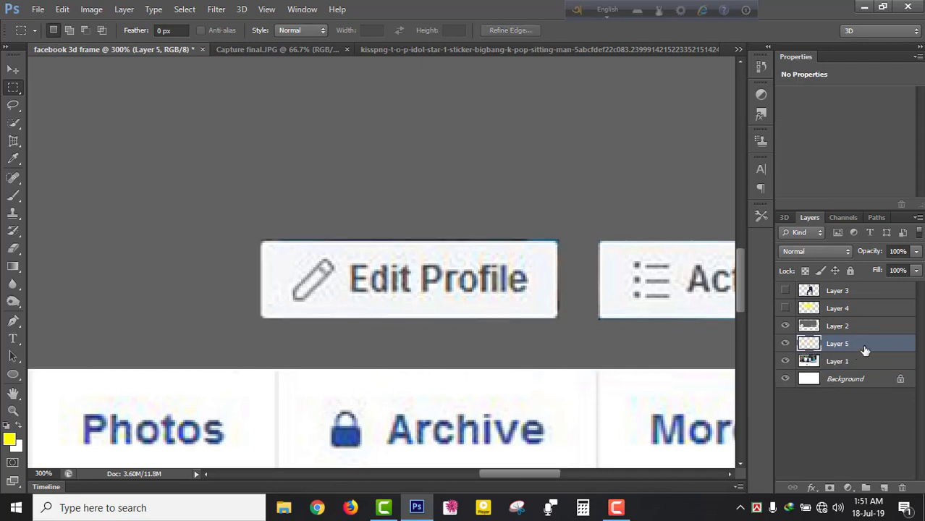
pyautogui.hotkey('ctrl', ']')
pyautogui.hotkey('ctrl', ']')
pyautogui.hotkey('ctrl', ']')
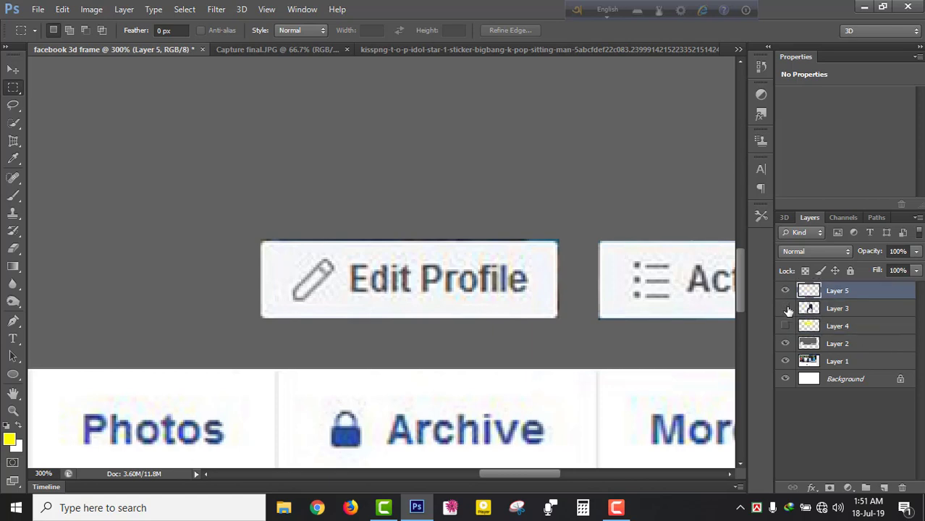
# - Turn the man and glow layers back on and fit the mockup in view
pyautogui.click(785, 309)
pyautogui.click(785, 326)
pyautogui.hotkey('ctrl', '0')
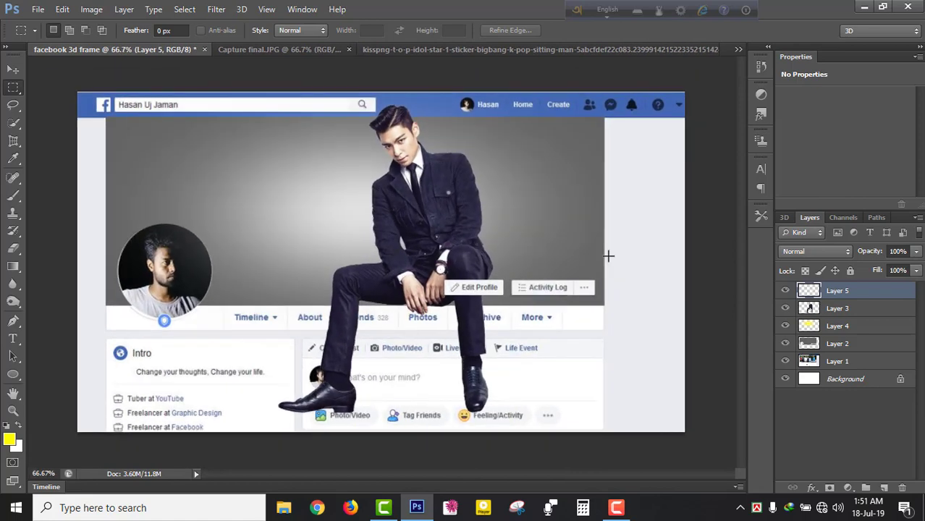
pyautogui.hotkey('ctrl', '-')
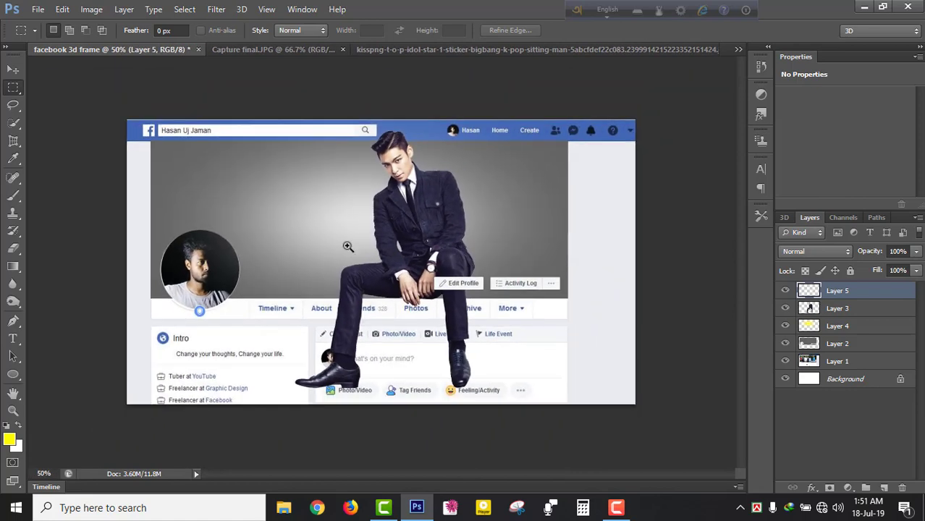
pyautogui.hotkey('ctrl', '+')
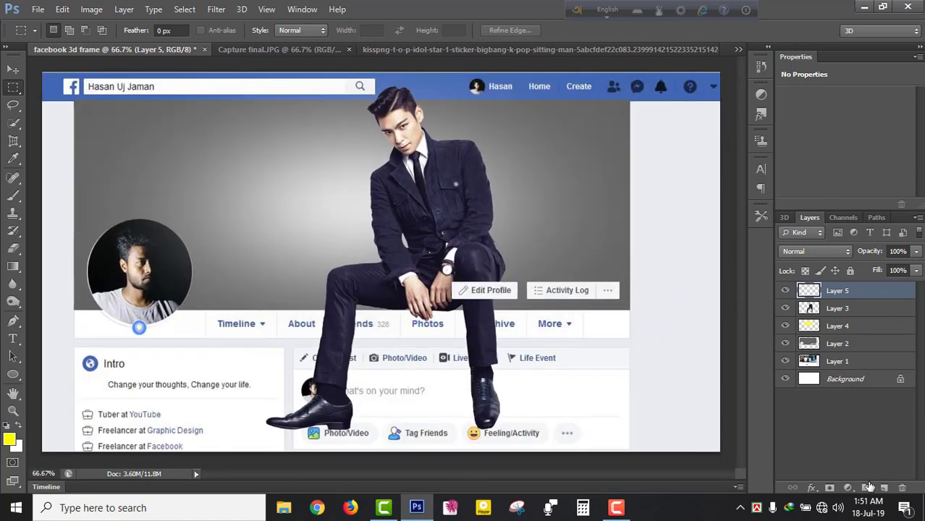
# - Add a text line on the cover with the profile owner's name
pyautogui.click(13, 338)
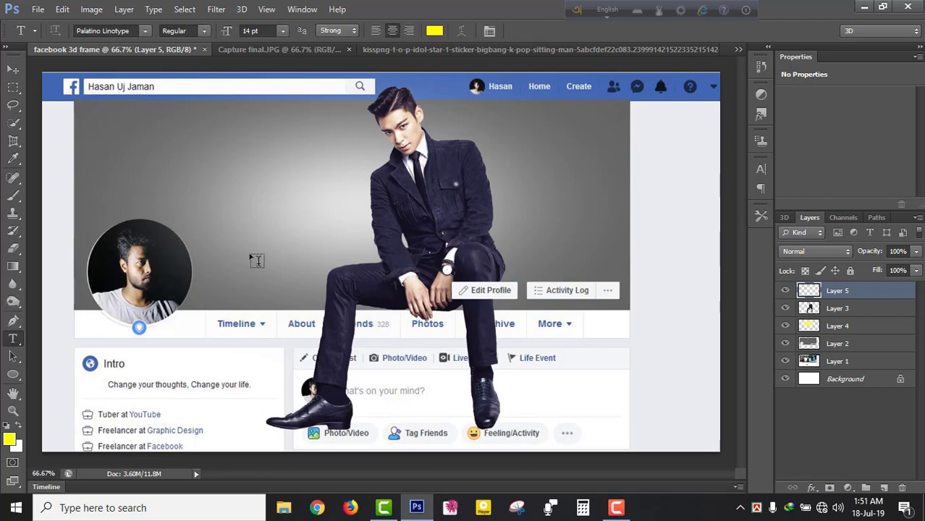
pyautogui.click(223, 226)
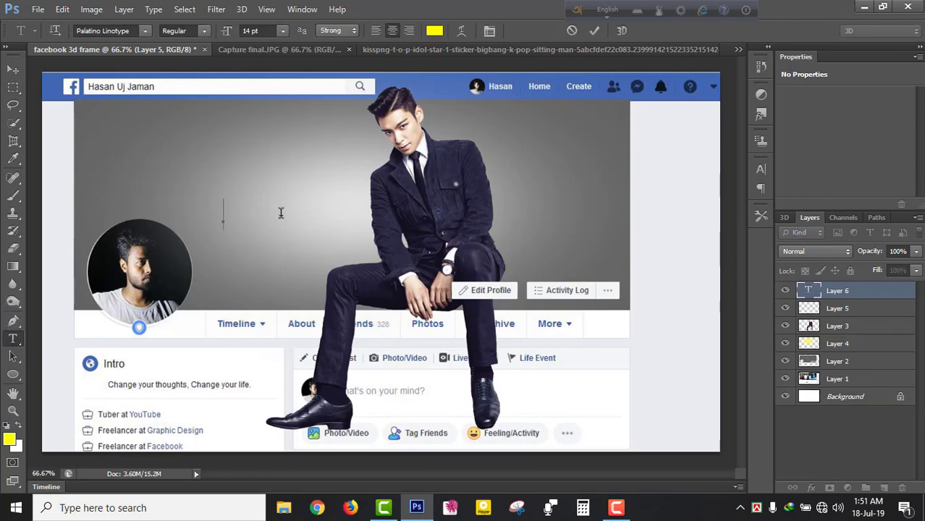
pyautogui.write('Hasan Uj J')
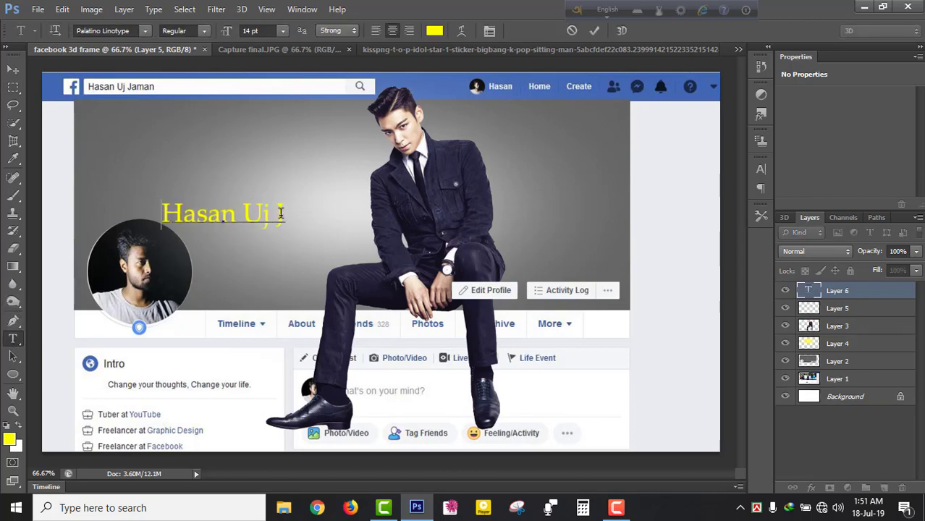
pyautogui.write('aman')
pyautogui.hotkey('ctrl', 'a')
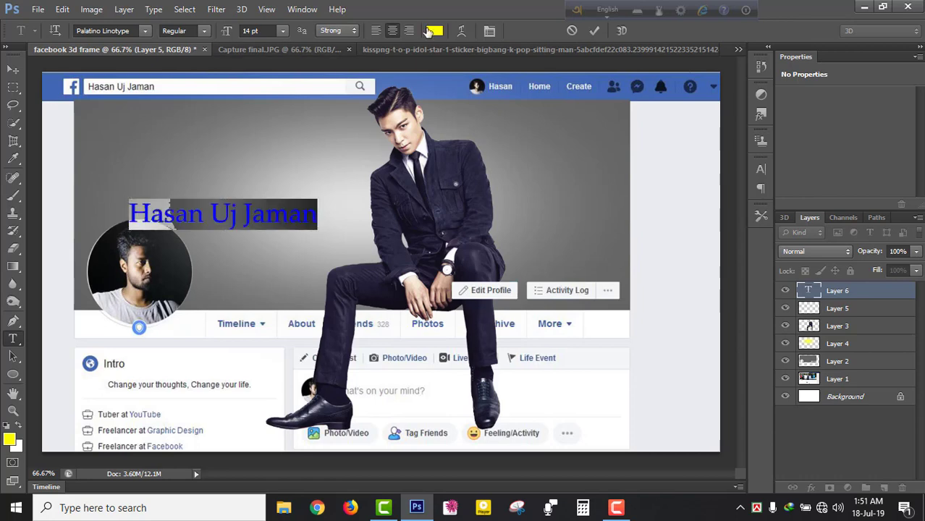
# - Colour the name text white (ffffff) and move it down beside the profile photo
pyautogui.click(433, 31)
pyautogui.click(462, 114)
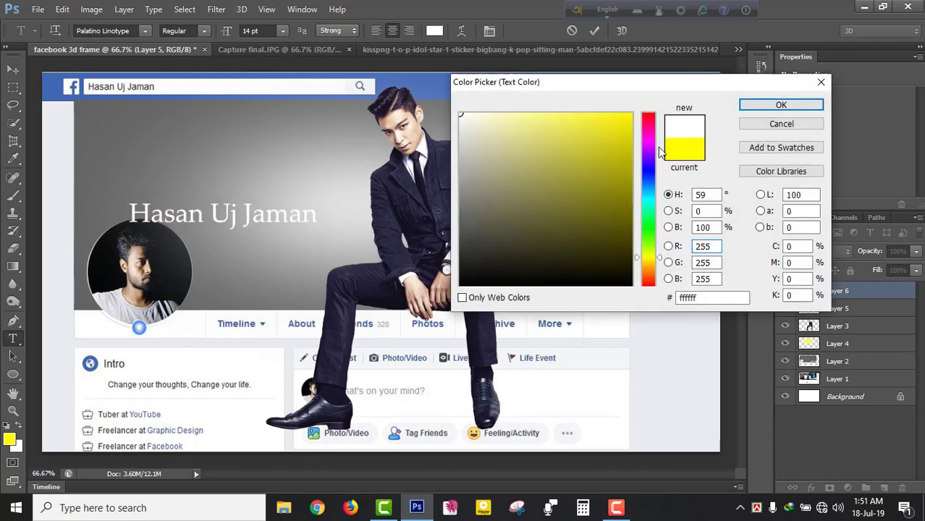
pyautogui.click(781, 105)
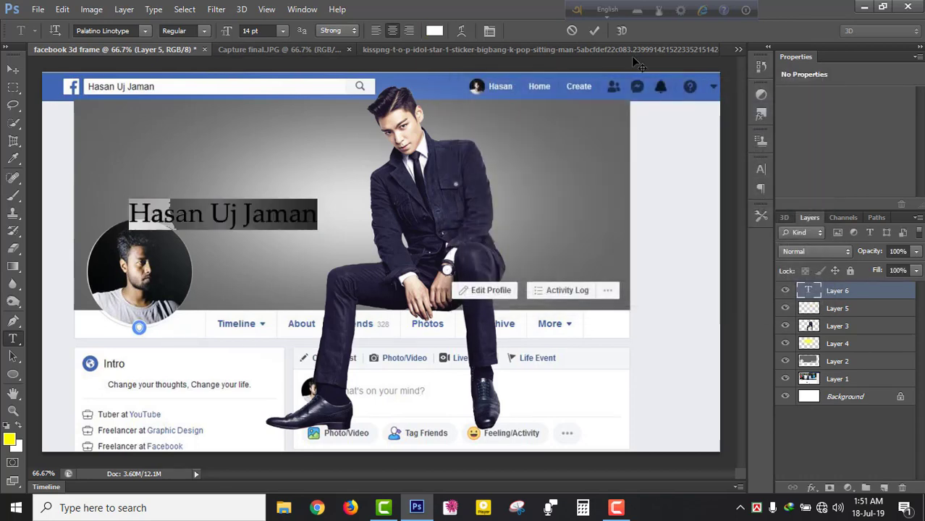
pyautogui.click(598, 31)
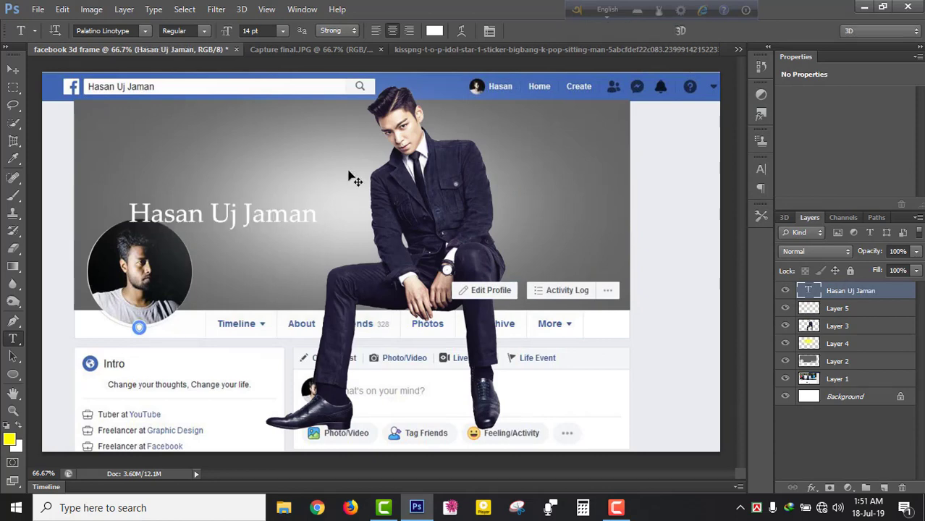
pyautogui.hotkey('ctrl', 't')
pyautogui.moveTo(260, 224); pyautogui.dragTo(334, 282)
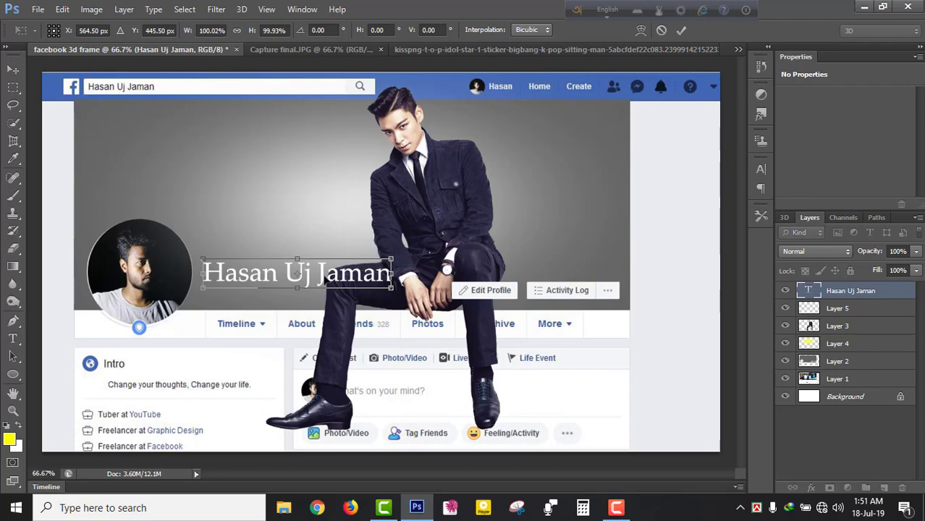
# - Resize the name text to 12 pt and nudge it just right of the profile photo
pyautogui.press('Return')
pyautogui.click(297, 273)
pyautogui.hotkey('ctrl', 'a')
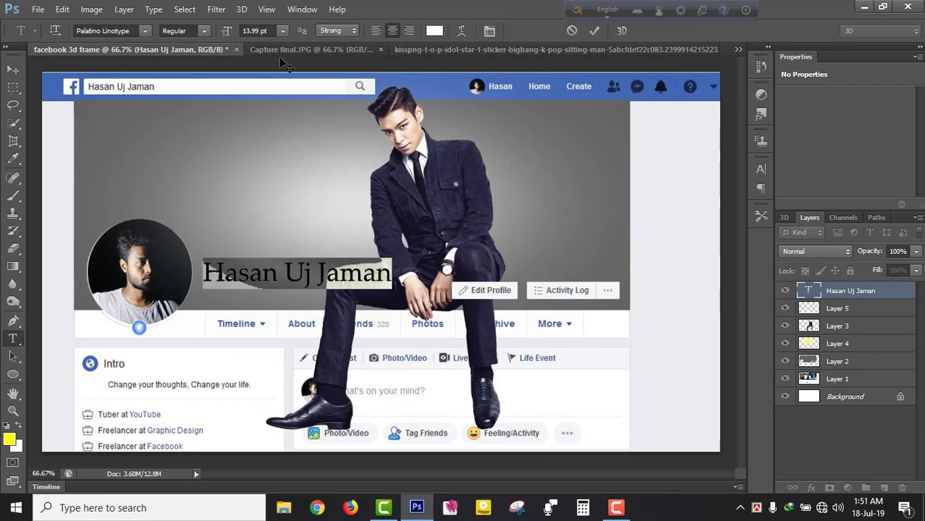
pyautogui.click(260, 31)
pyautogui.click(229, 32)
pyautogui.write('12')
pyautogui.press('Return')
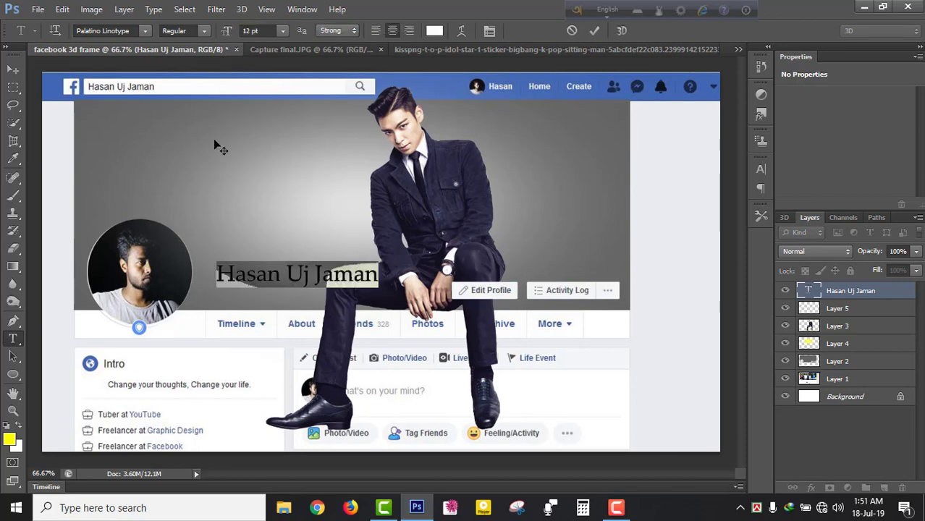
pyautogui.click(594, 31)
pyautogui.moveTo(298, 281); pyautogui.dragTo(292, 289)
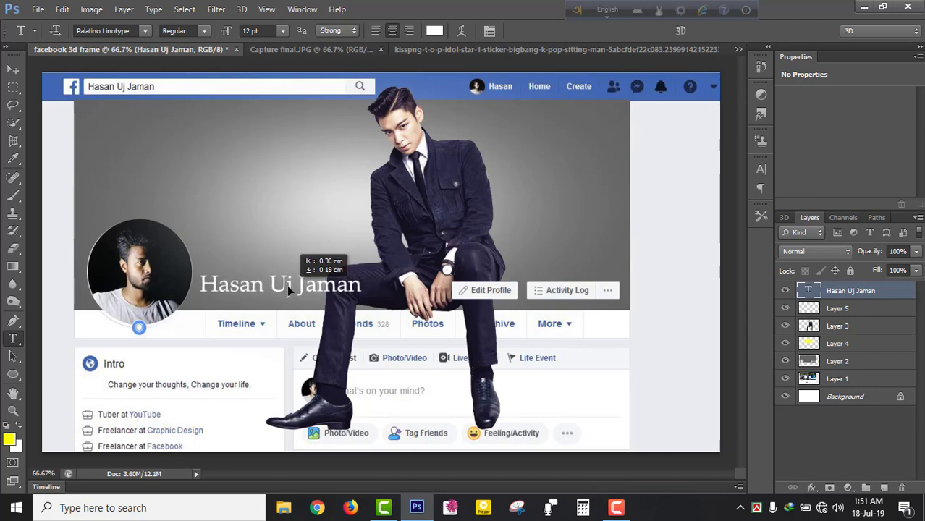
pyautogui.moveTo(292, 289); pyautogui.dragTo(288, 291)
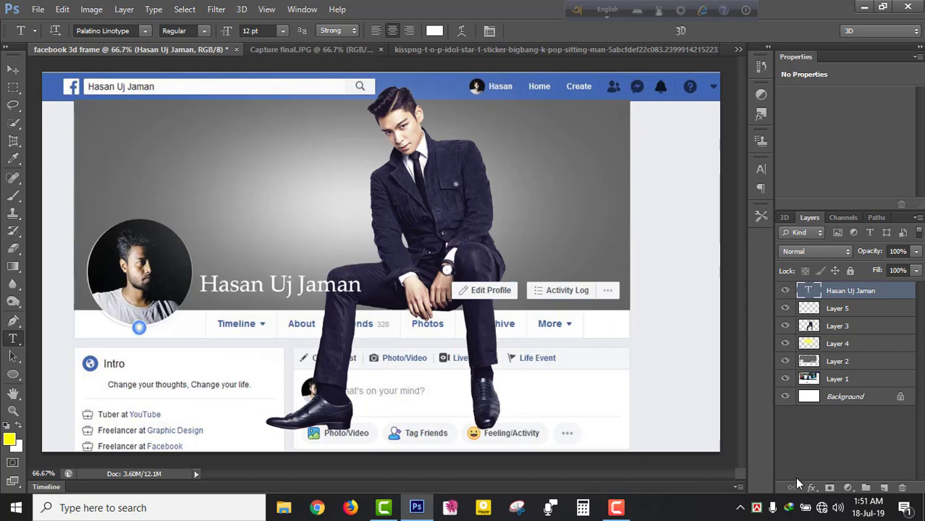
# - Apply a default Drop Shadow to the white name text and inspect it
pyautogui.click(812, 488)
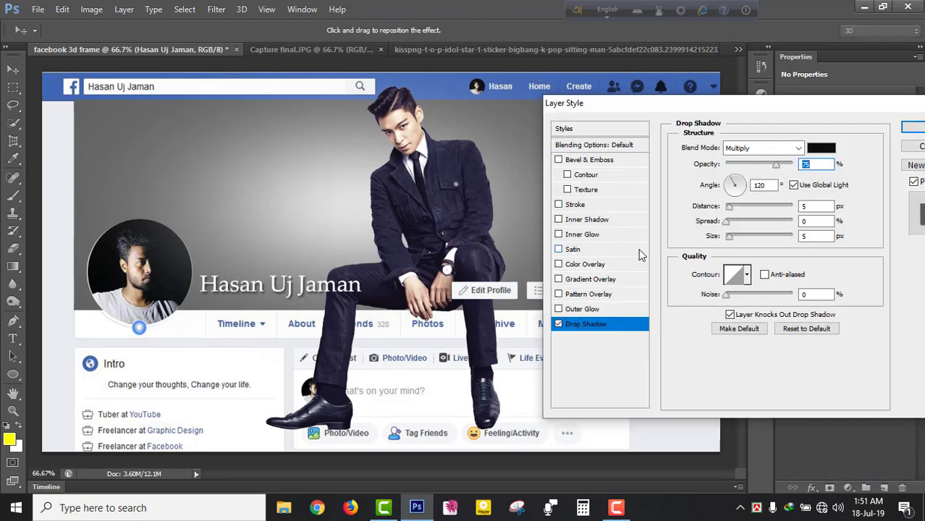
pyautogui.click(914, 128)
pyautogui.hotkey('ctrl', '-')
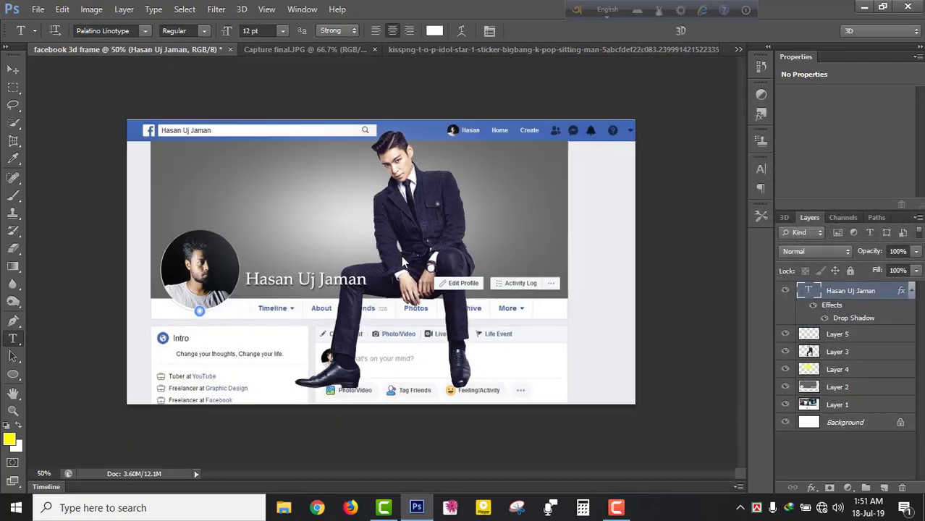
pyautogui.hotkey('ctrl', '-')
pyautogui.hotkey('ctrl', '+')
pyautogui.hotkey('ctrl', '+')
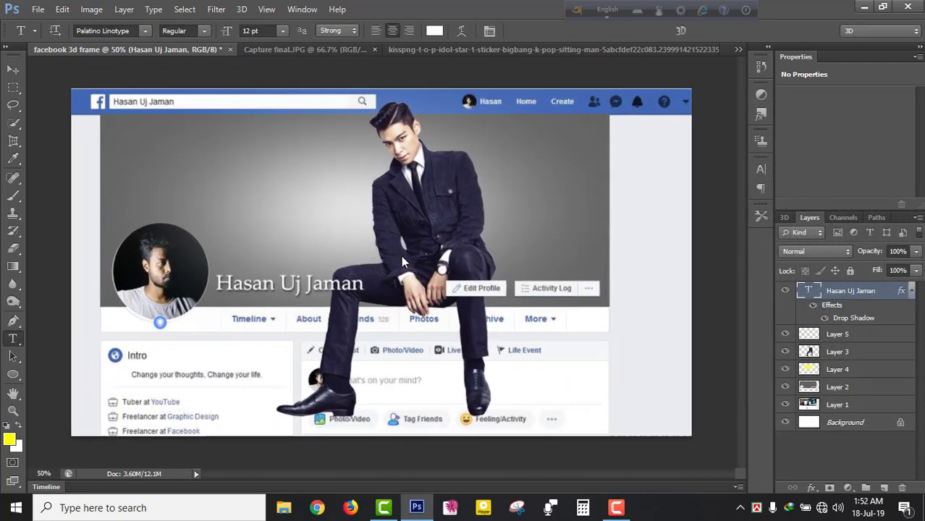
pyautogui.hotkey('ctrl', '+')
pyautogui.hotkey('ctrl', '-')
pyautogui.hotkey('ctrl', '+')
pyautogui.hotkey('ctrl', '+')
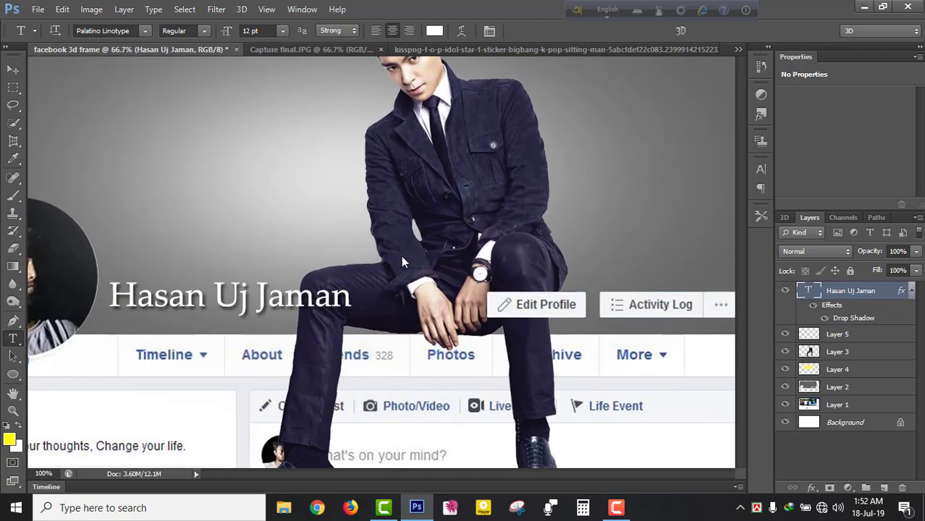
pyautogui.keyDown('ctrl'); pyautogui.keyDown('alt'); pyautogui.click(524, 341); pyautogui.keyUp('alt'); pyautogui.keyUp('ctrl')
# - Reopen the name text's Drop Shadow settings for review
pyautogui.click(815, 490)
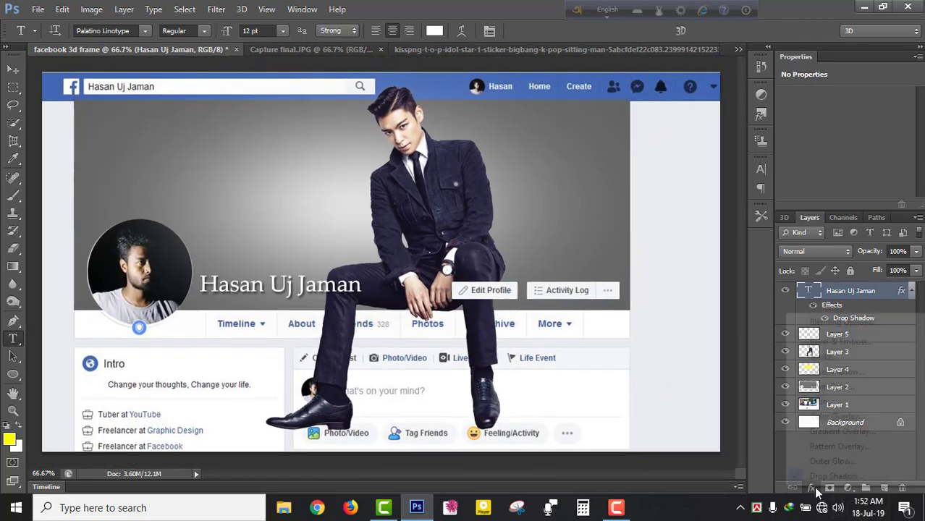
pyautogui.press('Escape')
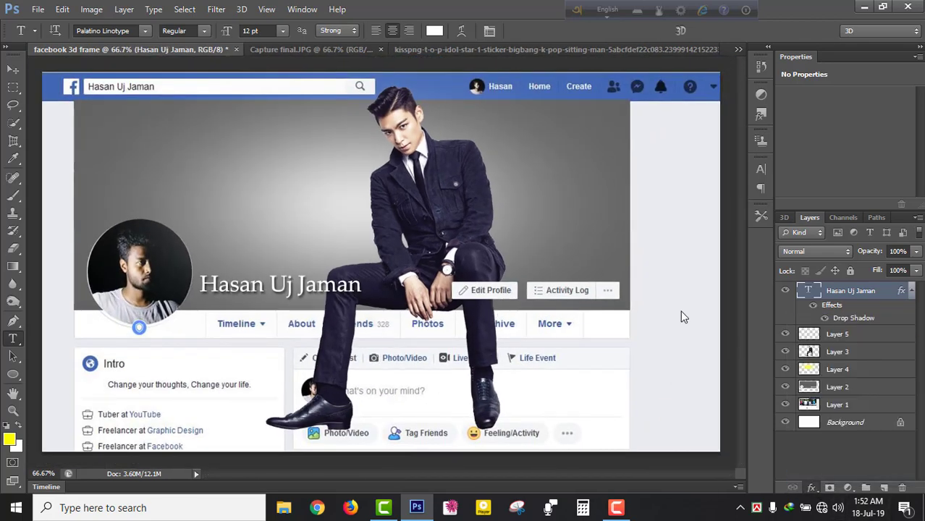
pyautogui.doubleClick(853, 318)
# - Close the text shadow settings and add a Drop Shadow style to the man's Layer 3
pyautogui.click(911, 128)
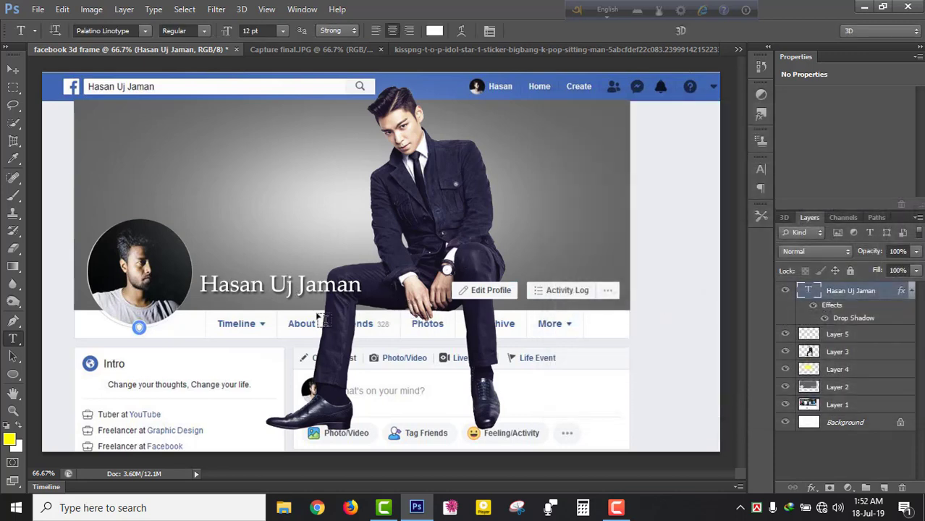
pyautogui.click(834, 353)
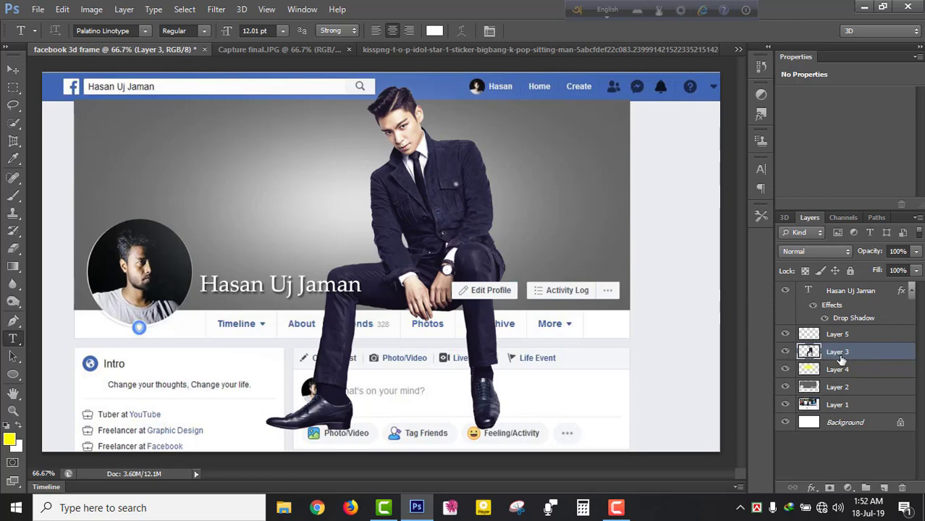
pyautogui.click(826, 480)
pyautogui.click(660, 335)
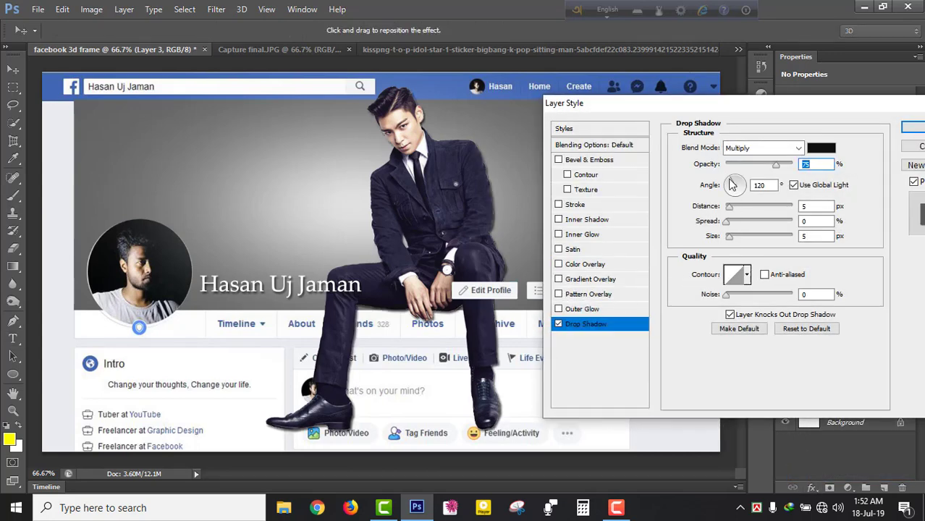
# - Set the man's shadow to angle 1°, distance 22 px, size 38 px and apply it
pyautogui.moveTo(731, 186); pyautogui.dragTo(770, 188)
pyautogui.doubleClick(768, 184)
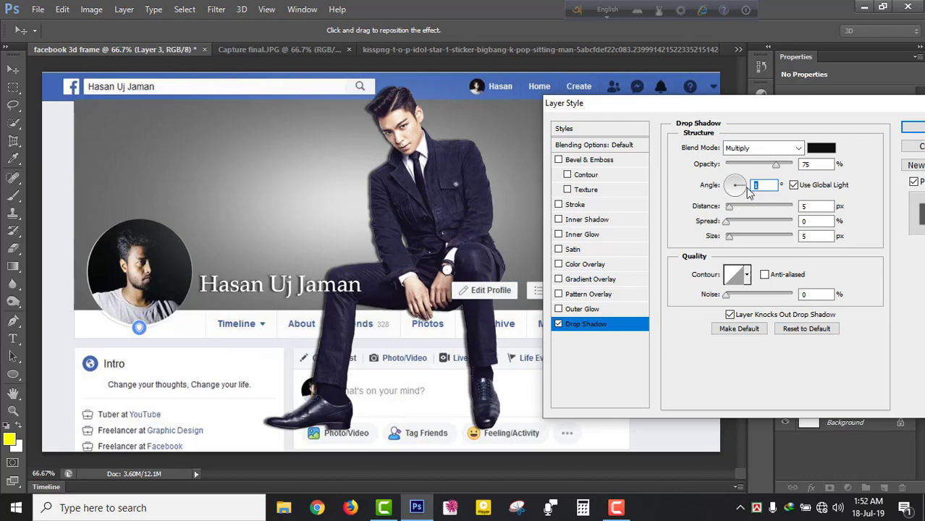
pyautogui.click(739, 206)
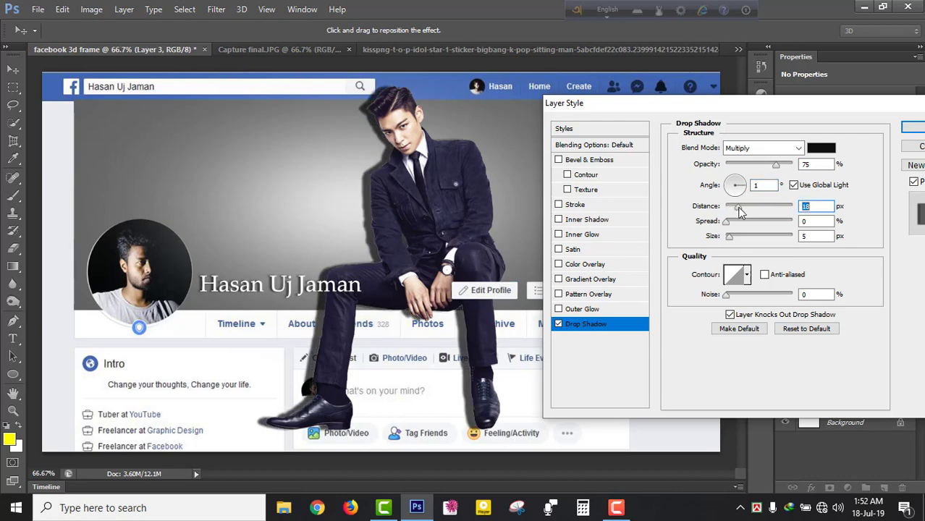
pyautogui.moveTo(740, 210); pyautogui.dragTo(742, 210)
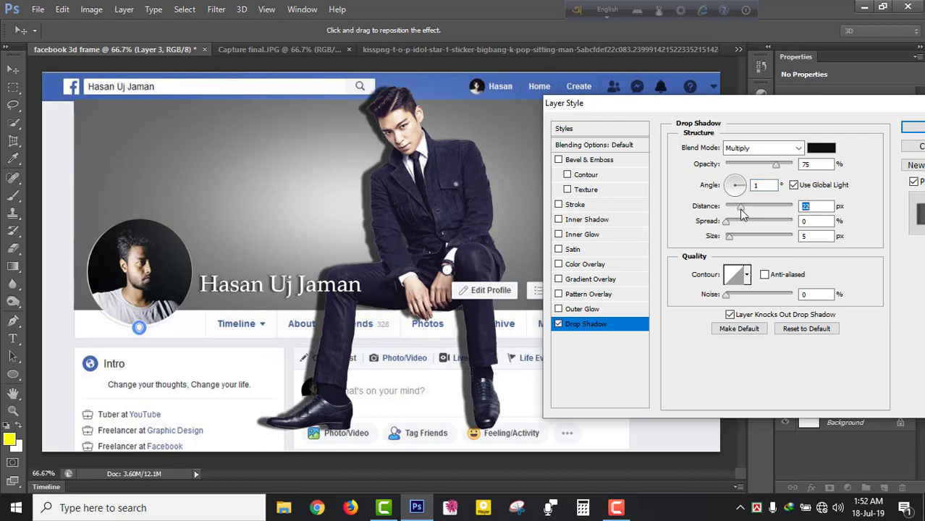
pyautogui.click(747, 236)
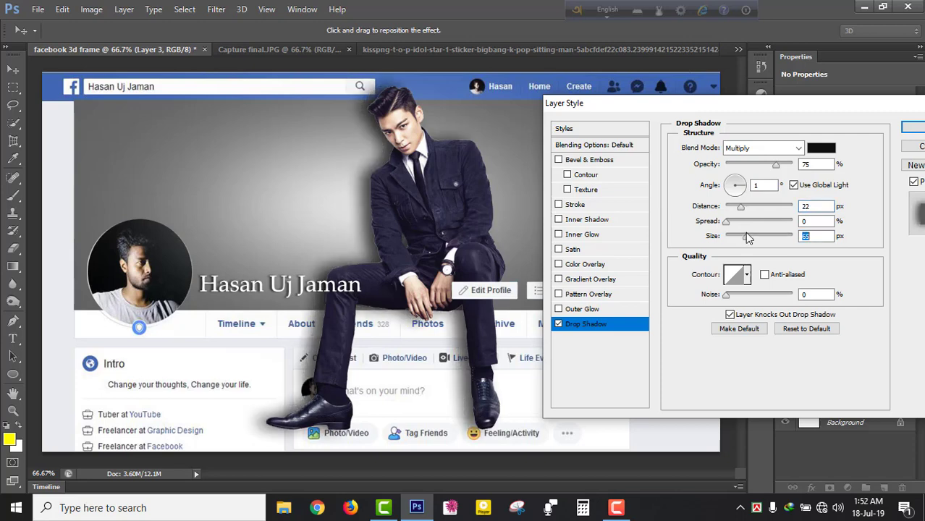
pyautogui.moveTo(748, 237); pyautogui.dragTo(740, 237)
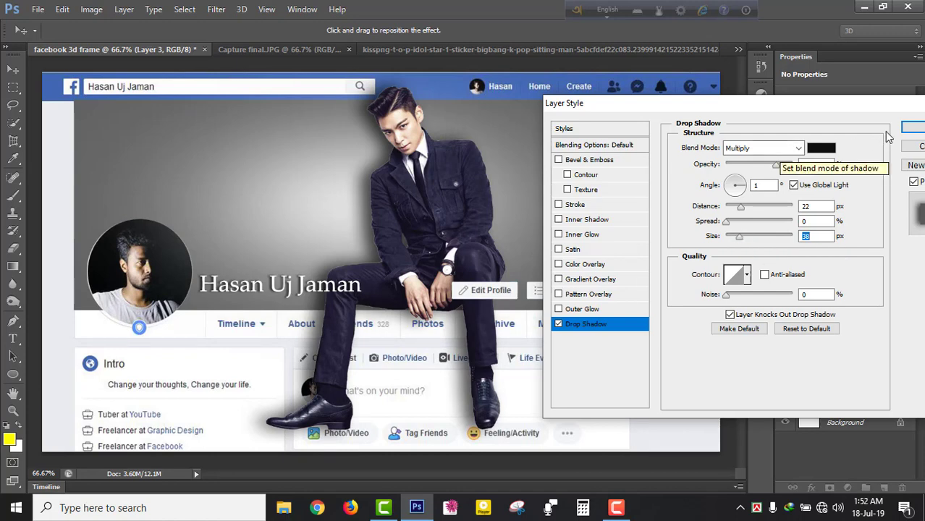
pyautogui.click(914, 127)
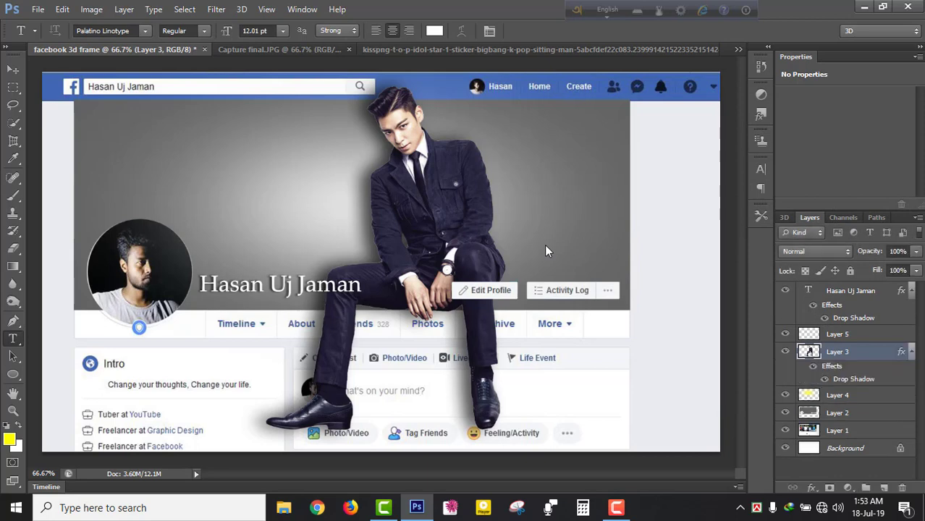
pyautogui.hotkey('ctrl', '-')
pyautogui.hotkey('ctrl', '-')
pyautogui.hotkey('ctrl', '-')
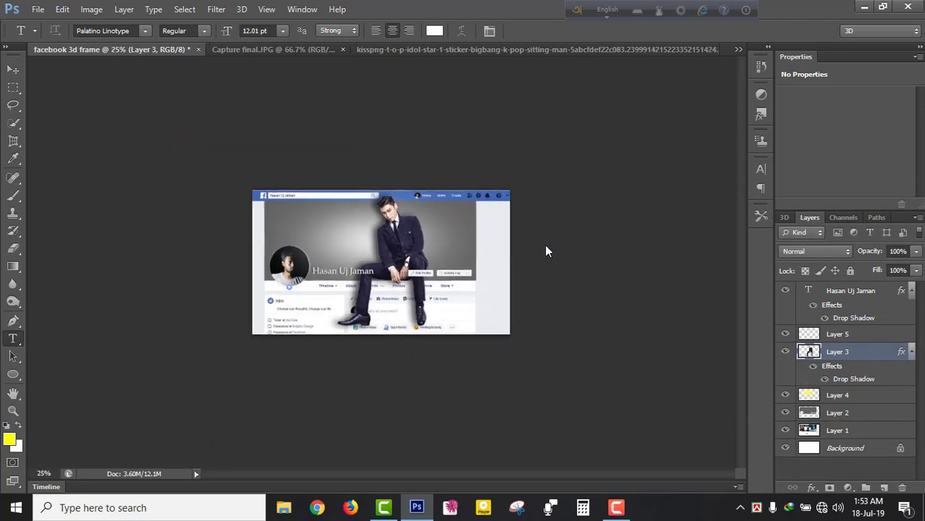
pyautogui.hotkey('ctrl', '+')
pyautogui.hotkey('ctrl', '+')
pyautogui.hotkey('ctrl', '+')
pyautogui.hotkey('ctrl', '-')
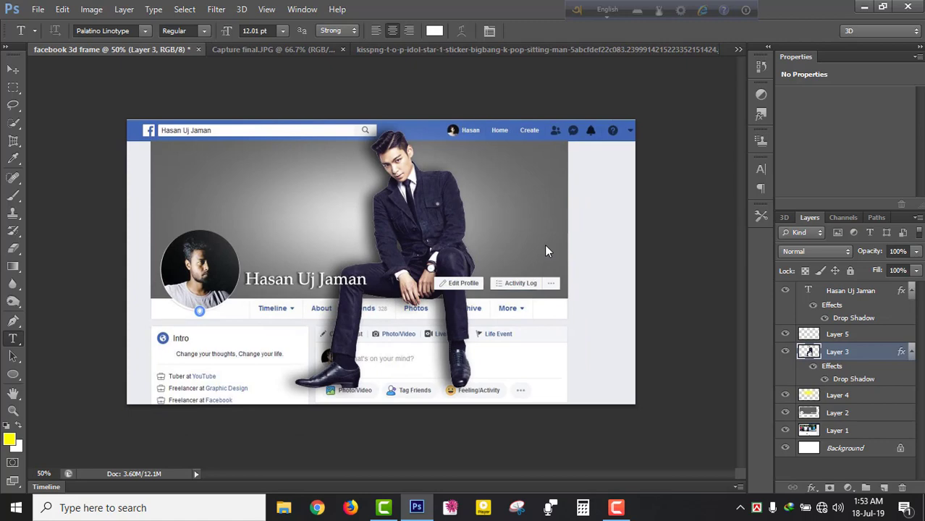
pyautogui.hotkey('ctrl', '+')
pyautogui.hotkey('ctrl', '-')
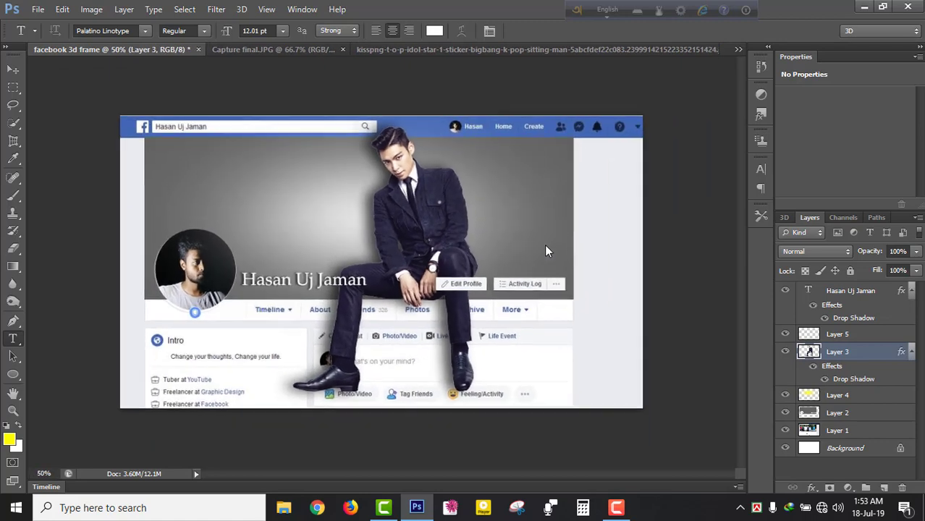
pyautogui.hotkey('ctrl', '+')
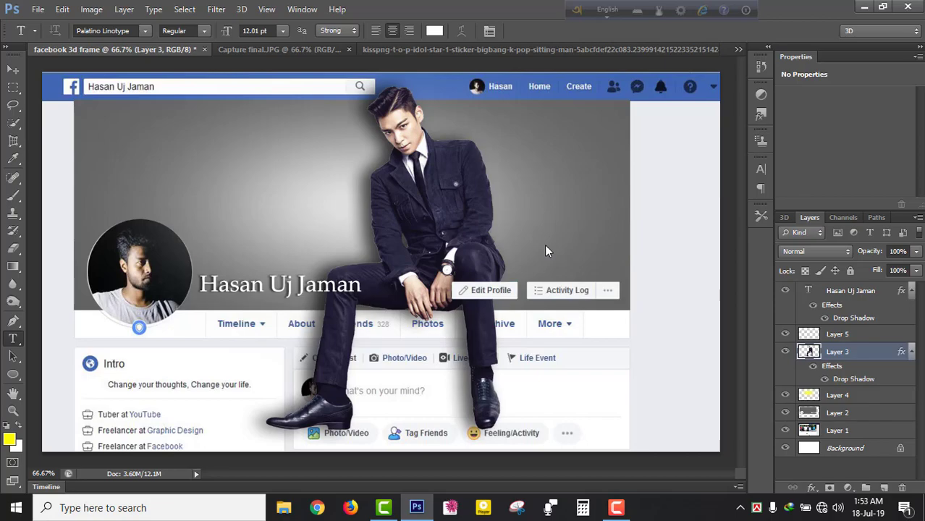
# - Switch from Photoshop to the red program on the Windows taskbar
pyautogui.click(617, 509)
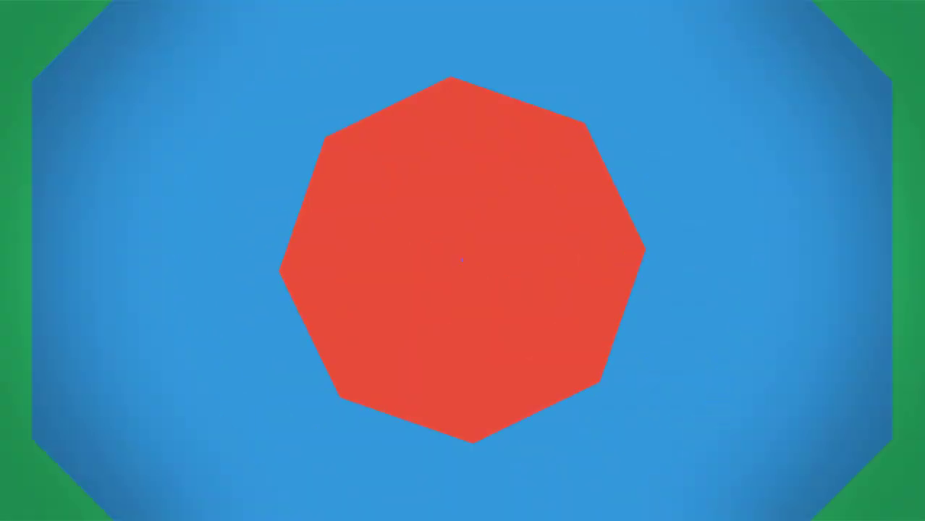